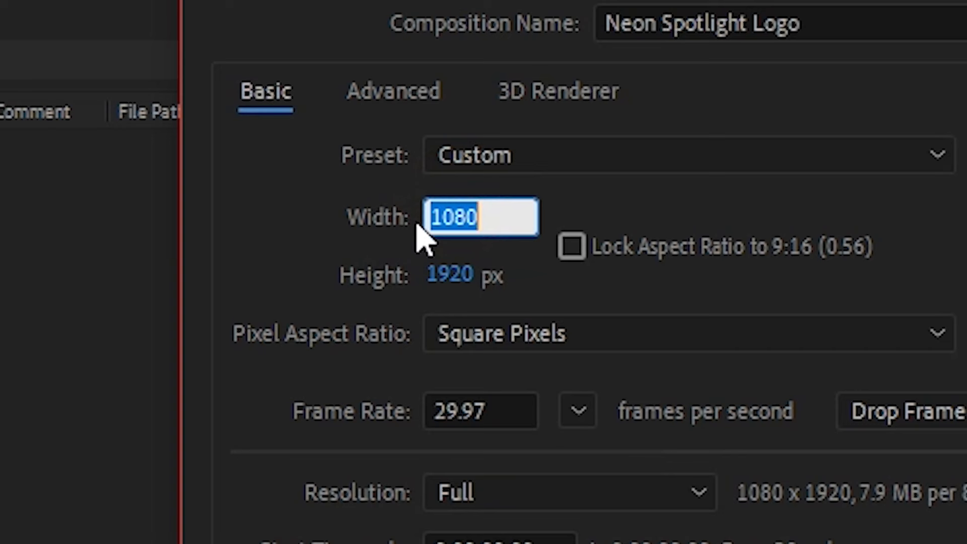
Set the Neon Spotlight Logo composition's size to 1920 x 1080 px and create the composition
{"action": "type", "text": "1920"}
{"action": "key", "text": "Tab"}
{"action": "type", "text": "1080"}
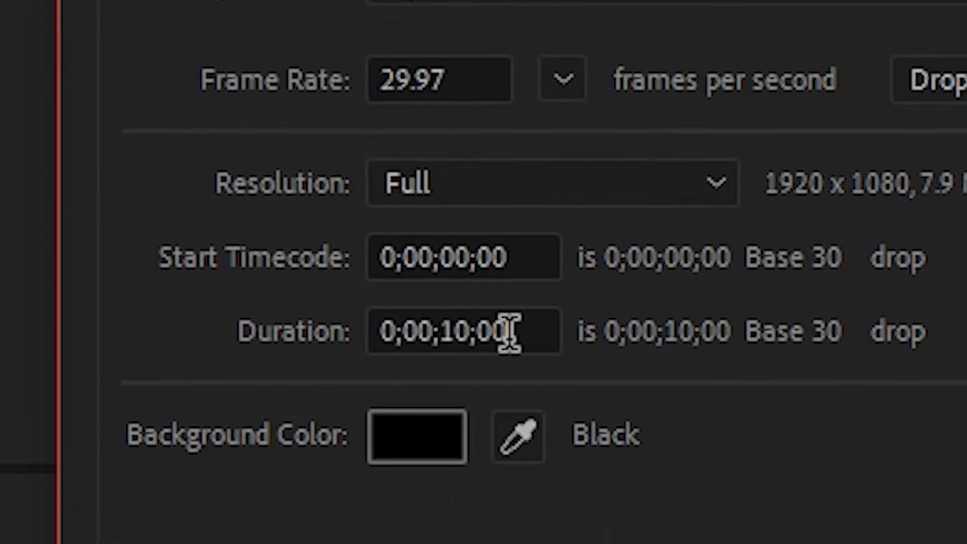
{"action": "left_click", "coordinate": [518, 455]}
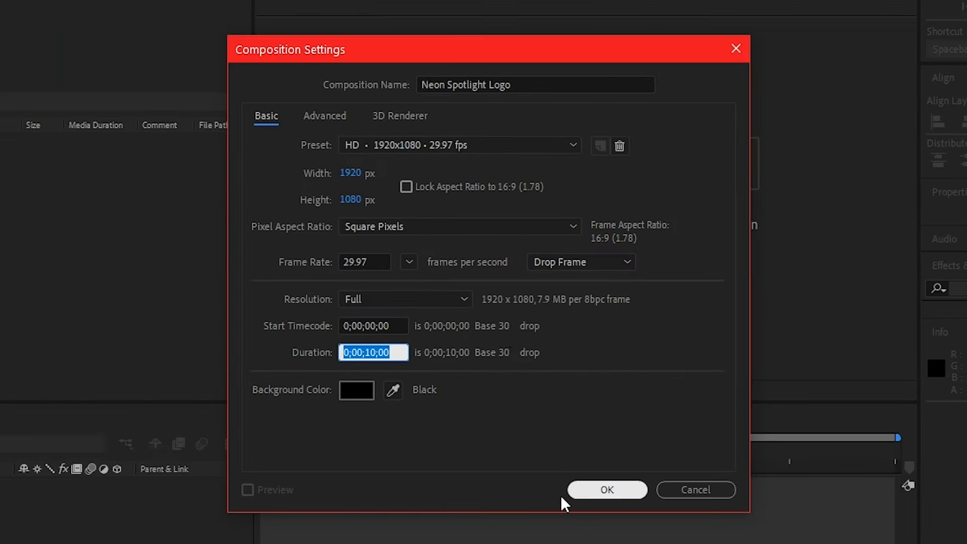
{"action": "left_click", "coordinate": [625, 489]}
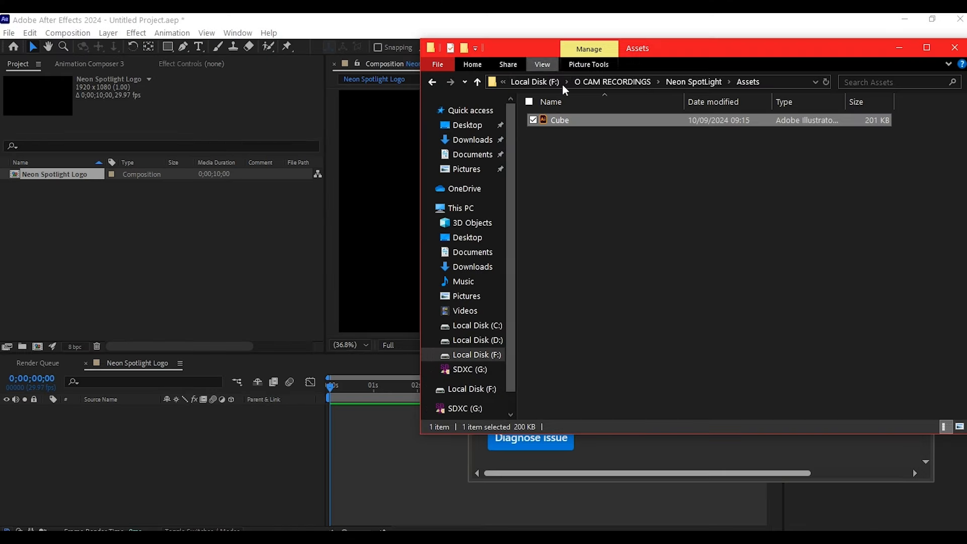
Import the Cube Illustrator file from the Assets folder into the project as footage with merged layers
{"action": "left_click_drag", "start_coordinate": [542, 120], "coordinate": [79, 266]}
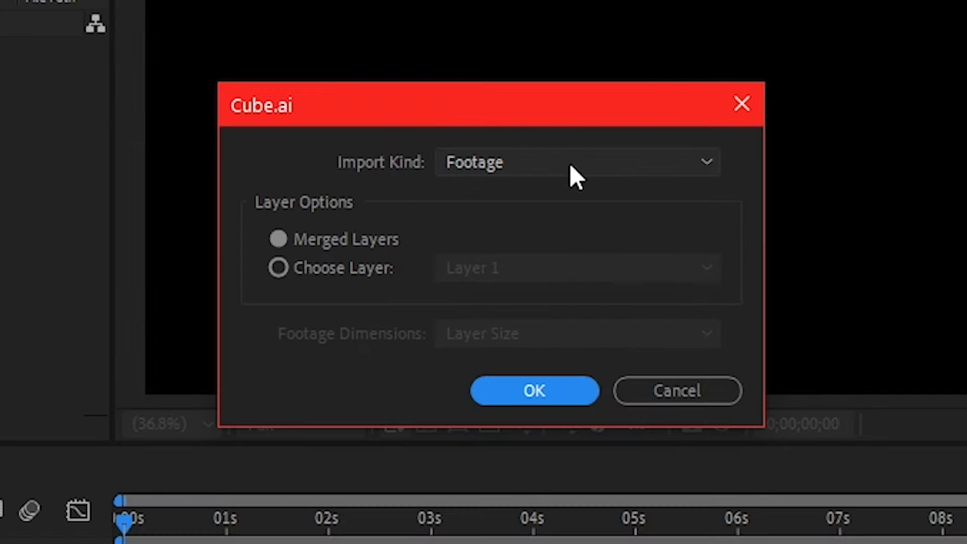
{"action": "left_click", "coordinate": [519, 232]}
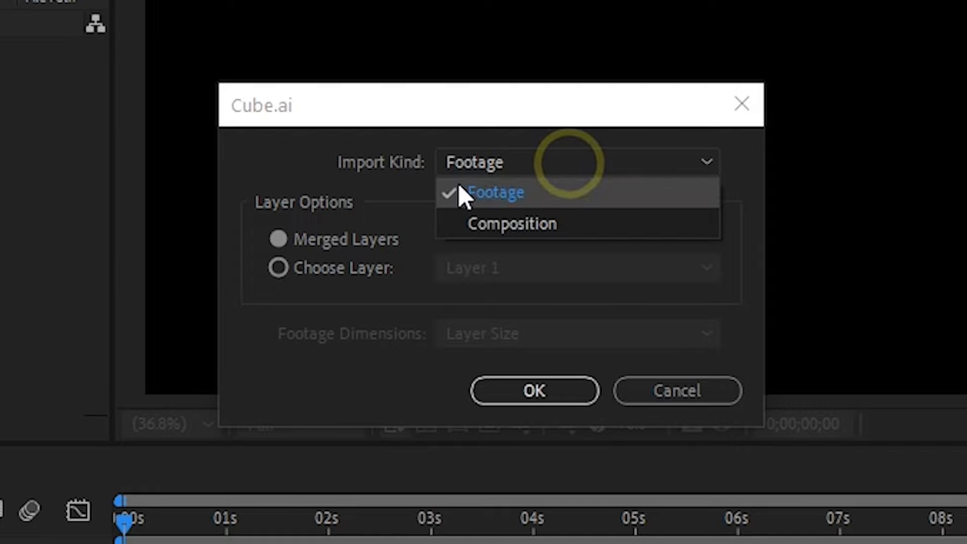
{"action": "left_click", "coordinate": [492, 193]}
{"action": "left_click", "coordinate": [542, 392]}
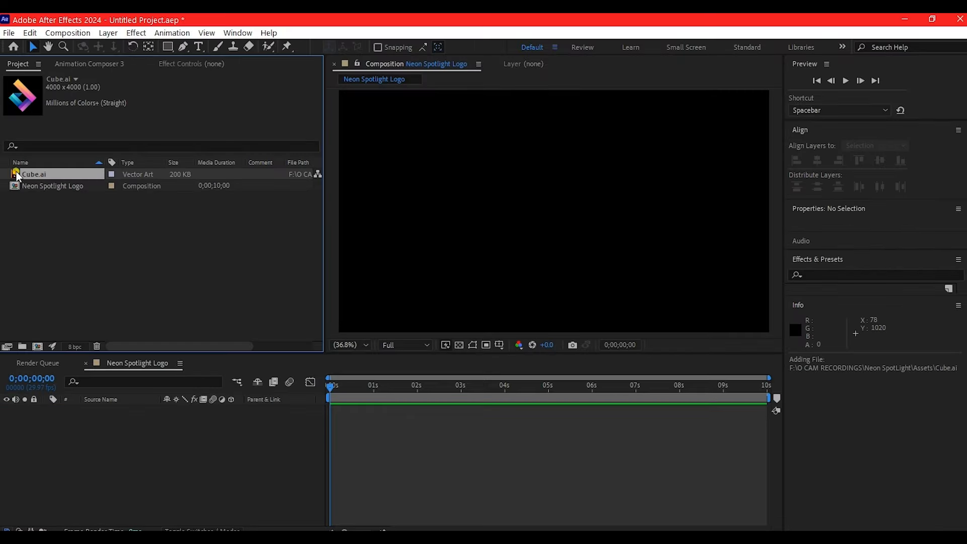
Add Cube.ai to the Neon Spotlight Logo composition as a layer and scale it to 23%
{"action": "left_click_drag", "start_coordinate": [17, 176], "coordinate": [132, 423]}
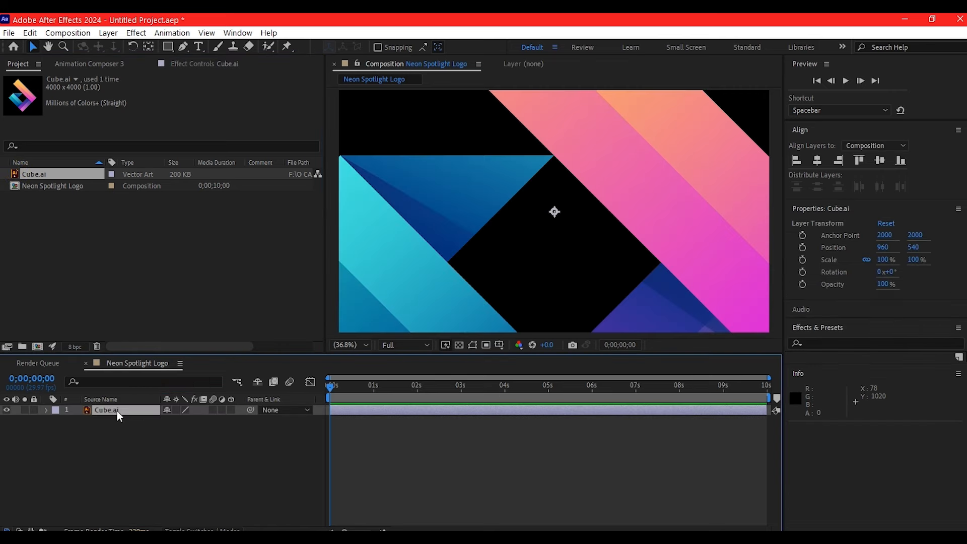
{"action": "left_click", "coordinate": [117, 411]}
{"action": "key", "text": "s"}
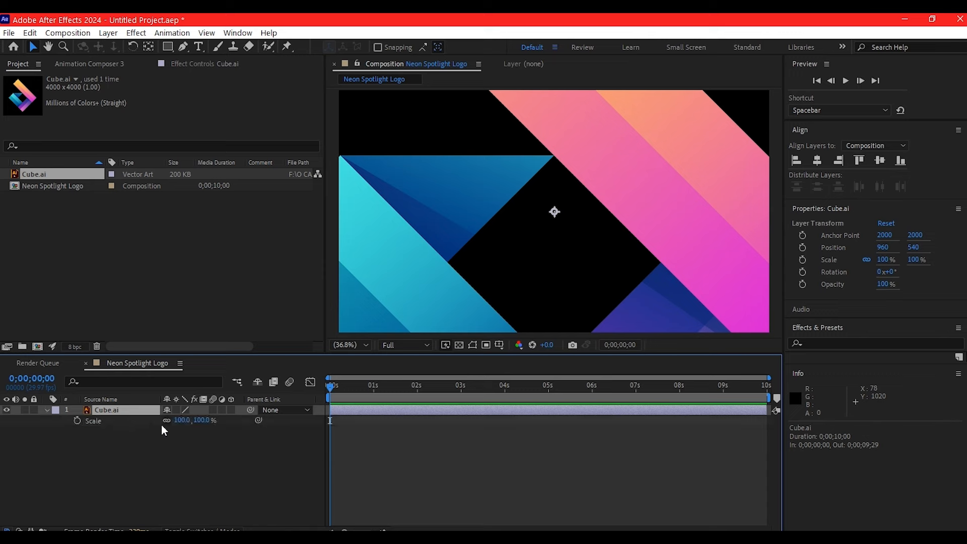
{"action": "left_click_drag", "start_coordinate": [180, 417], "coordinate": [137, 423]}
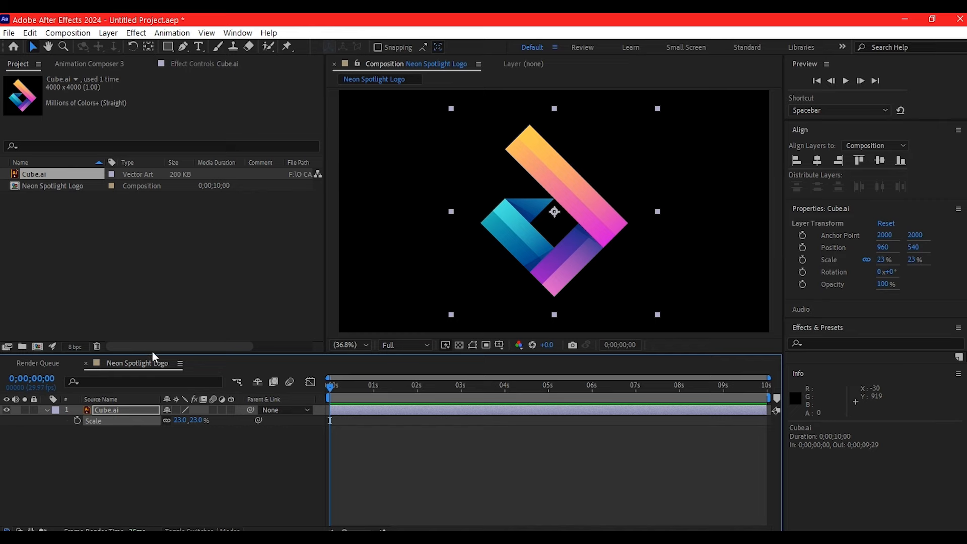
Pre-compose the Cube.ai layer as LogoHolder, moving all attributes into the new composition
{"action": "key", "text": "ctrl+shift+c"}
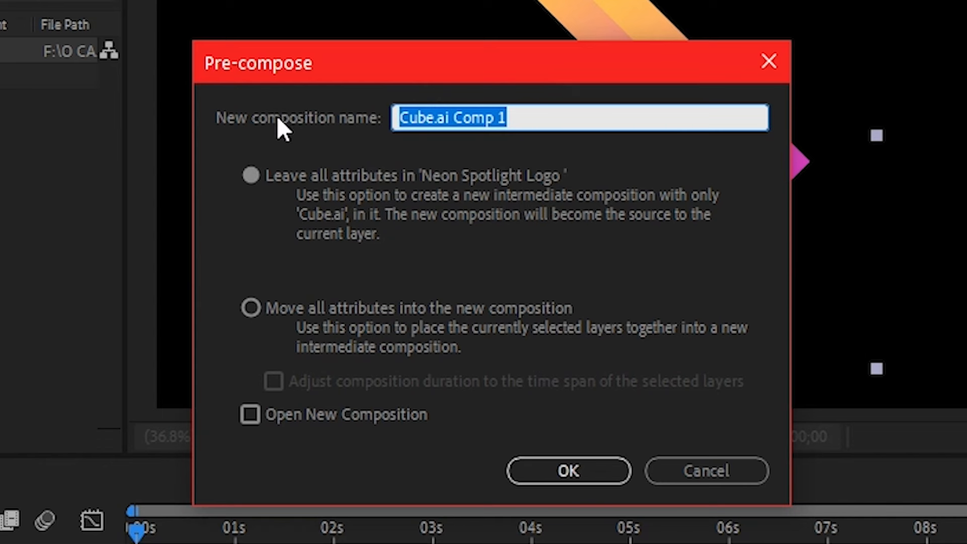
{"action": "type", "text": "LogoHolder"}
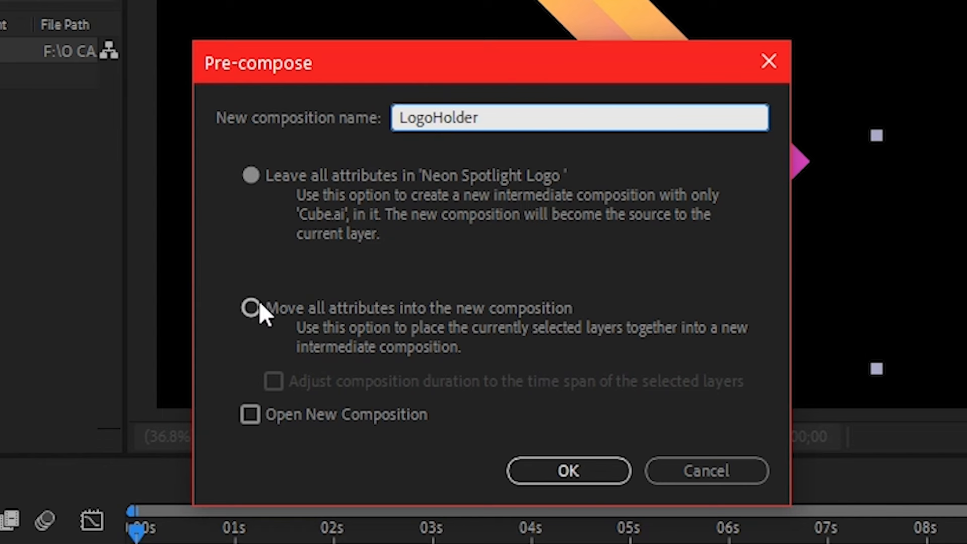
{"action": "left_click", "coordinate": [248, 309]}
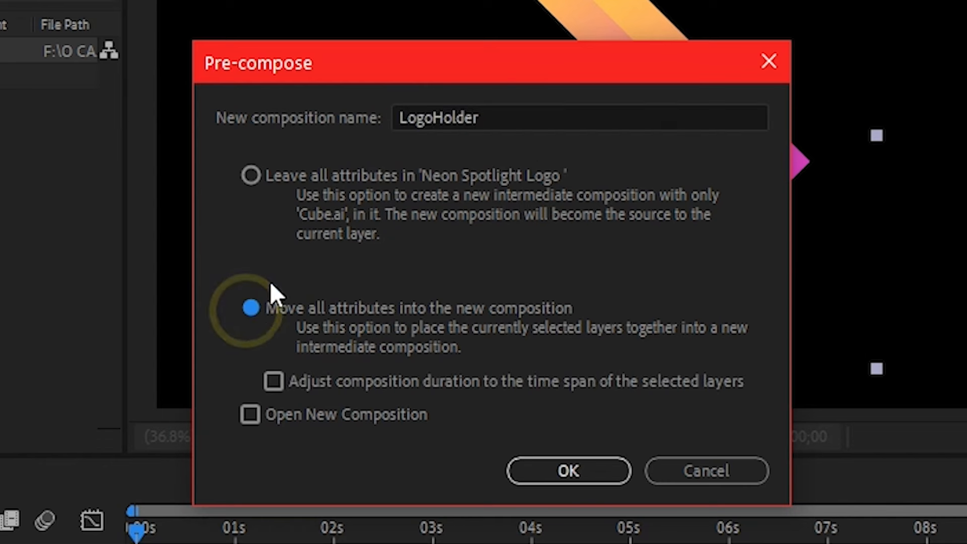
{"action": "left_click", "coordinate": [567, 474]}
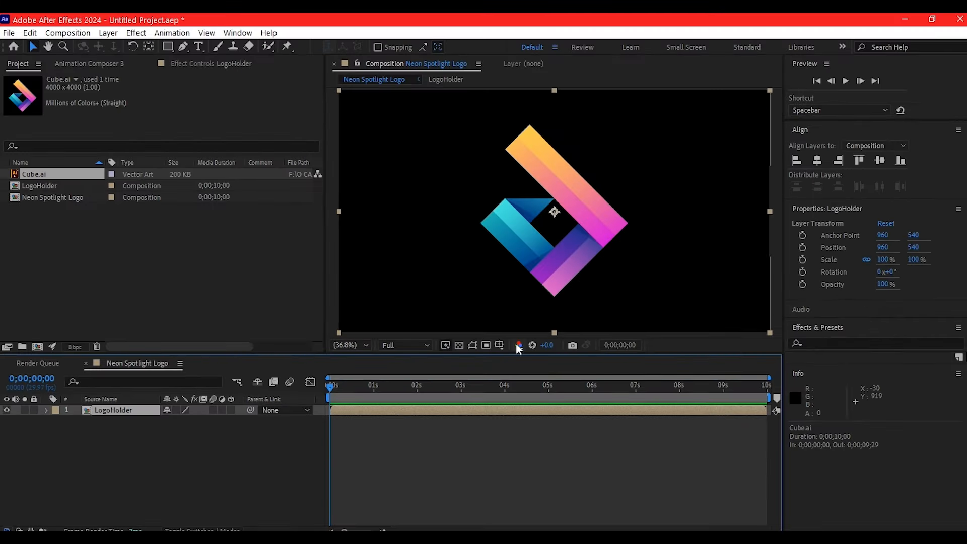
Apply the Vegas effect to the LogoHolder layer
{"action": "left_click", "coordinate": [391, 447]}
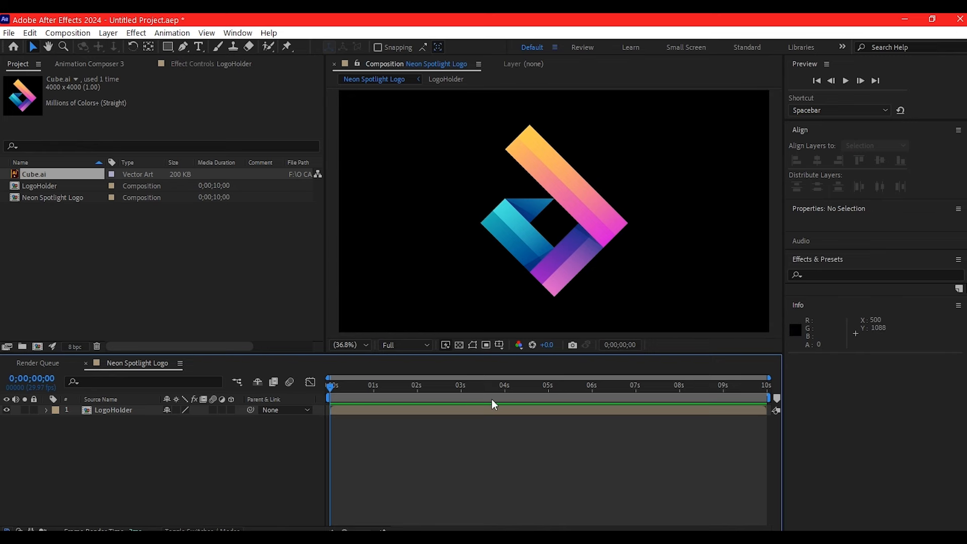
{"action": "left_click", "coordinate": [522, 403]}
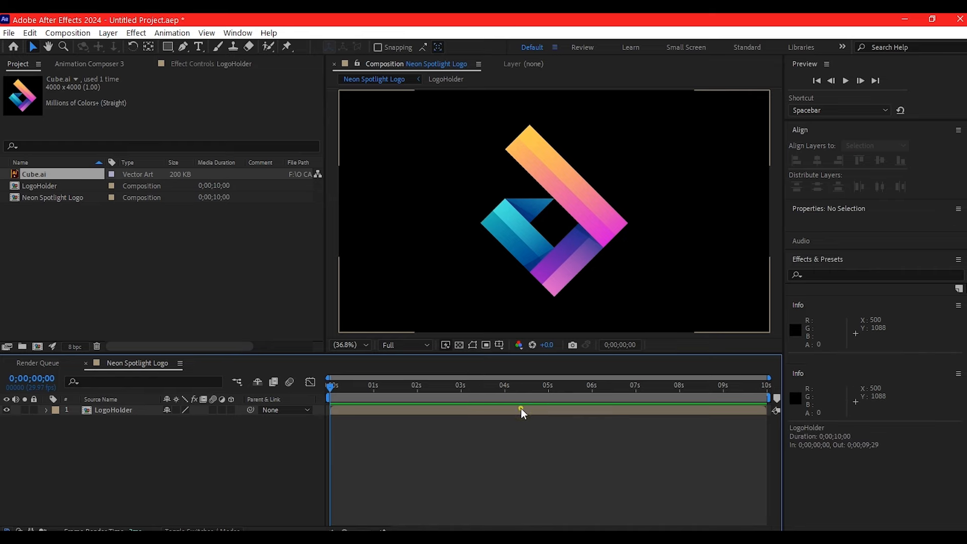
{"action": "key", "text": "ctrl+space"}
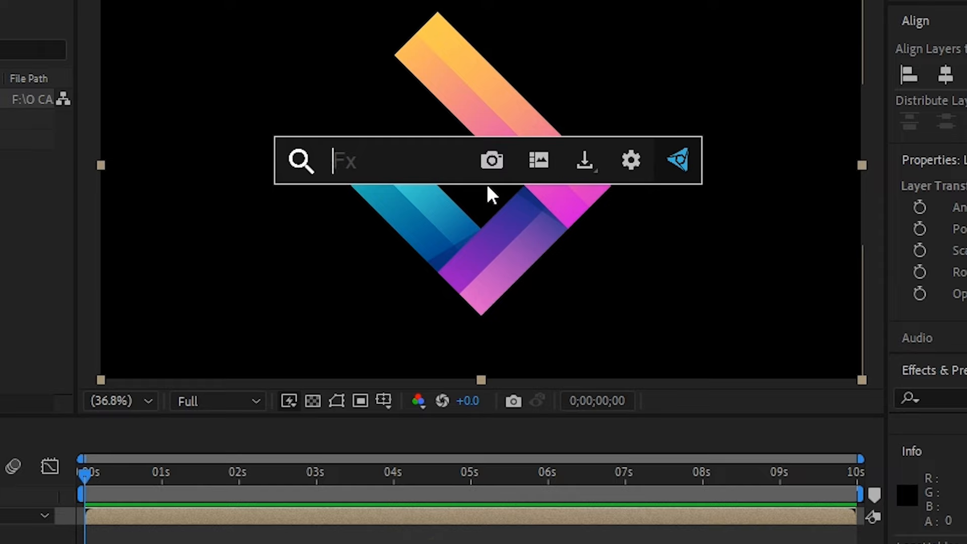
{"action": "type", "text": "vegas"}
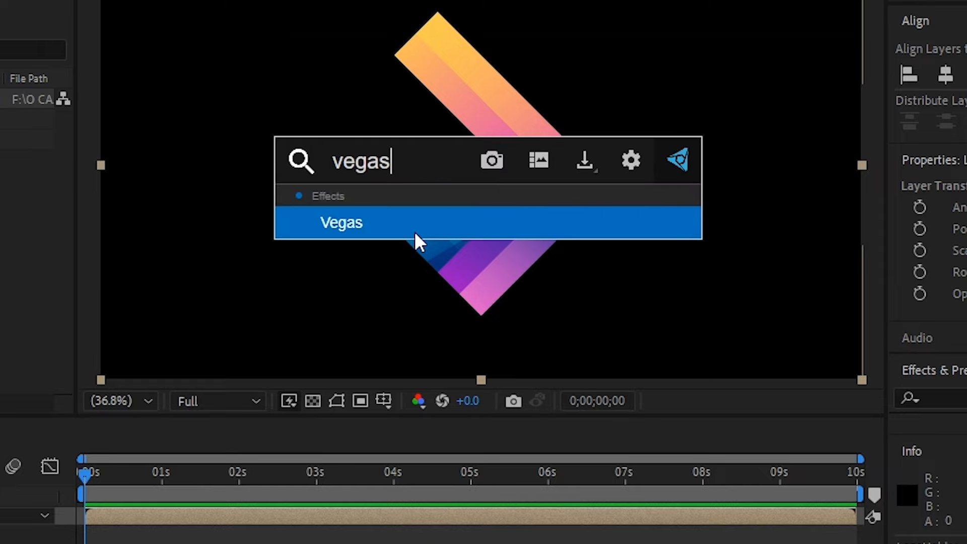
{"action": "left_click", "coordinate": [367, 225]}
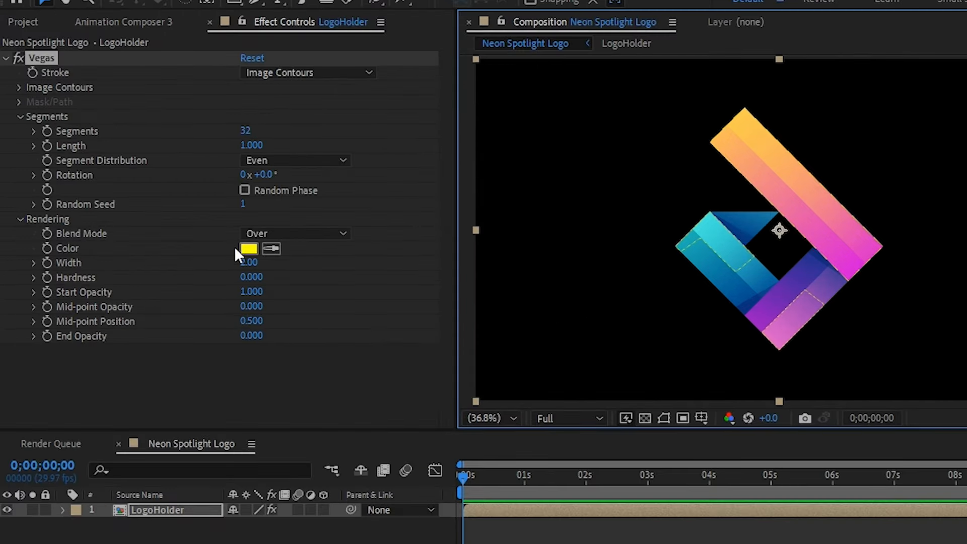
Set the Vegas effect's blend mode to Transparent and its number of segments to 1
{"action": "left_click", "coordinate": [201, 212]}
{"action": "left_click", "coordinate": [300, 248]}
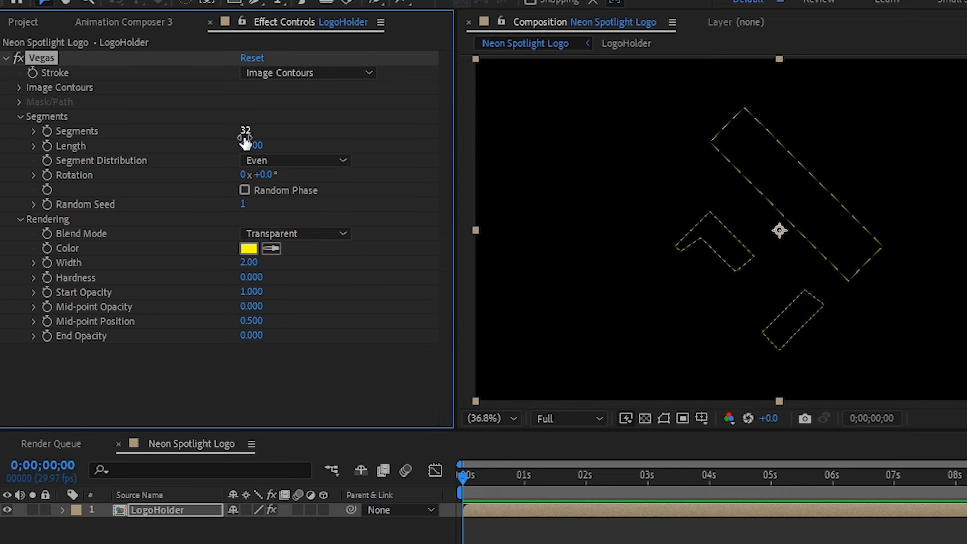
{"action": "left_click_drag", "start_coordinate": [246, 132], "coordinate": [237, 130]}
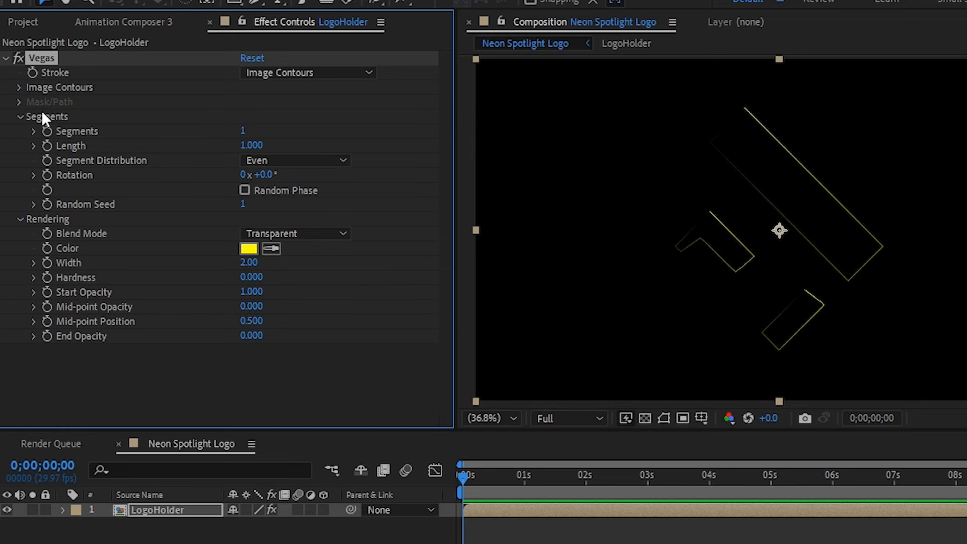
Set the Vegas image contours to use the Value channel with a threshold of 32
{"action": "left_click", "coordinate": [18, 86]}
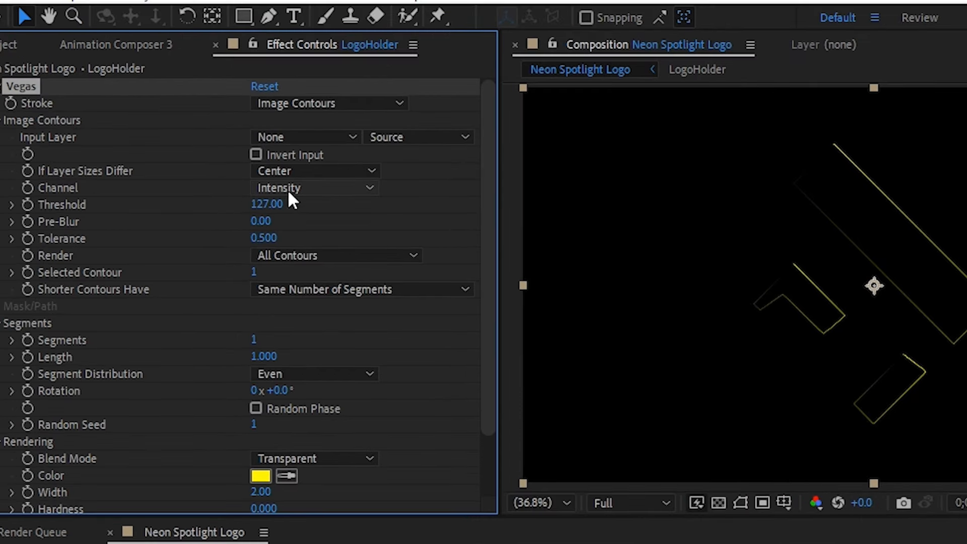
{"action": "left_click", "coordinate": [302, 189]}
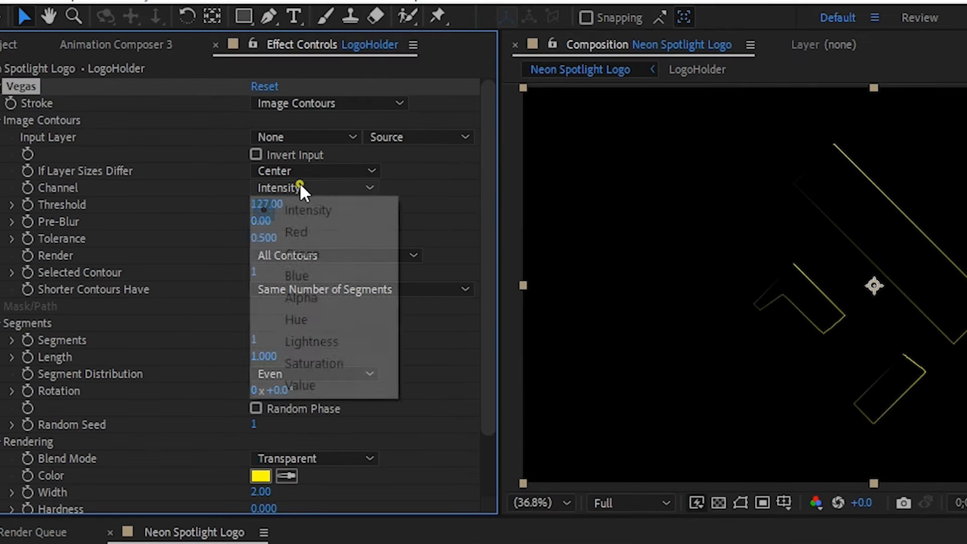
{"action": "left_click", "coordinate": [297, 385]}
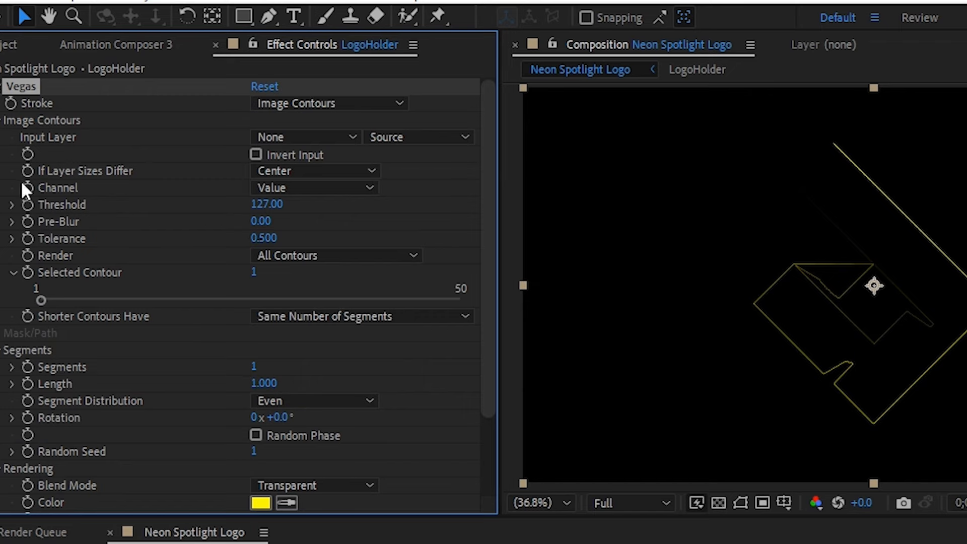
{"action": "left_click", "coordinate": [265, 203]}
{"action": "type", "text": "32"}
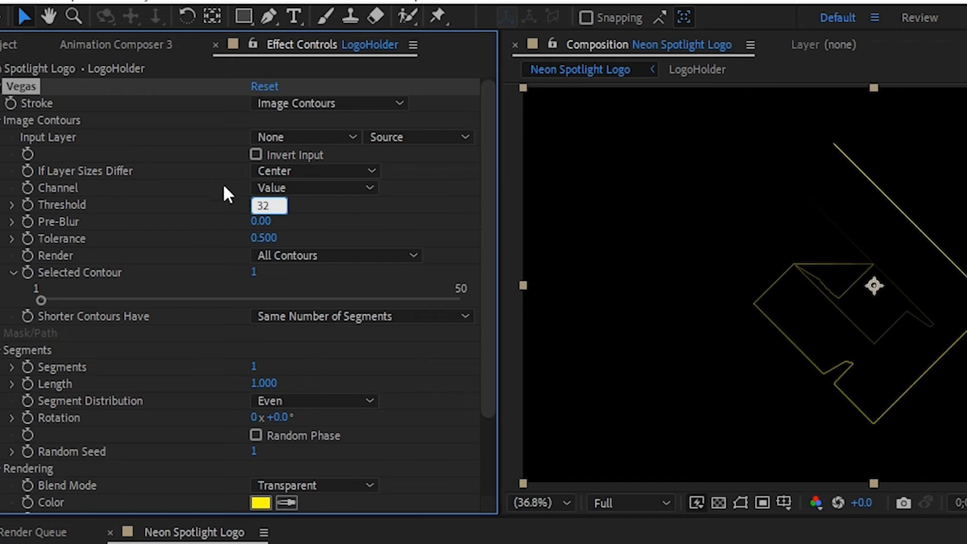
{"action": "key", "text": "Return"}
Change the Vegas stroke color to F1F1F1
{"action": "scroll", "coordinate": [205, 406], "scroll_direction": "down", "scroll_amount": 3}
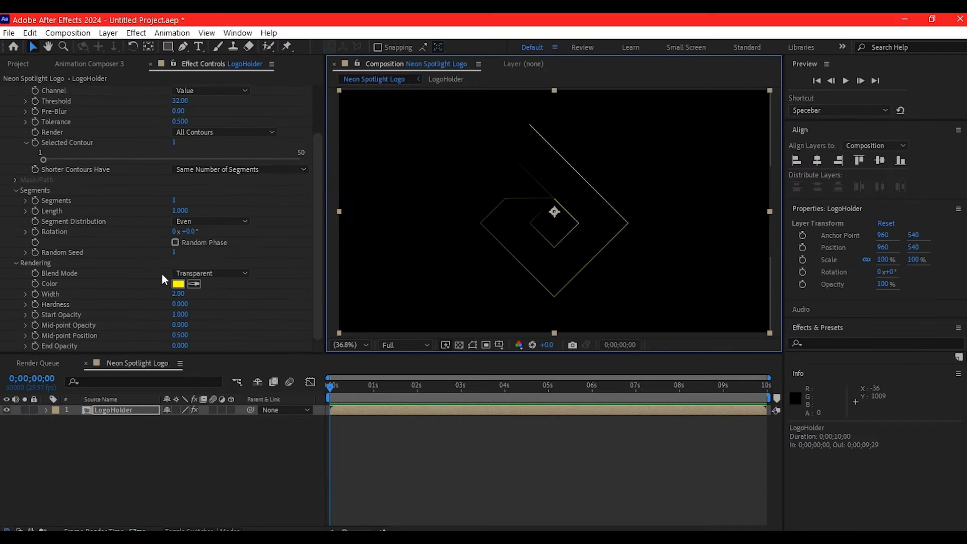
{"action": "left_click", "coordinate": [177, 285]}
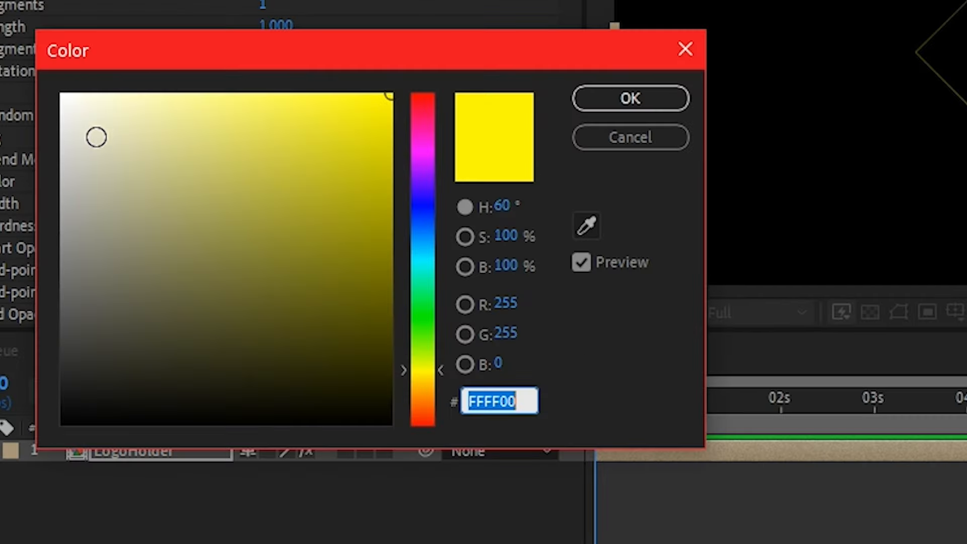
{"action": "type", "text": "F1F1F1"}
{"action": "key", "text": "Tab"}
{"action": "left_click", "coordinate": [614, 99]}
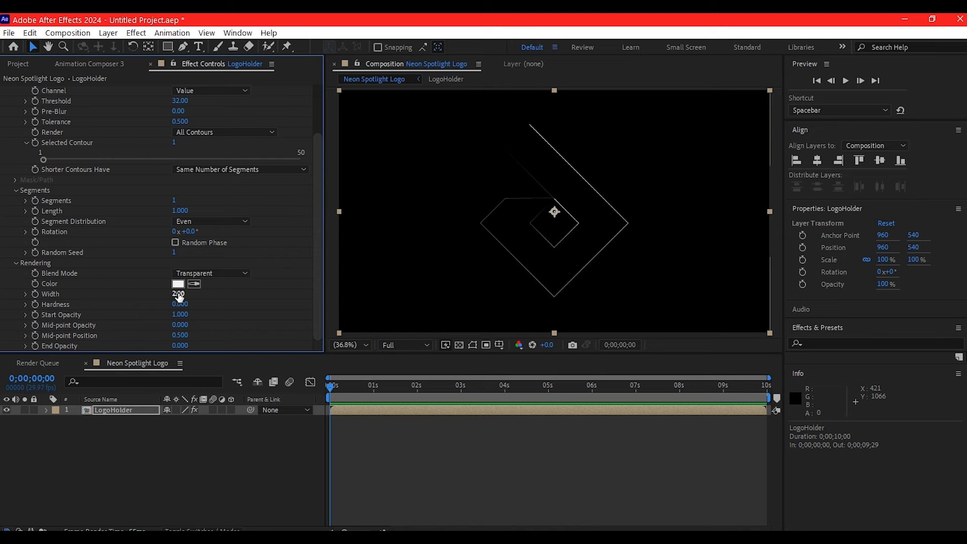
Set the Vegas width to 1, hardness to 0.990, mid-point opacity to 1, mid-point position to 0.998 and end opacity to 1
{"action": "left_click", "coordinate": [178, 296]}
{"action": "type", "text": "1"}
{"action": "key", "text": "Return"}
{"action": "left_click_drag", "start_coordinate": [175, 304], "coordinate": [291, 304]}
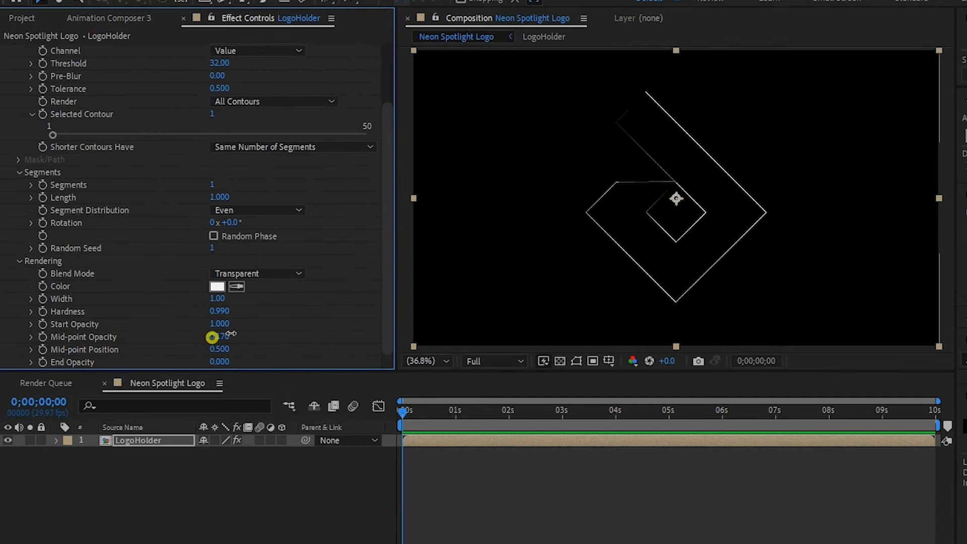
{"action": "left_click_drag", "start_coordinate": [192, 331], "coordinate": [339, 333]}
{"action": "left_click_drag", "start_coordinate": [215, 349], "coordinate": [341, 344]}
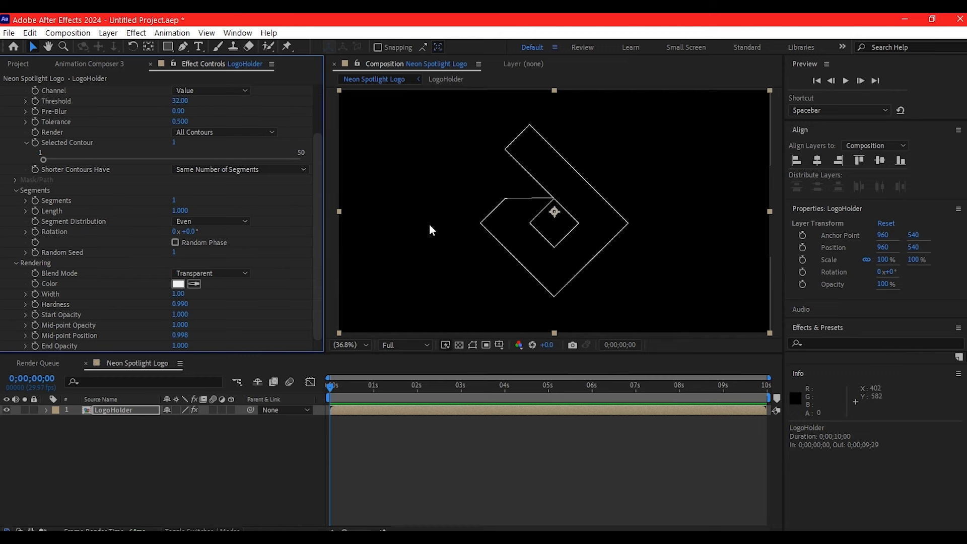
Apply the Simple Choker effect to the LogoHolder layer and set Choke Matte to -2
{"action": "key", "text": "ctrl+space"}
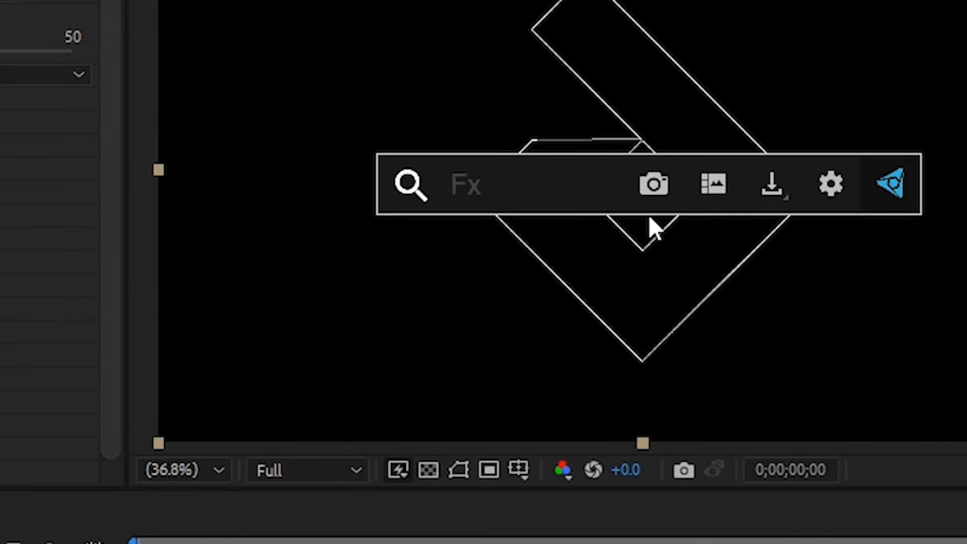
{"action": "type", "text": "simple"}
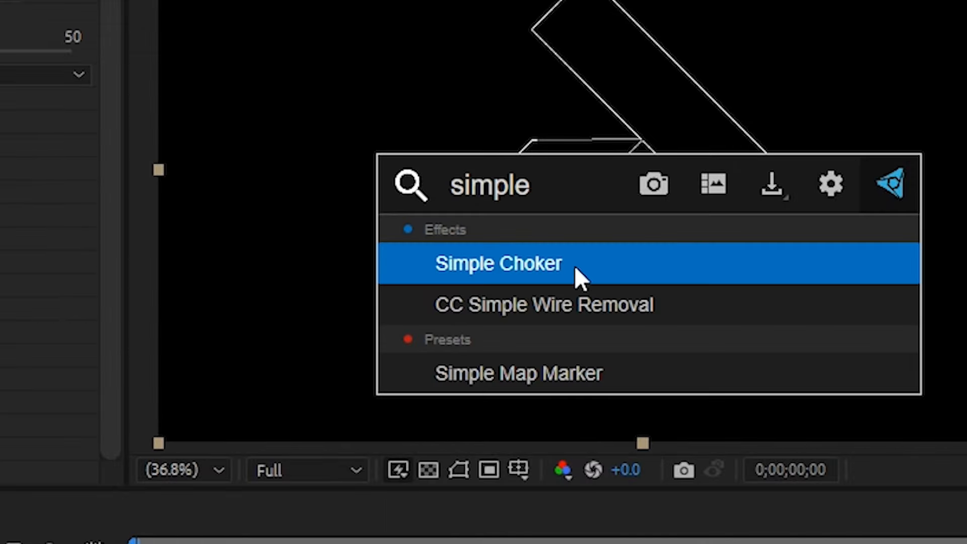
{"action": "left_click", "coordinate": [574, 265]}
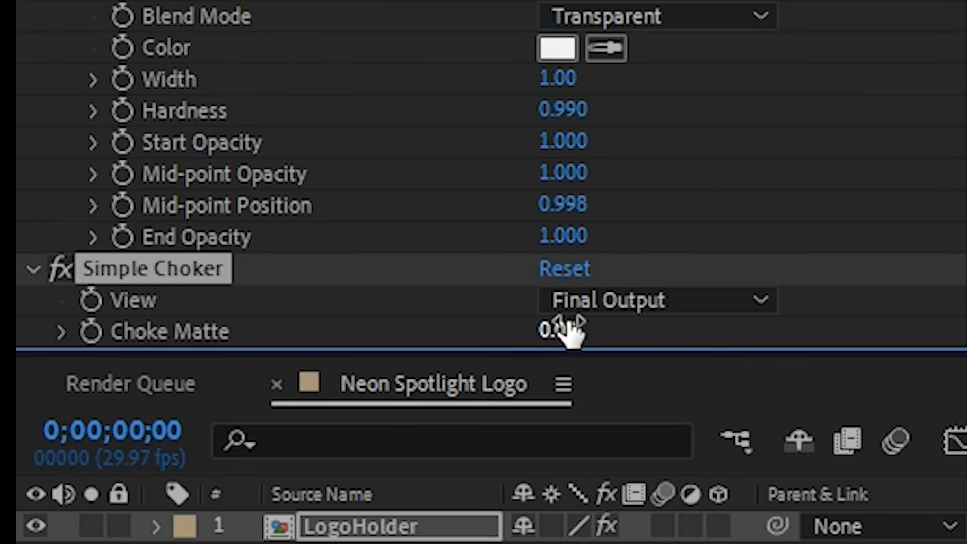
{"action": "left_click", "coordinate": [571, 331]}
{"action": "type", "text": "-2"}
{"action": "key", "text": "Return"}
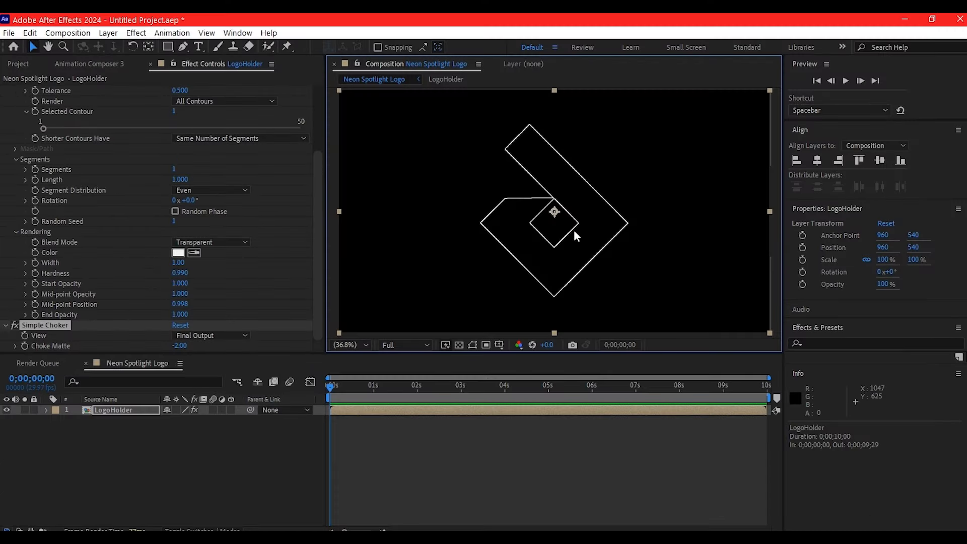
Apply the Glow effect to the LogoHolder layer
{"action": "key", "text": "ctrl+space"}
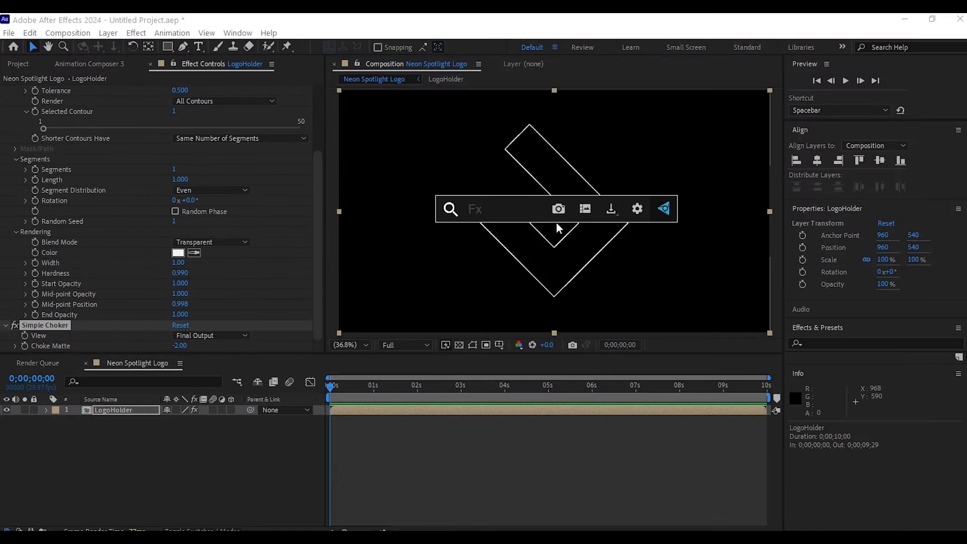
{"action": "type", "text": "glow"}
{"action": "left_click", "coordinate": [497, 245]}
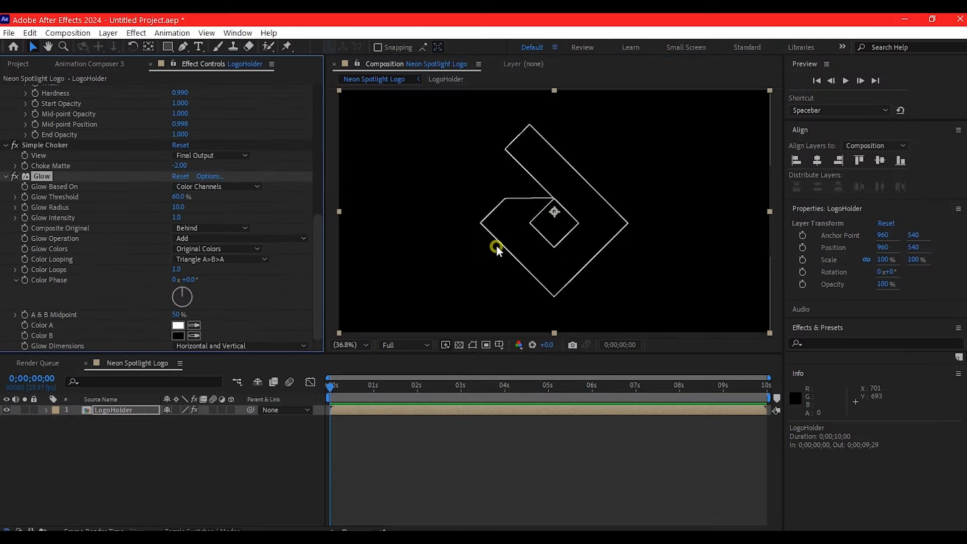
Duplicate the Glow effect on the LogoHolder layer and set the copy's Glow Radius to 47
{"action": "scroll", "coordinate": [39, 106], "scroll_direction": "up", "scroll_amount": 5}
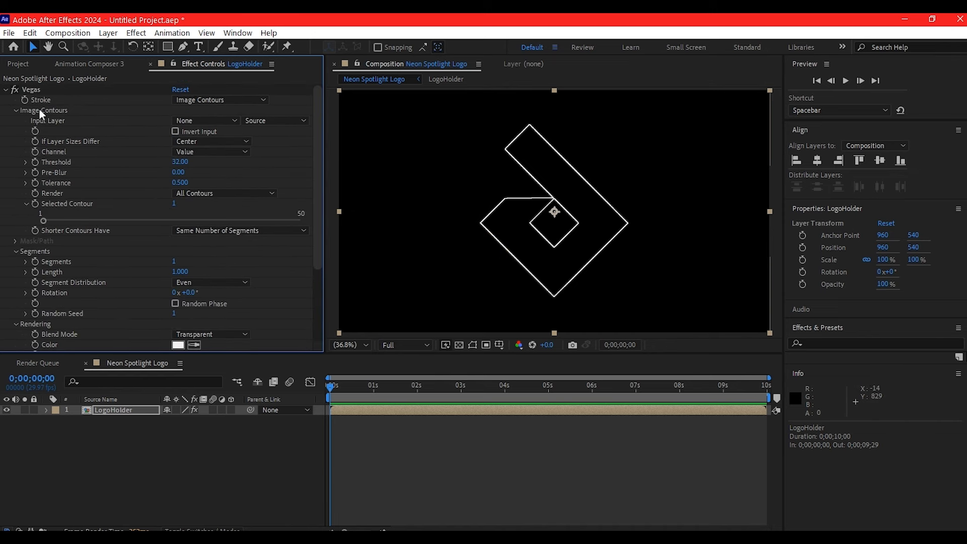
{"action": "left_click", "coordinate": [5, 89]}
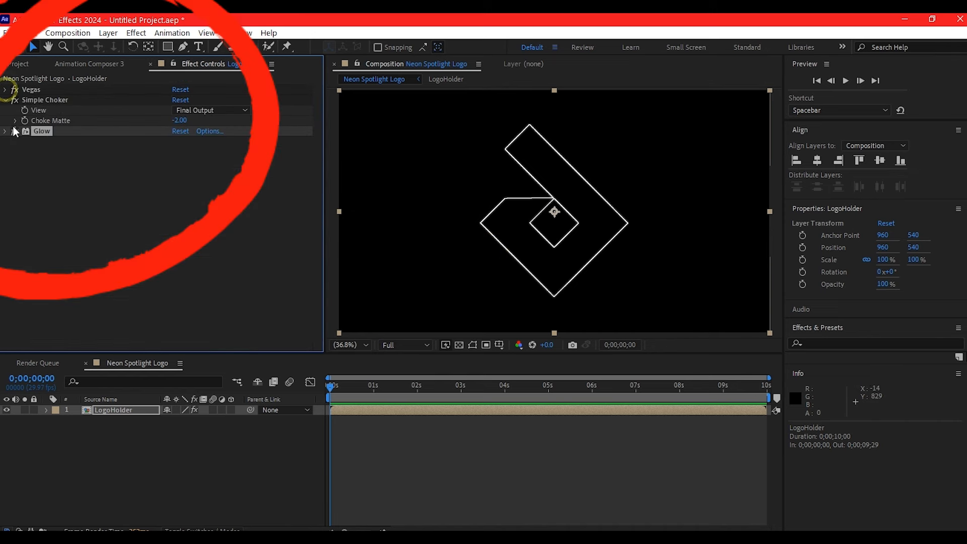
{"action": "left_click", "coordinate": [5, 100]}
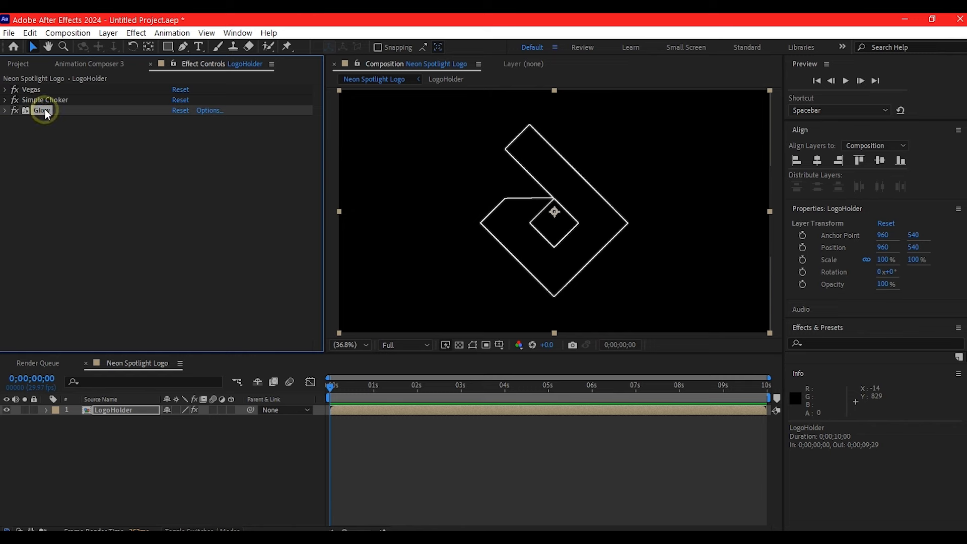
{"action": "key", "text": "ctrl+d"}
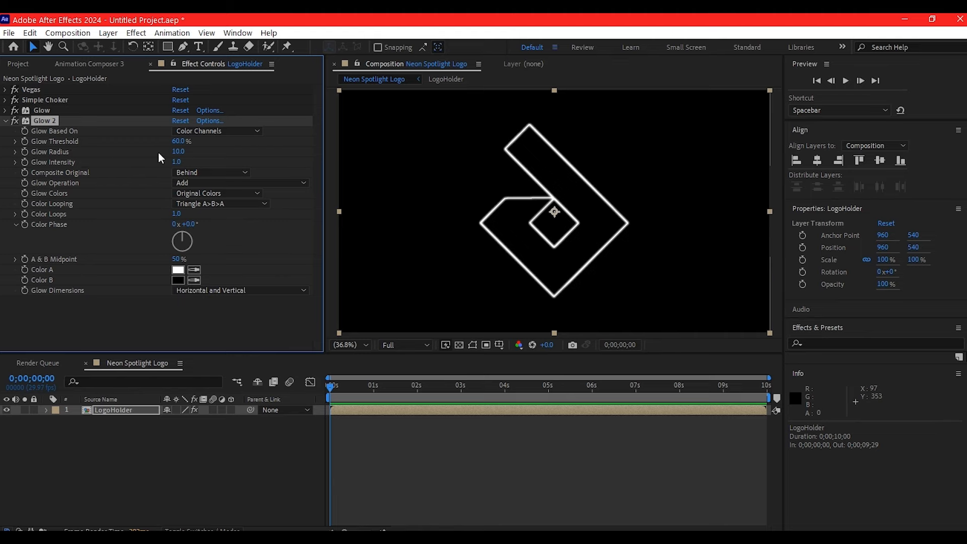
{"action": "left_click_drag", "start_coordinate": [178, 151], "coordinate": [219, 147]}
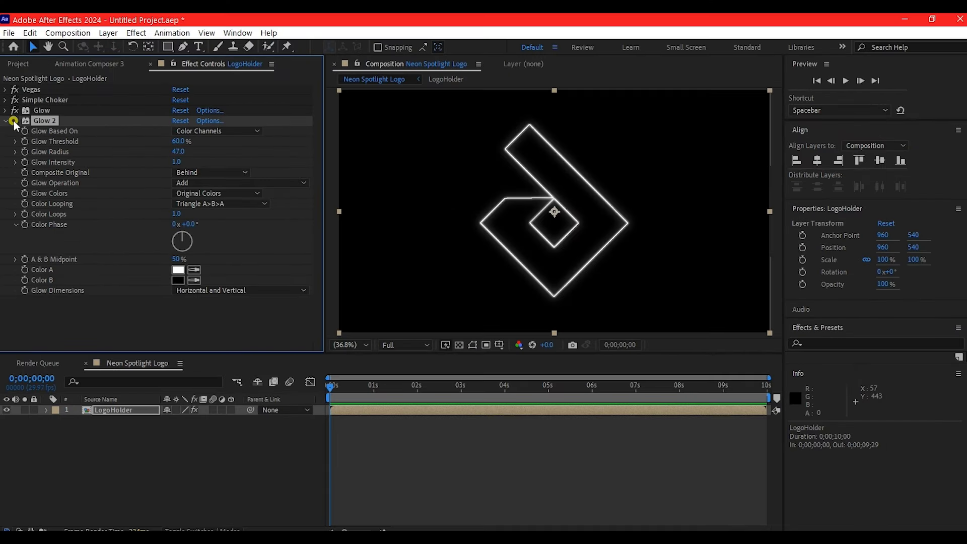
Disable and re-enable both Glow effects to compare the logo outline with and without the glow
{"action": "left_click", "coordinate": [15, 121]}
{"action": "left_click", "coordinate": [14, 110]}
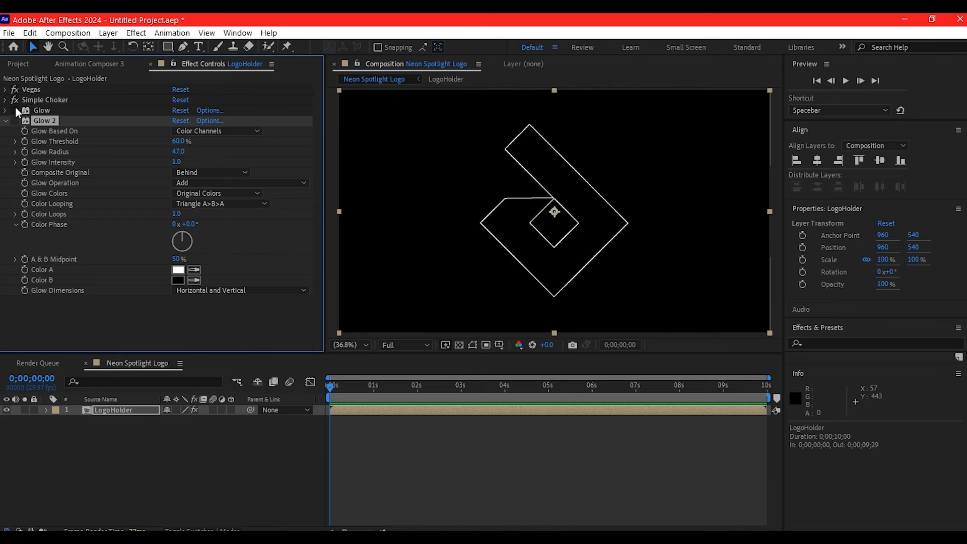
{"action": "left_click", "coordinate": [15, 109]}
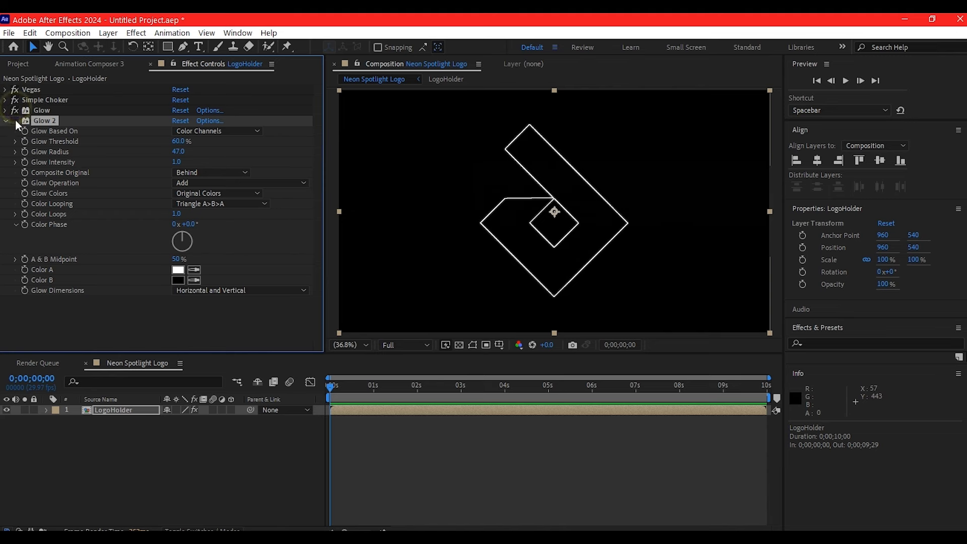
{"action": "left_click", "coordinate": [14, 121]}
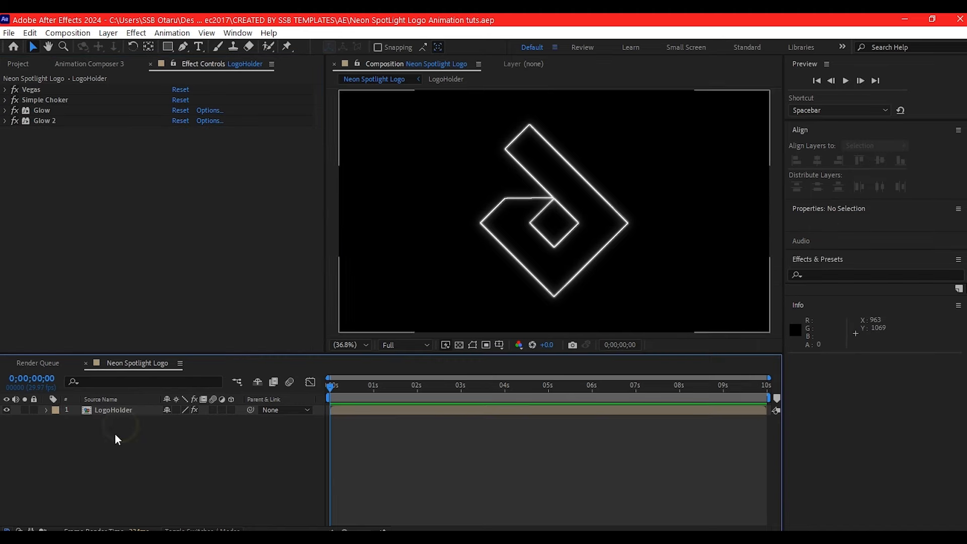
Turn the LogoHolder layer into a 3D layer
{"action": "left_click", "coordinate": [113, 410]}
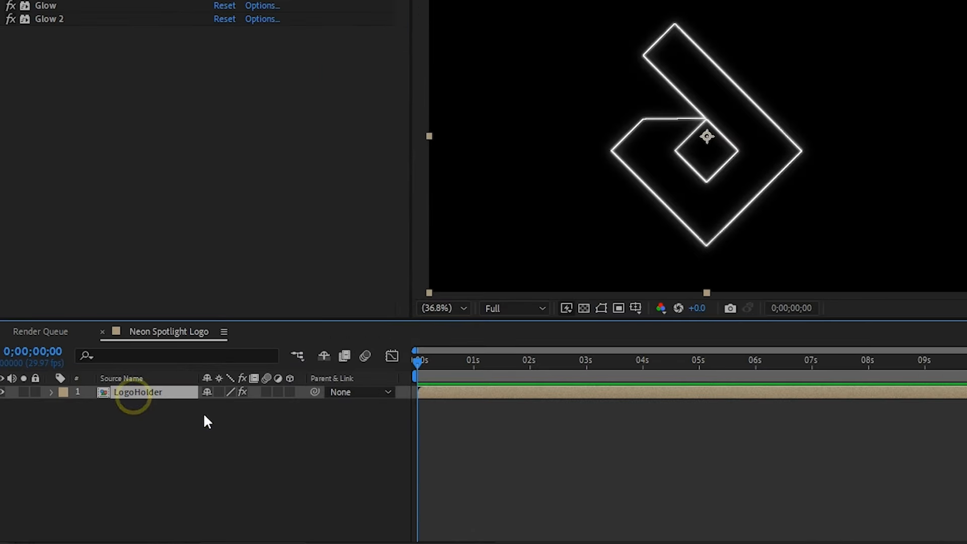
{"action": "left_click", "coordinate": [290, 392]}
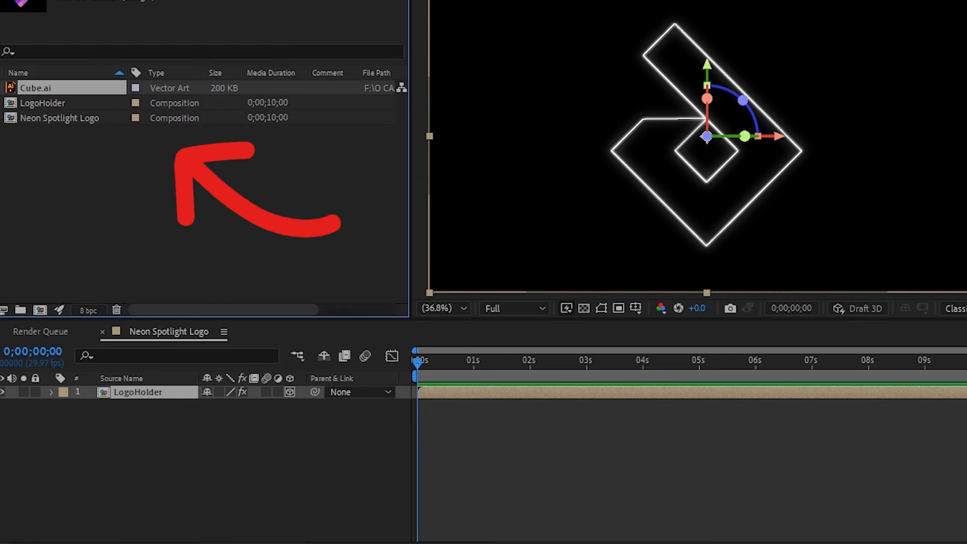
Add Cube.ai above LogoHolder at 10% scale in the frame's upper-left corner and lock its layer
{"action": "left_click_drag", "start_coordinate": [44, 86], "coordinate": [115, 383]}
{"action": "key", "text": "s"}
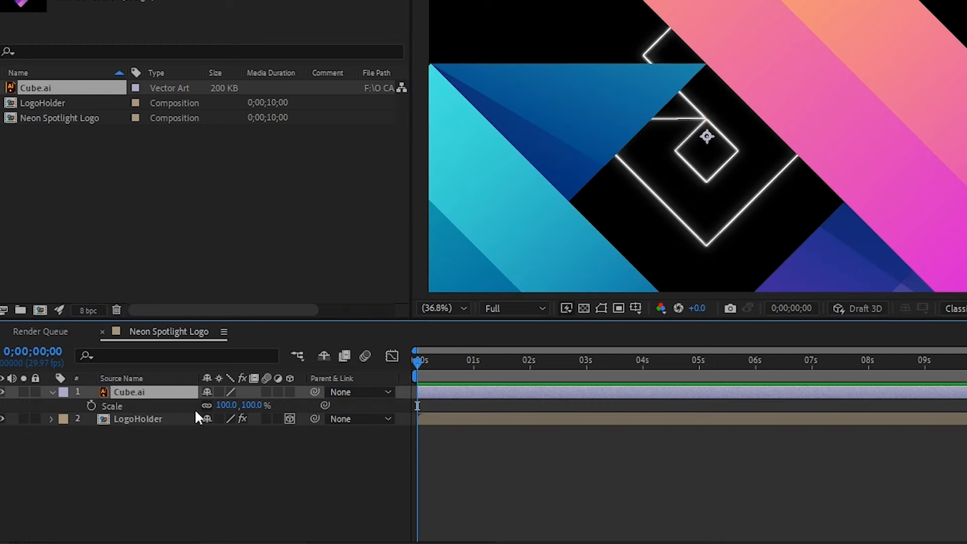
{"action": "left_click_drag", "start_coordinate": [226, 404], "coordinate": [175, 417]}
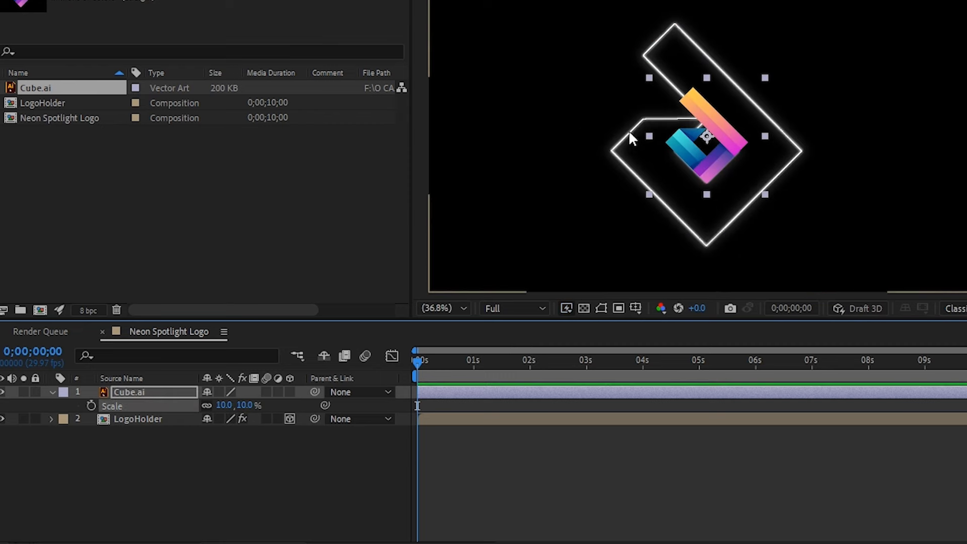
{"action": "left_click_drag", "start_coordinate": [708, 140], "coordinate": [486, 61]}
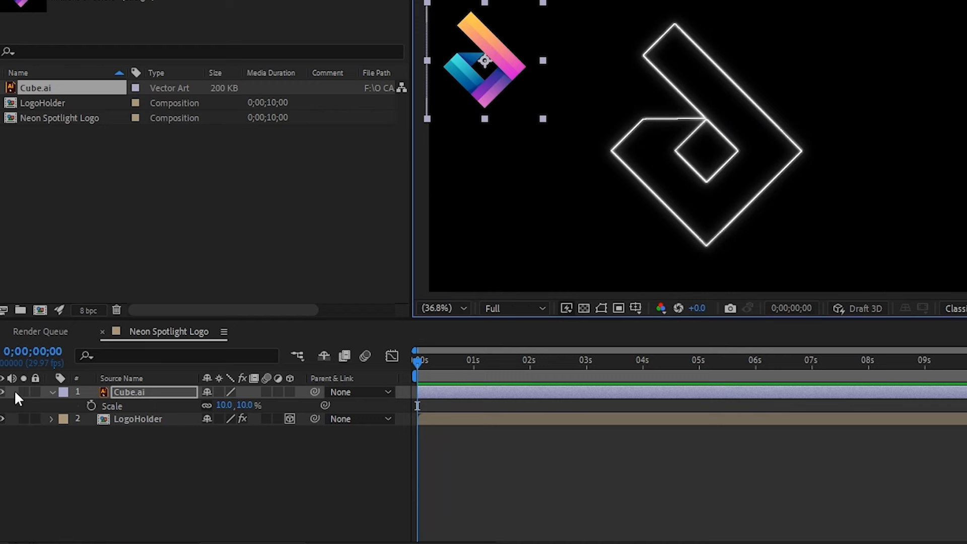
{"action": "left_click", "coordinate": [35, 392]}
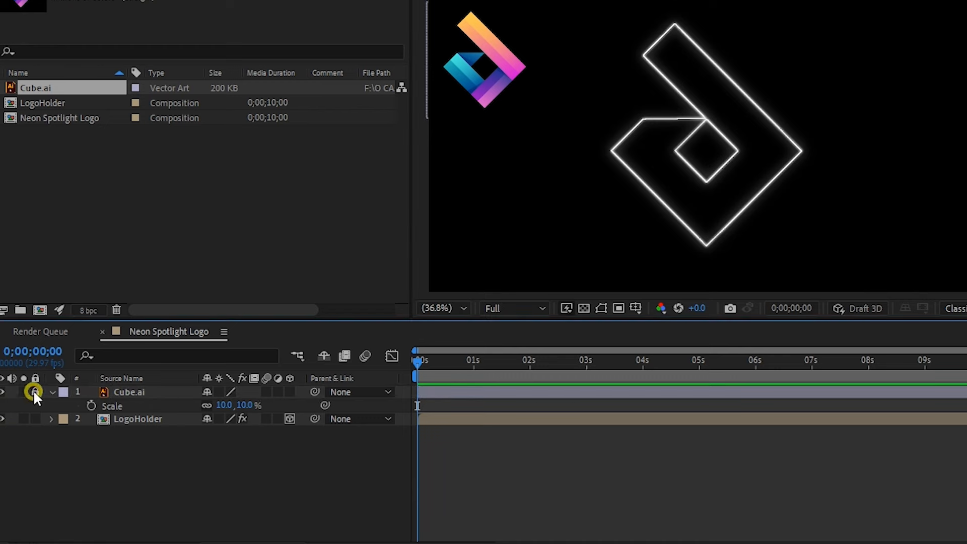
Create a Spot light named spotlight11 with its color sampled from the orange-pink bar of the reference logo
{"action": "left_click", "coordinate": [143, 419]}
{"action": "right_click", "coordinate": [351, 465]}
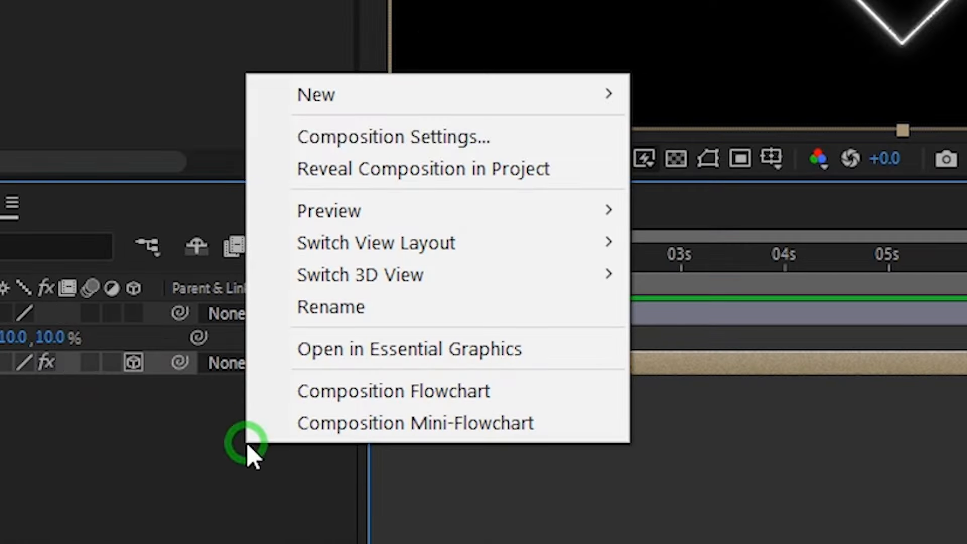
{"action": "mouse_move", "coordinate": [392, 276]}
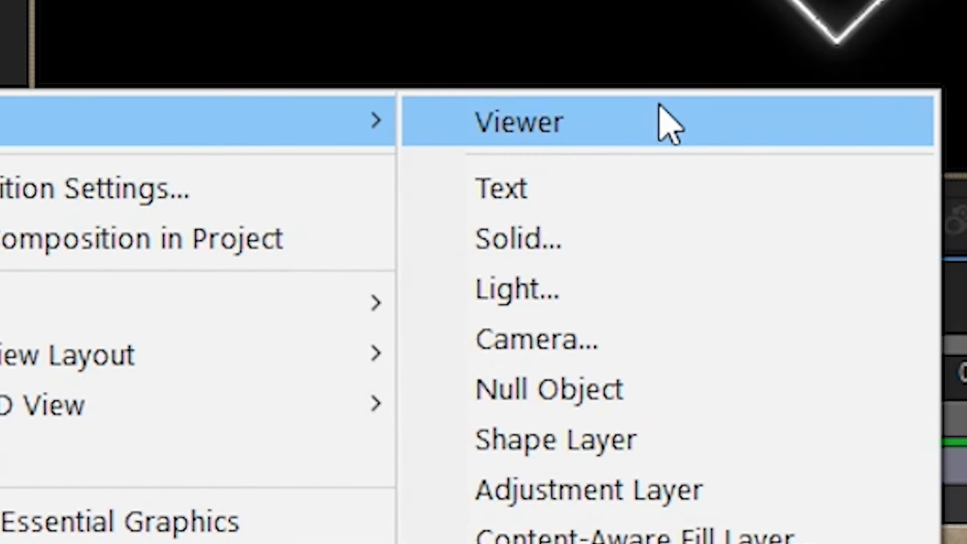
{"action": "left_click", "coordinate": [699, 206]}
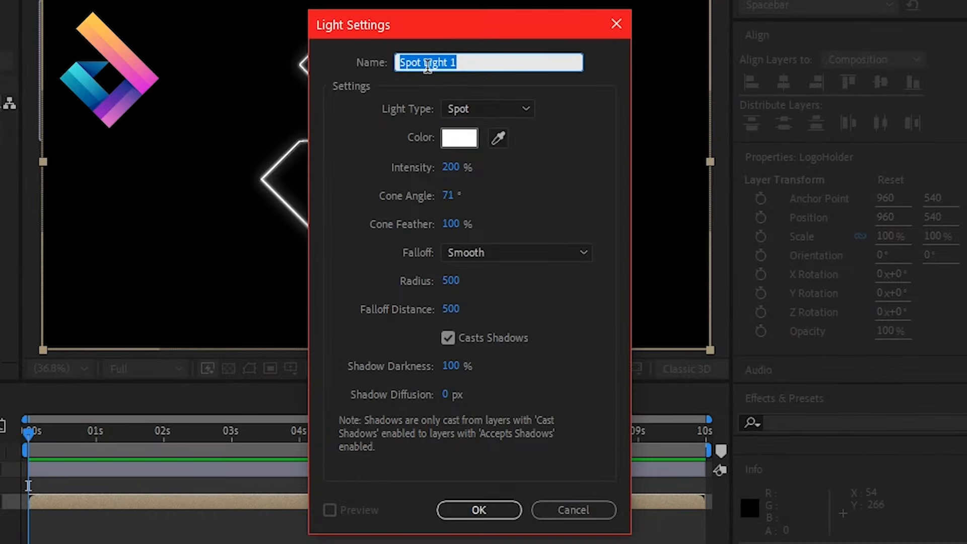
{"action": "type", "text": "spotlight11"}
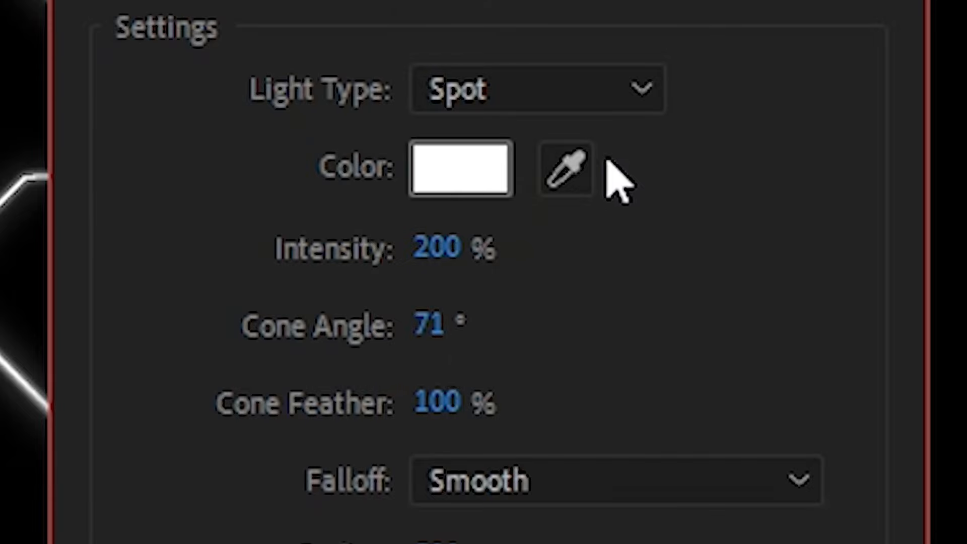
{"action": "left_click", "coordinate": [568, 168]}
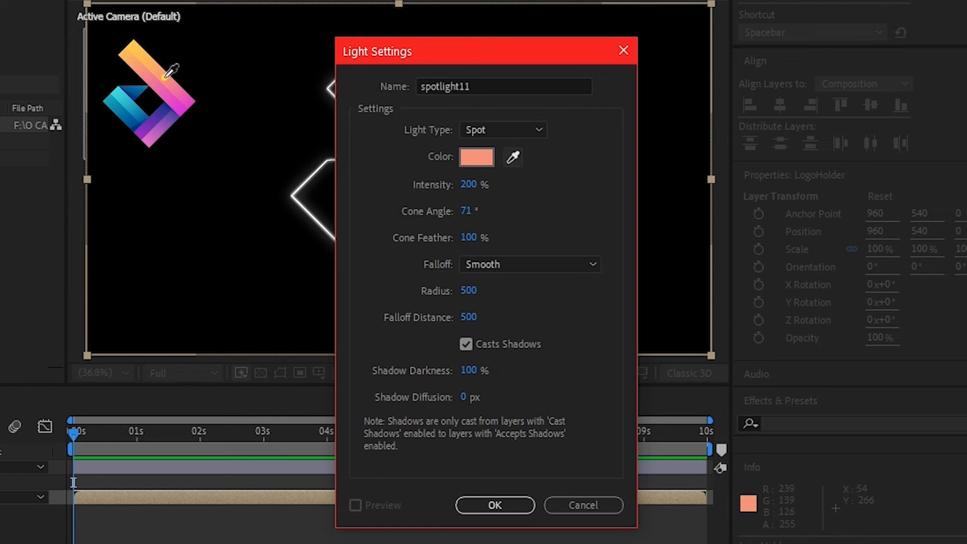
{"action": "left_click", "coordinate": [166, 76]}
{"action": "left_click", "coordinate": [494, 504]}
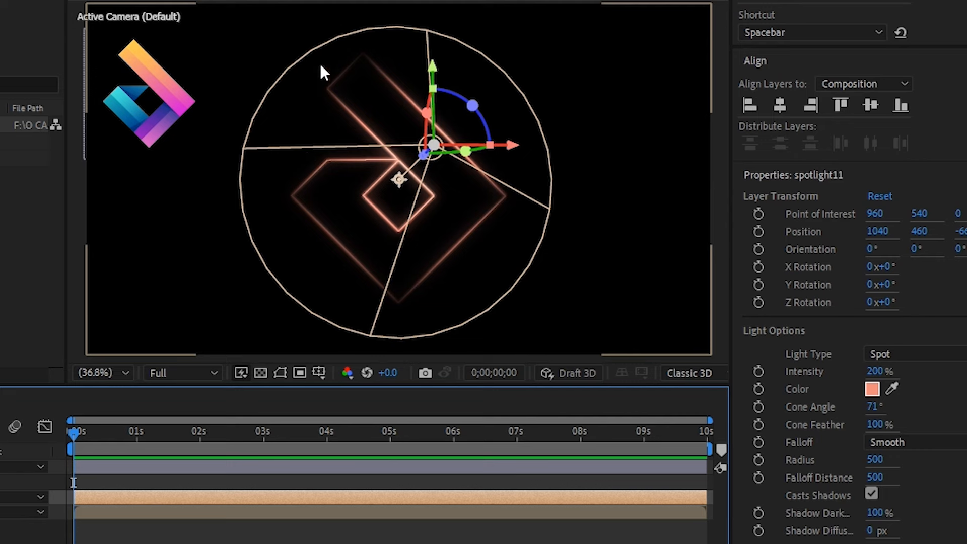
Move spotlight11 to the right of and above the logo's center, at position about 1414, 372, -611
{"action": "left_click_drag", "start_coordinate": [510, 145], "coordinate": [672, 107]}
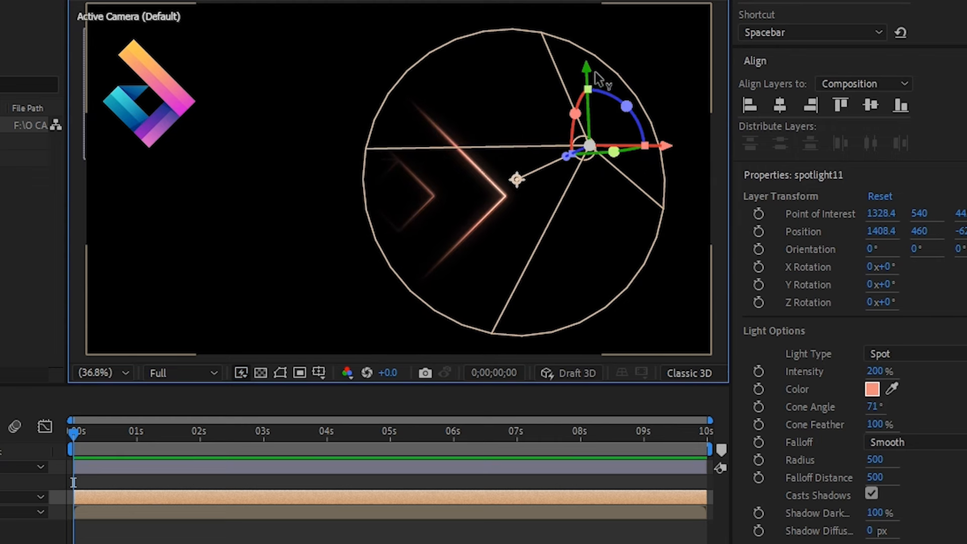
{"action": "left_click_drag", "start_coordinate": [596, 78], "coordinate": [596, 41]}
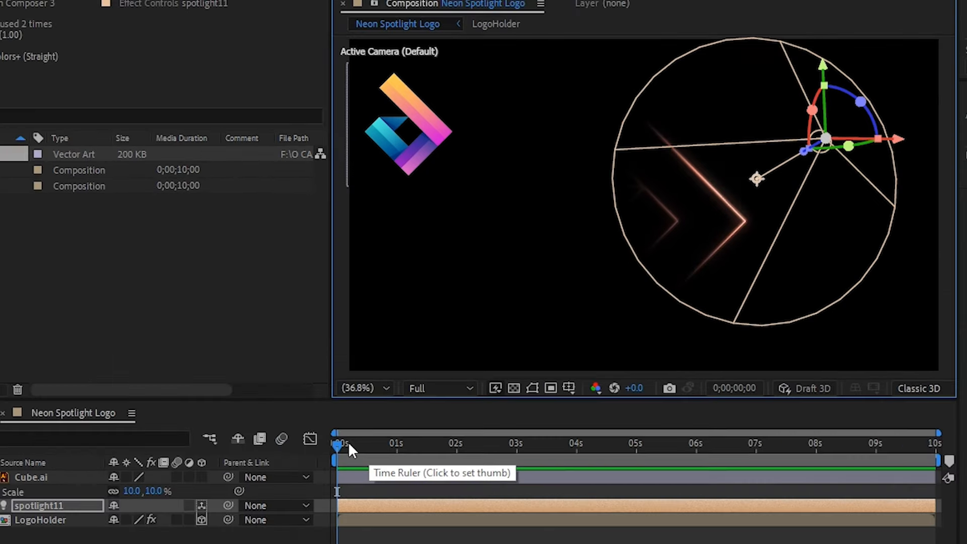
Set a 200% Intensity keyframe on spotlight11 at 0;00;00;09
{"action": "left_click", "coordinate": [88, 430]}
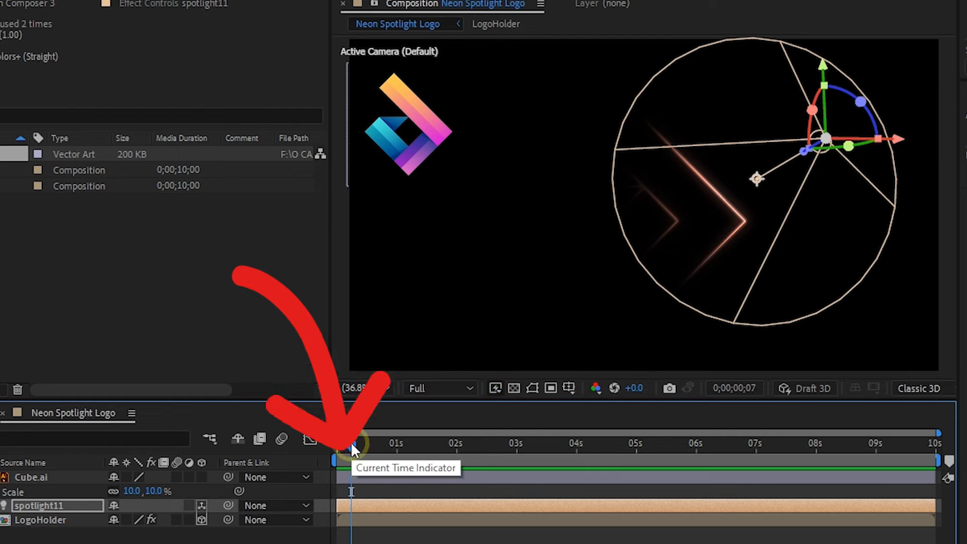
{"action": "left_click_drag", "start_coordinate": [351, 442], "coordinate": [354, 442]}
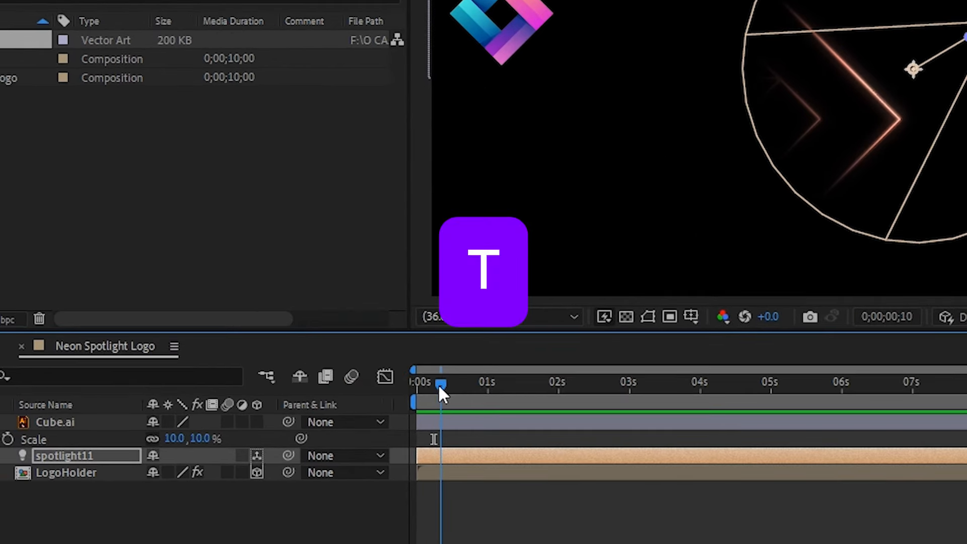
{"action": "key", "text": "t"}
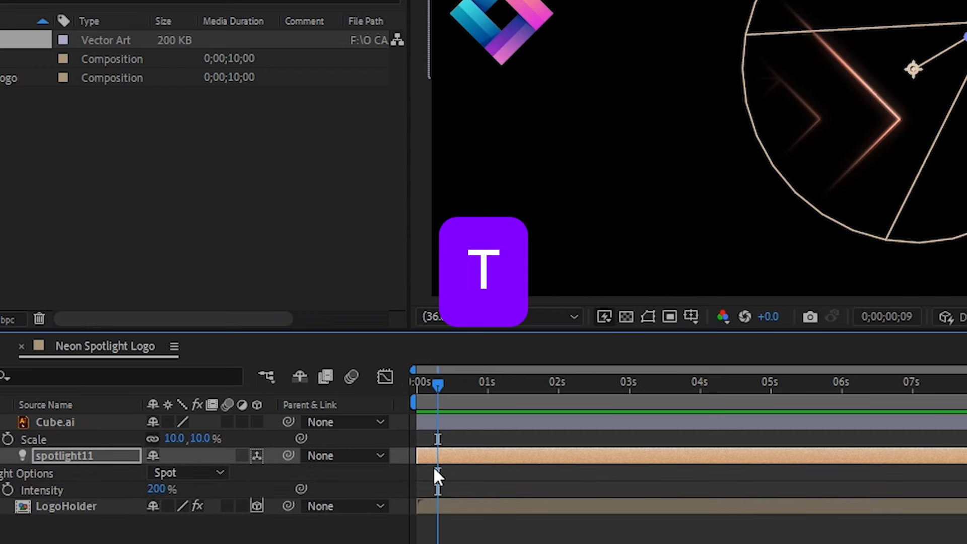
{"action": "left_click", "coordinate": [9, 489]}
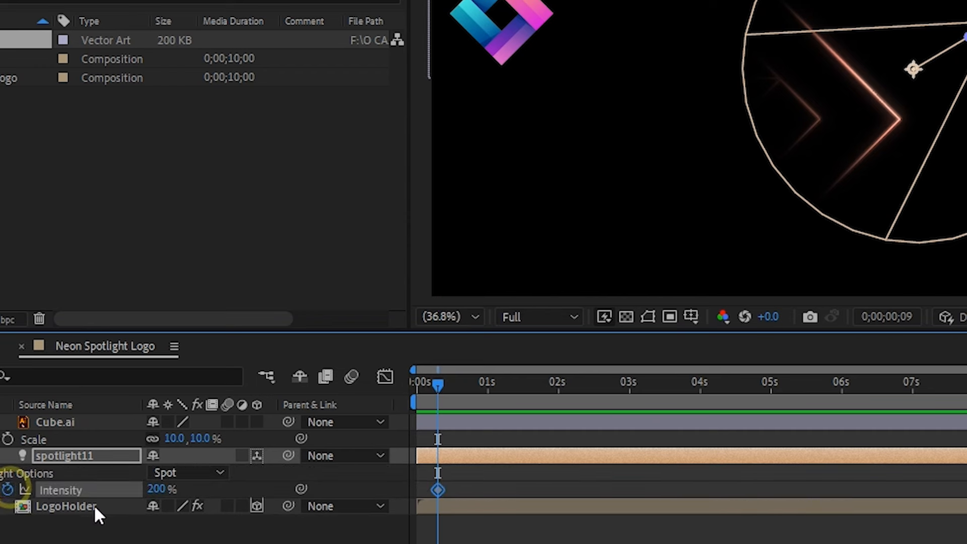
{"action": "key", "text": "ctrl+z"}
{"action": "left_click", "coordinate": [73, 456]}
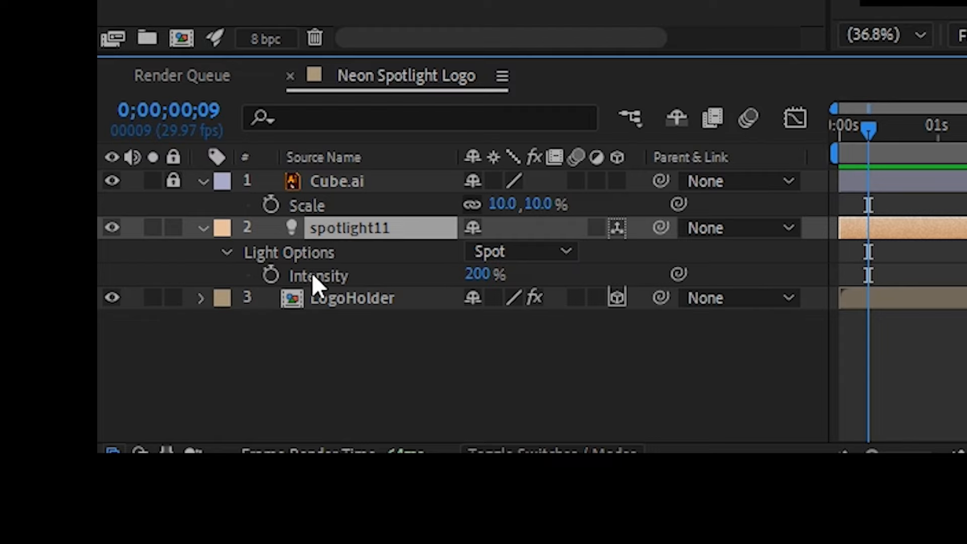
{"action": "left_click", "coordinate": [271, 275]}
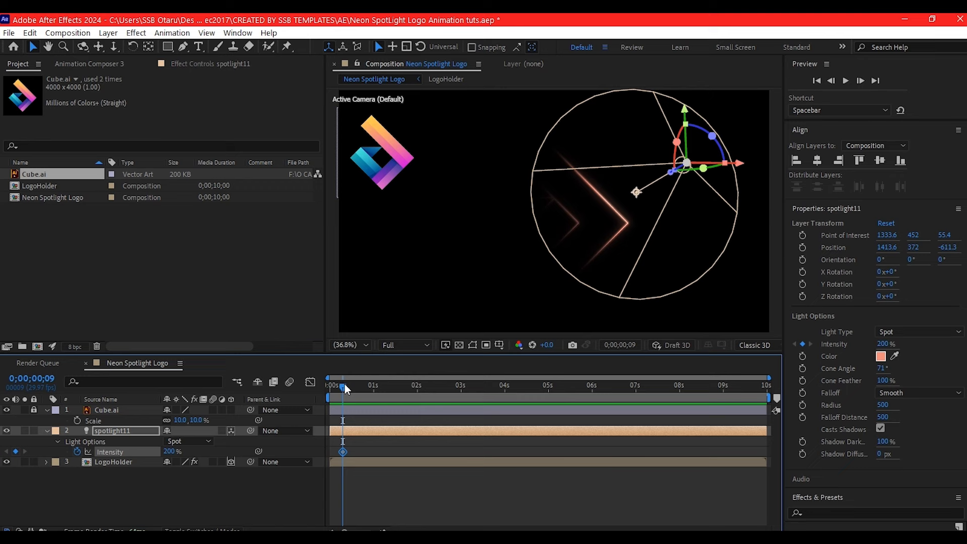
Set spotlight11's Intensity to 0% at 0;00;00;00
{"action": "left_click_drag", "start_coordinate": [868, 124], "coordinate": [819, 129]}
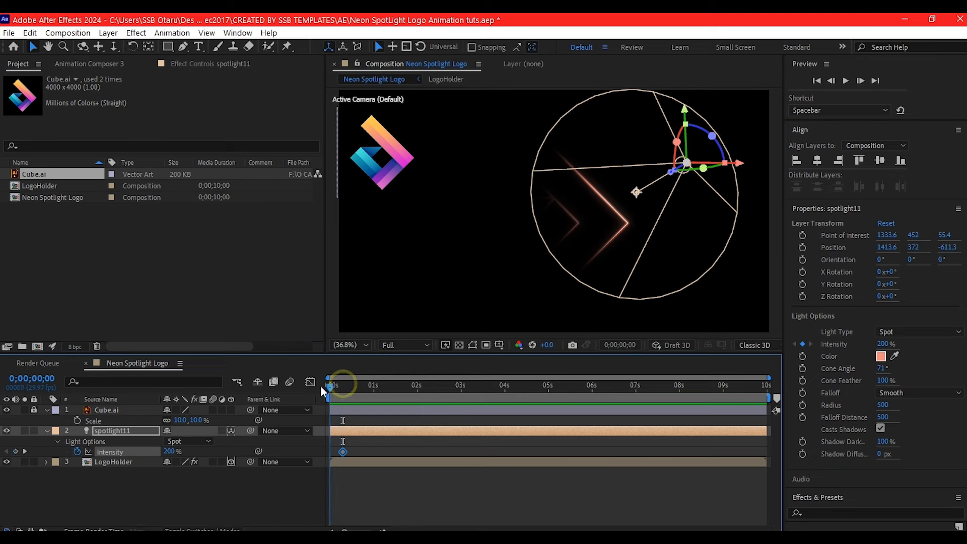
{"action": "left_click", "coordinate": [170, 451]}
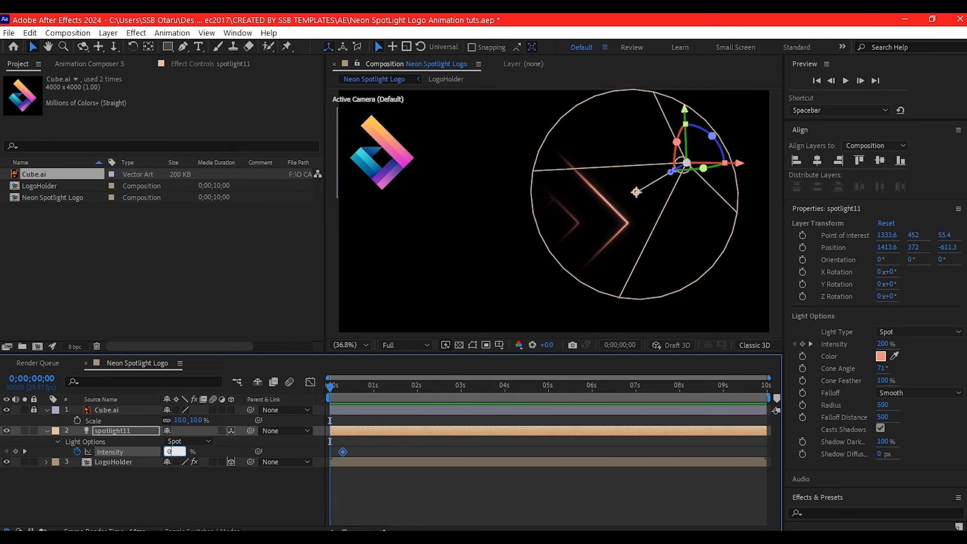
{"action": "type", "text": "0"}
{"action": "key", "text": "Return"}
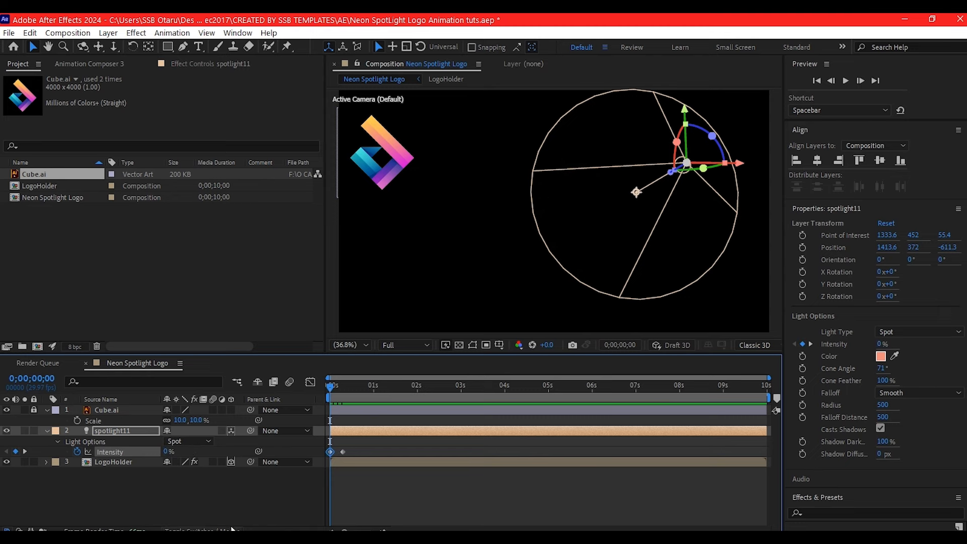
Add a second 200% Intensity keyframe on spotlight11 shortly after the first, and set its Intensity to 0% at 0;00;00;25
{"action": "left_click", "coordinate": [356, 386]}
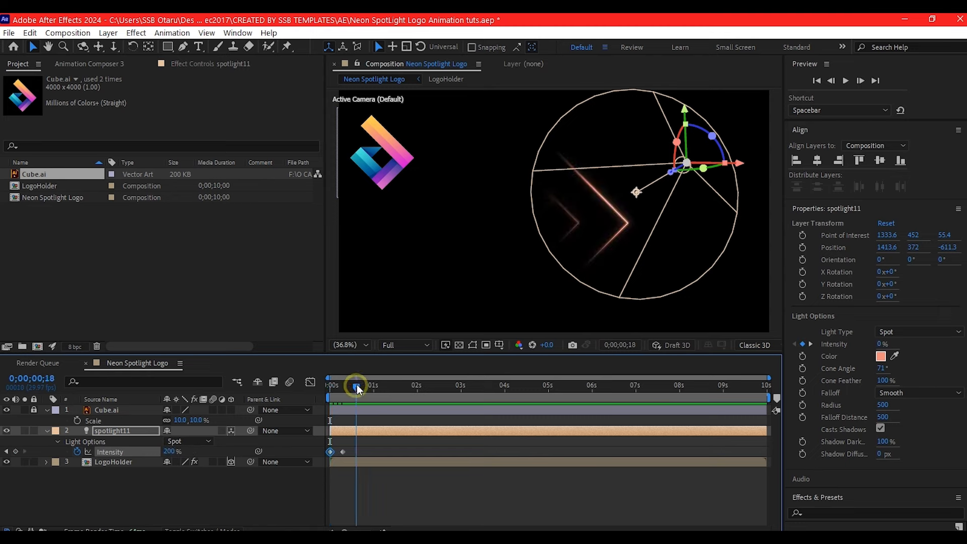
{"action": "left_click", "coordinate": [15, 448]}
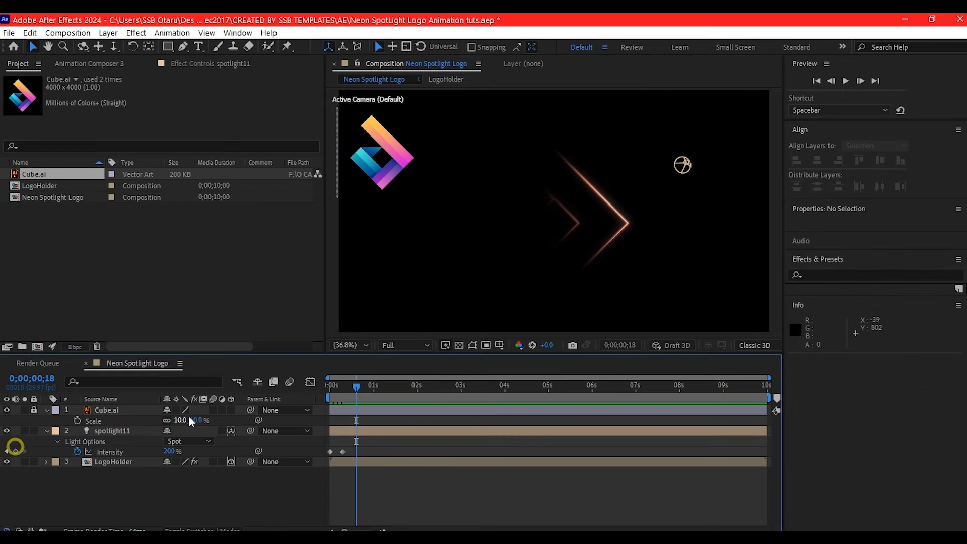
{"action": "left_click", "coordinate": [369, 388]}
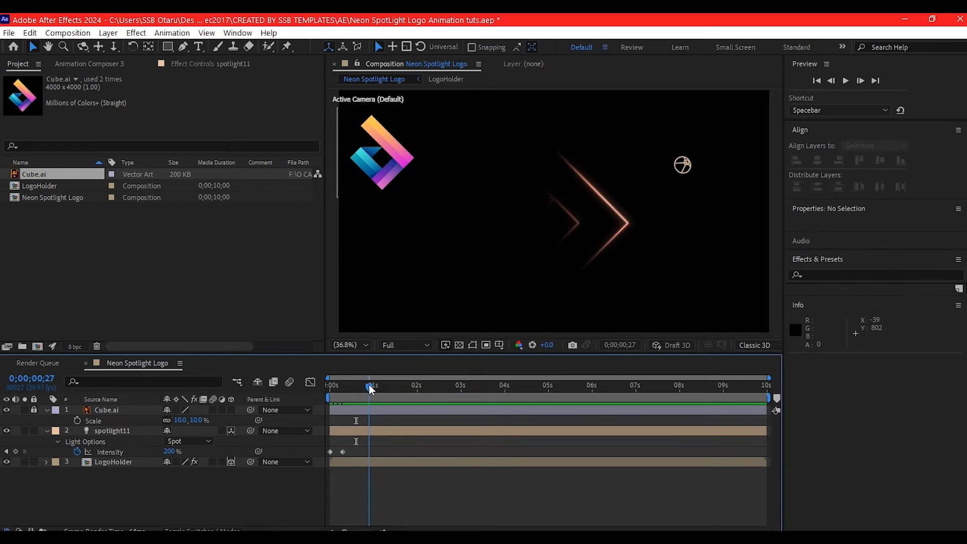
{"action": "left_click", "coordinate": [171, 451]}
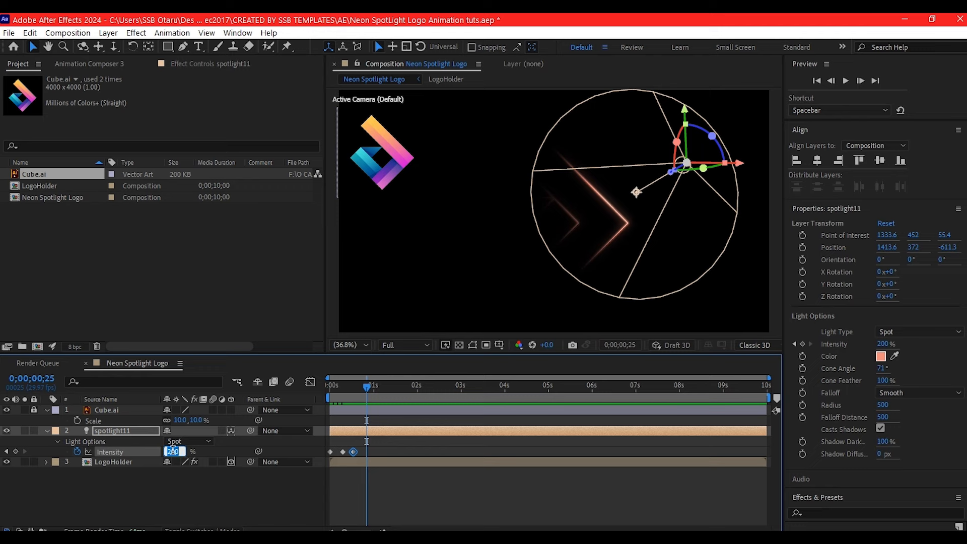
{"action": "type", "text": "0"}
{"action": "key", "text": "Return"}
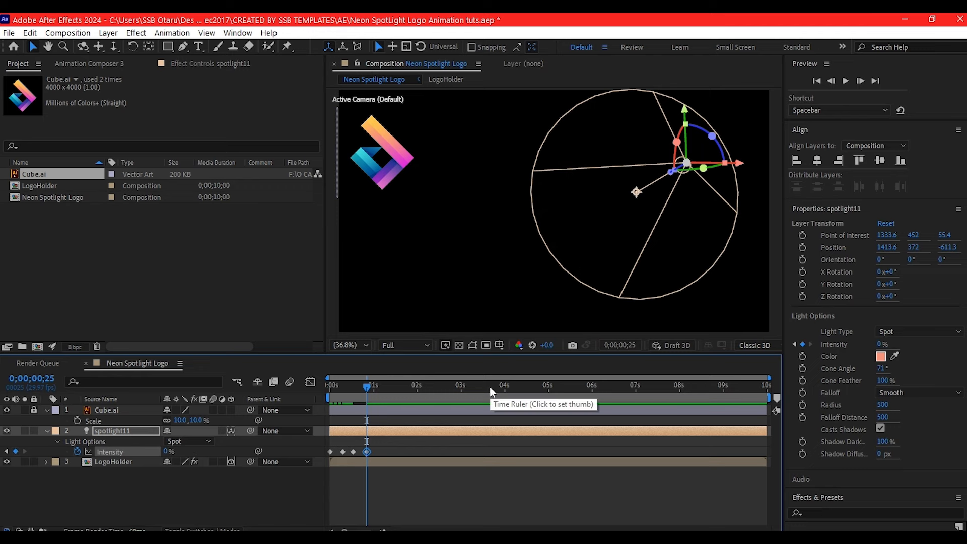
End the work area at 0;00;05;03 and preview the spotlight11 flicker from the start of the composition
{"action": "left_click_drag", "start_coordinate": [460, 392], "coordinate": [553, 387]}
{"action": "key", "text": "n"}
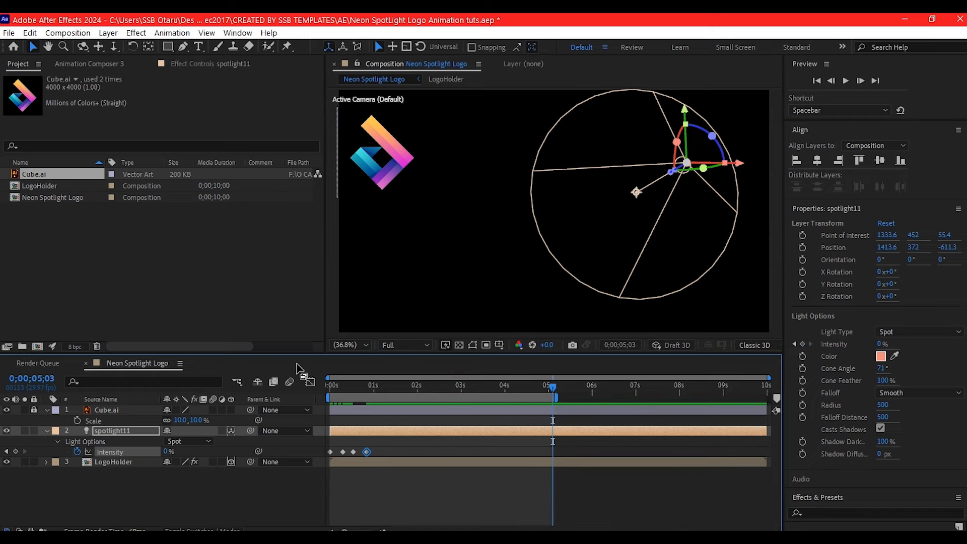
{"action": "left_click_drag", "start_coordinate": [340, 386], "coordinate": [273, 395]}
{"action": "key", "text": "space"}
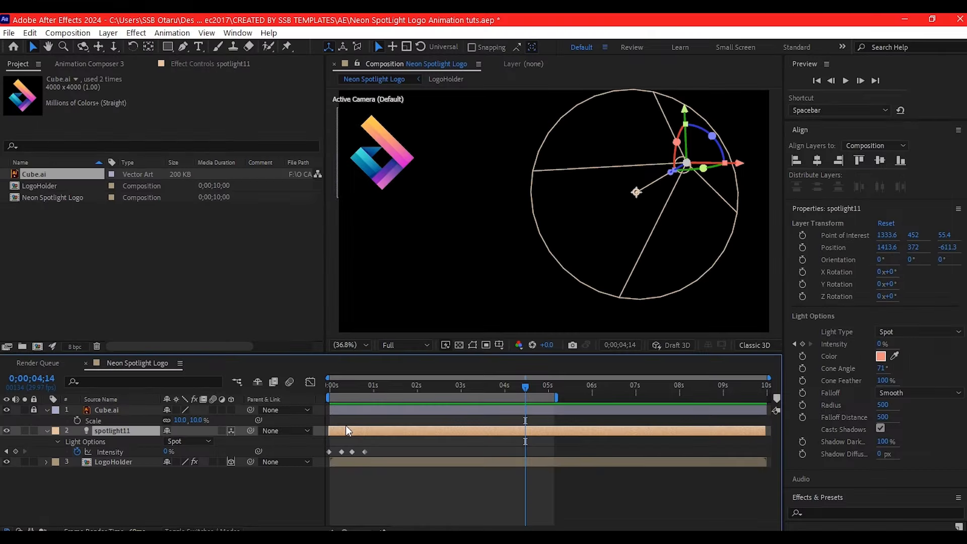
Duplicate spotlight11 and place the slightly delayed copy below the logo, at position about 993, 883, -723
{"action": "key", "text": "ctrl+d"}
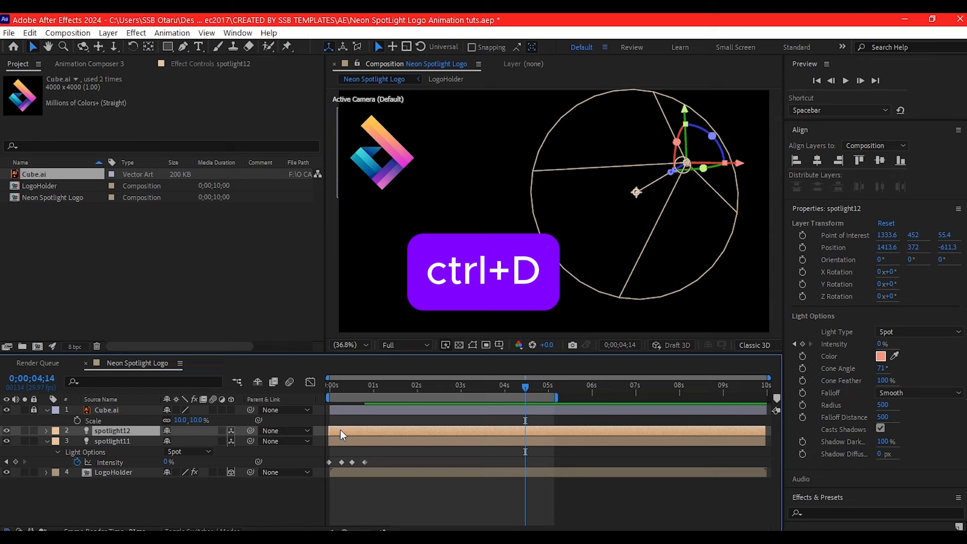
{"action": "left_click_drag", "start_coordinate": [340, 430], "coordinate": [350, 429]}
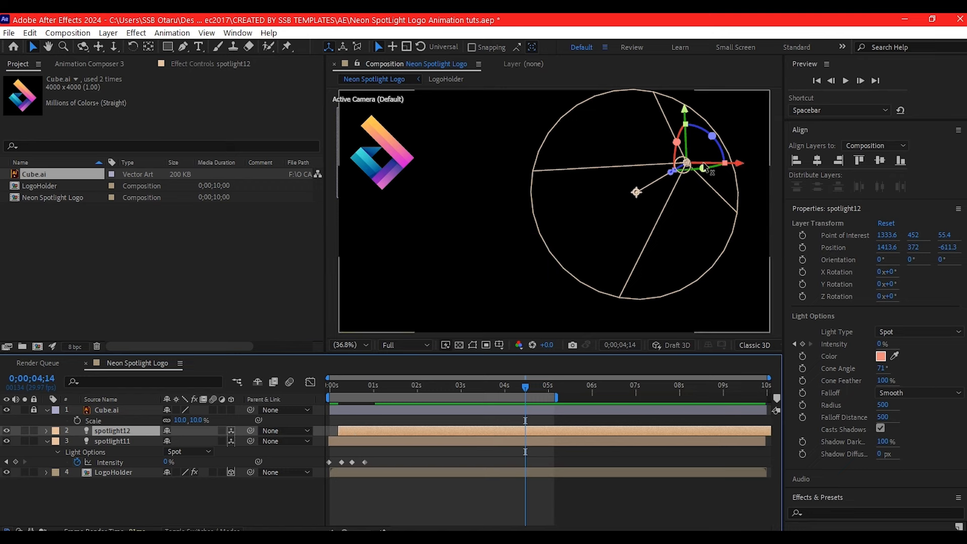
{"action": "left_click_drag", "start_coordinate": [709, 170], "coordinate": [600, 171]}
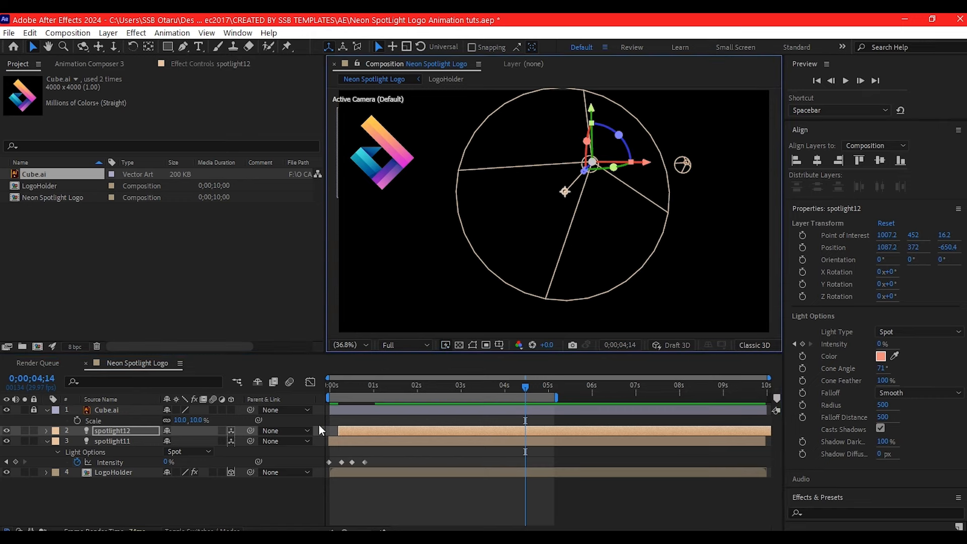
{"action": "left_click_drag", "start_coordinate": [388, 391], "coordinate": [369, 391]}
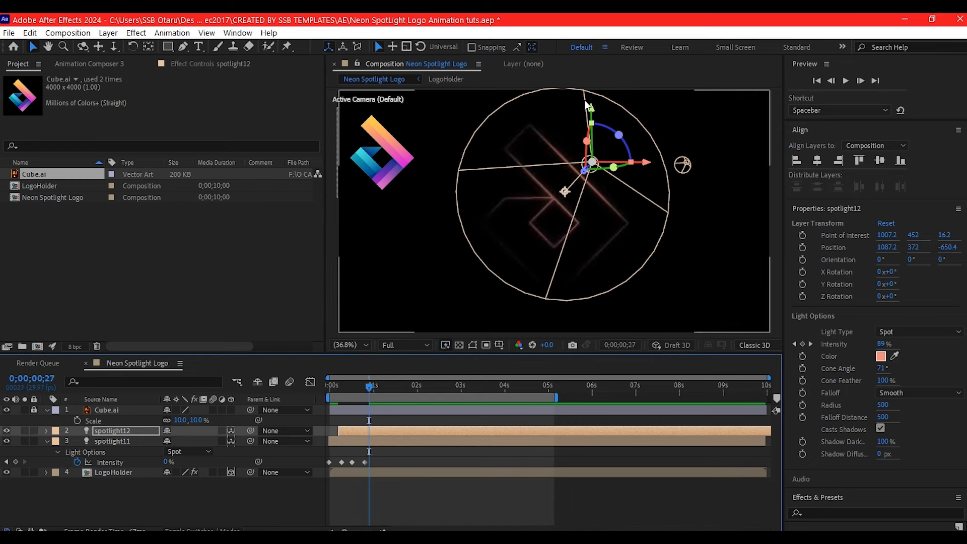
{"action": "left_click_drag", "start_coordinate": [592, 108], "coordinate": [555, 227]}
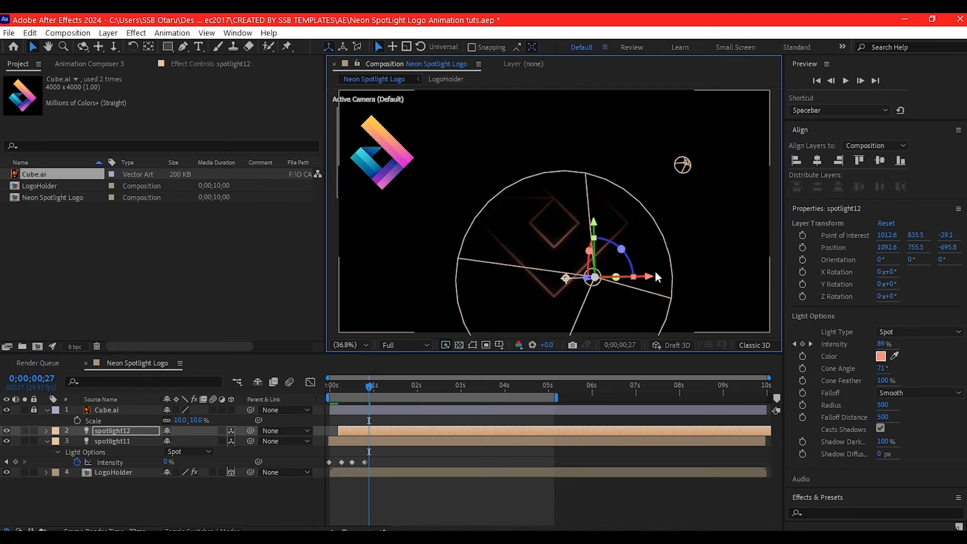
{"action": "left_click_drag", "start_coordinate": [650, 279], "coordinate": [619, 277]}
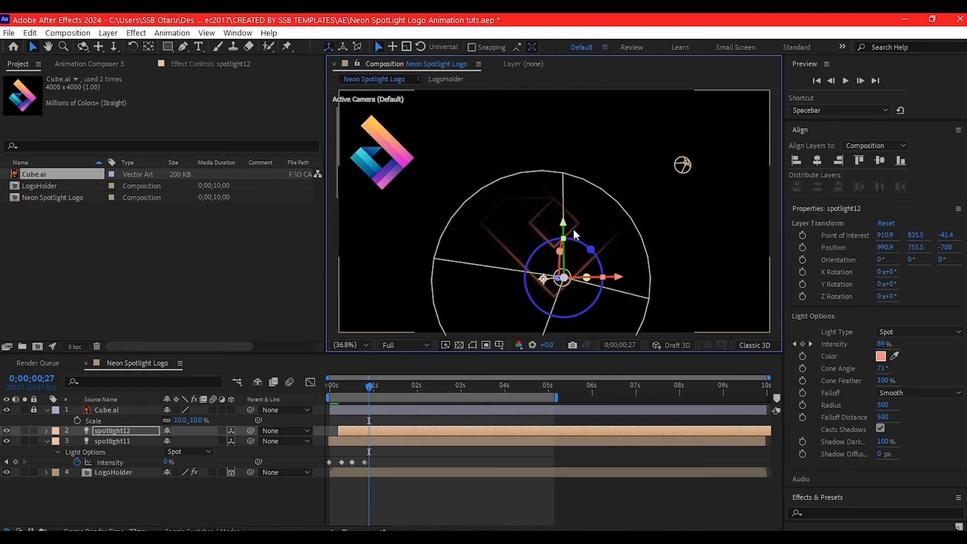
{"action": "left_click_drag", "start_coordinate": [564, 227], "coordinate": [555, 268]}
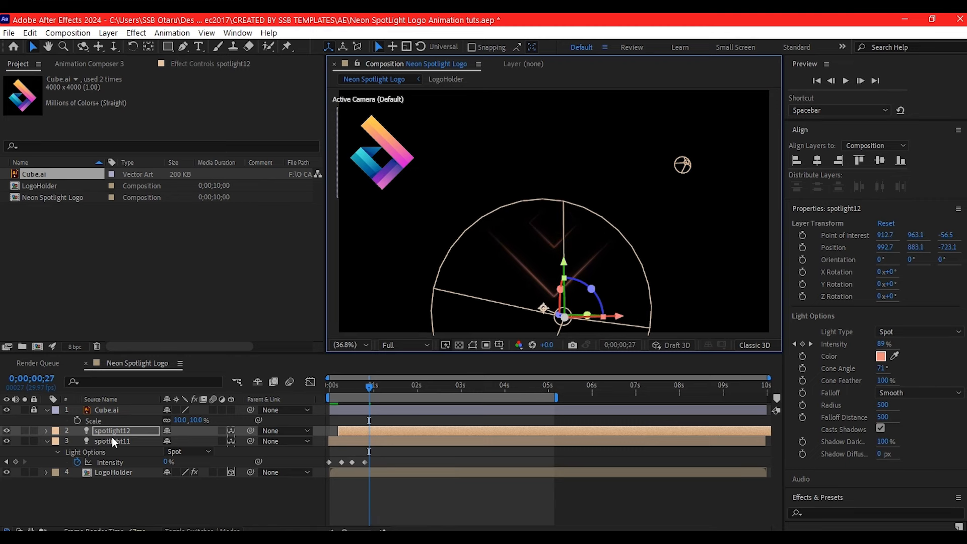
Change spotlight12's color in its light settings to the pink-purple sampled from the lowest corner of the reference logo
{"action": "left_click", "coordinate": [129, 431]}
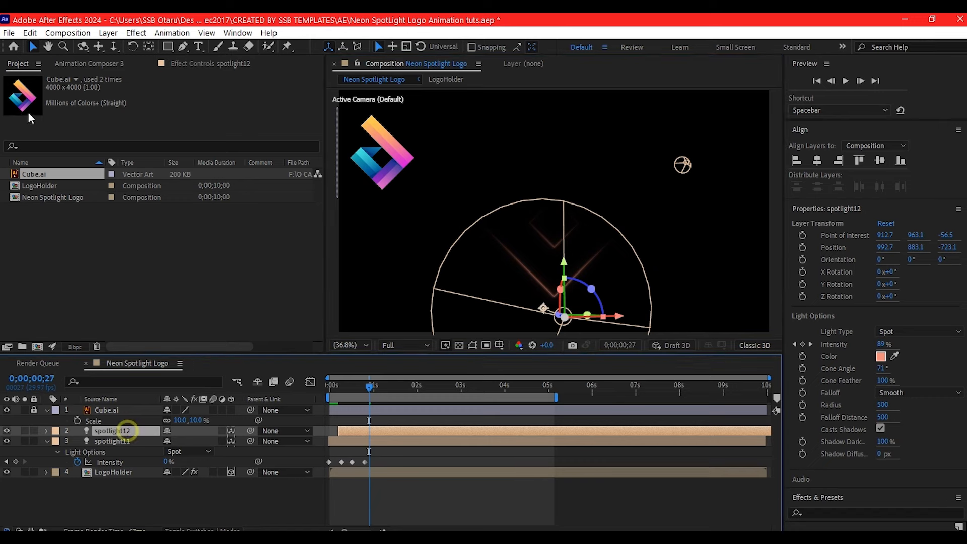
{"action": "left_click", "coordinate": [108, 33]}
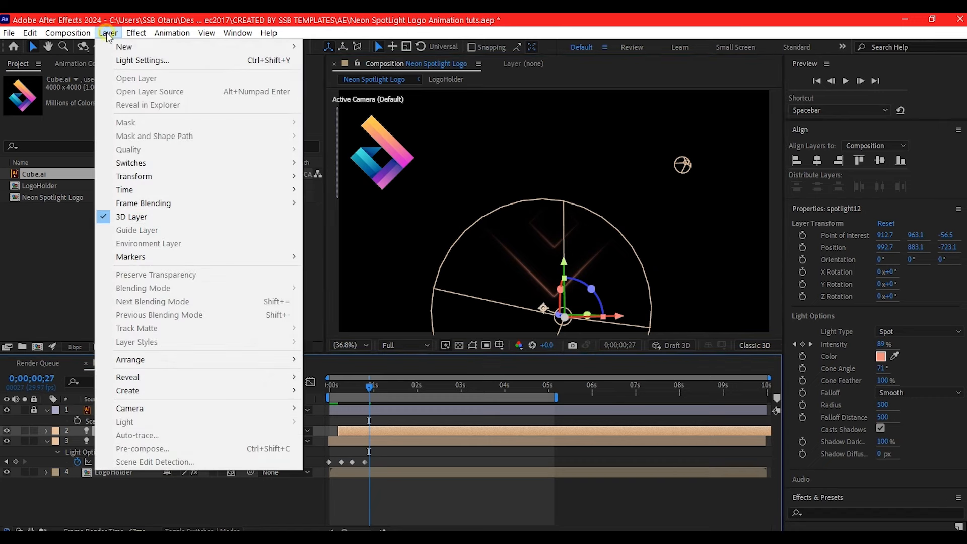
{"action": "left_click", "coordinate": [142, 61]}
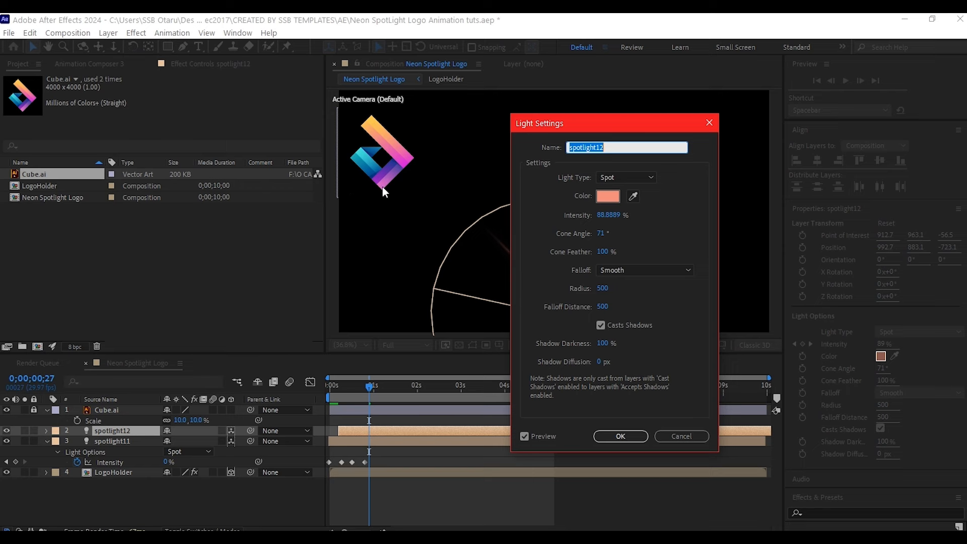
{"action": "left_click", "coordinate": [633, 196]}
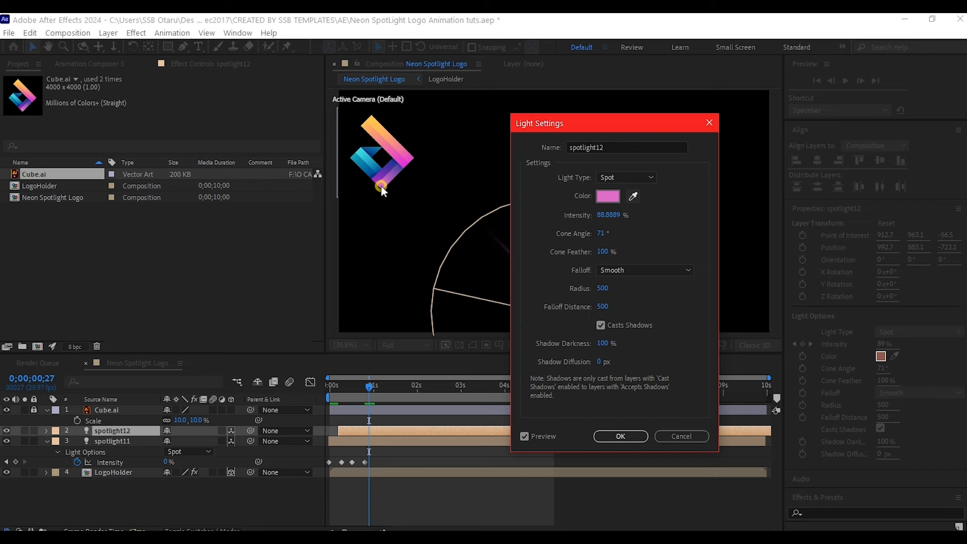
{"action": "left_click", "coordinate": [381, 186]}
{"action": "left_click", "coordinate": [622, 437]}
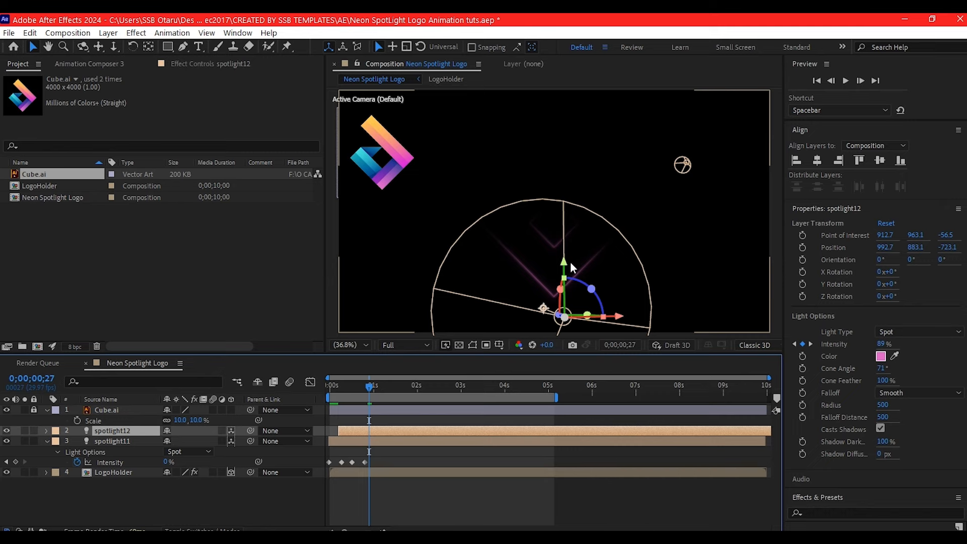
Place a delayed duplicate, spotlight13, left of the logo at about 597, 552, -731 and sample its color from the reference logo's teal part
{"action": "left_click_drag", "start_coordinate": [528, 216], "coordinate": [496, 216]}
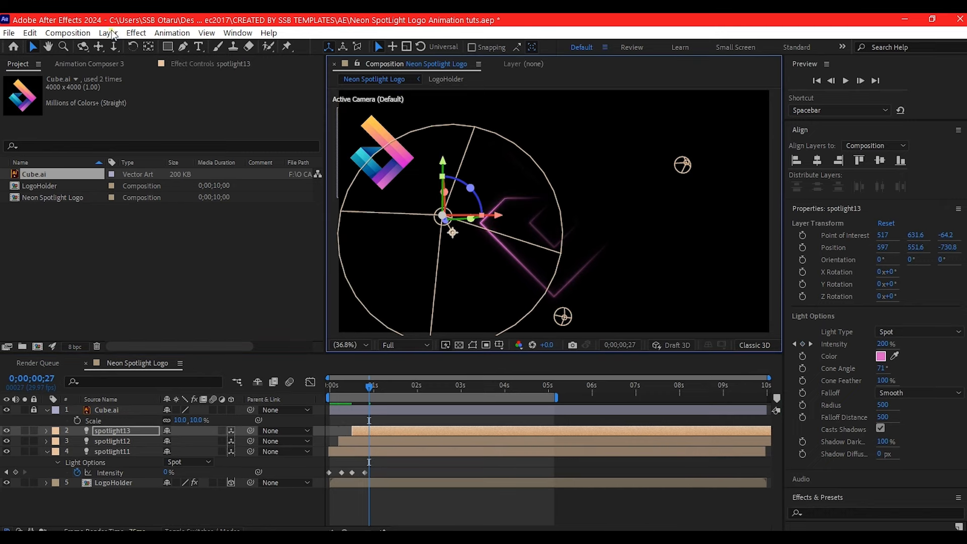
{"action": "left_click", "coordinate": [112, 31]}
{"action": "left_click", "coordinate": [132, 58]}
{"action": "left_click", "coordinate": [632, 195]}
{"action": "left_click", "coordinate": [362, 160]}
{"action": "left_click", "coordinate": [625, 435]}
Duplicate spotlight13 and place the copy just above the logo, starting its layer slightly later than spotlight13
{"action": "left_click", "coordinate": [116, 432]}
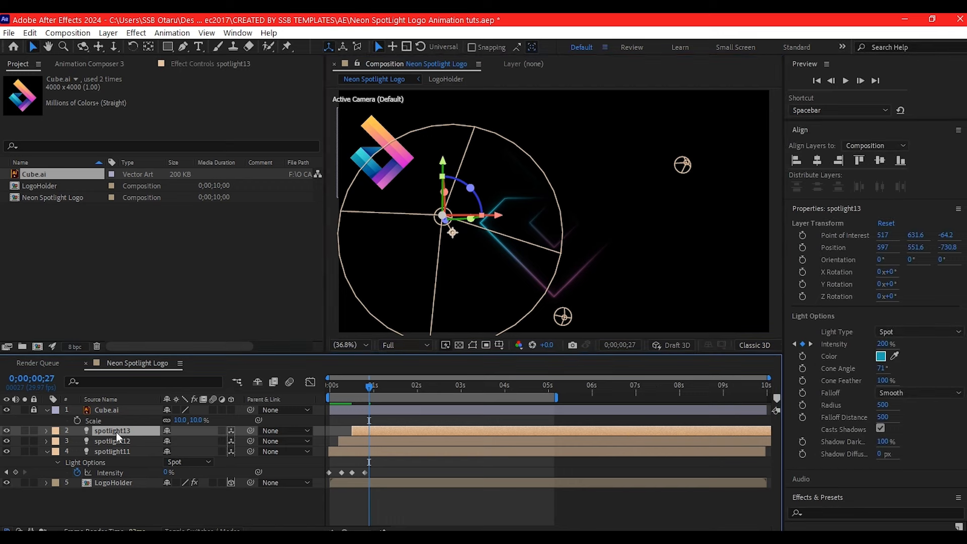
{"action": "key", "text": "ctrl+d"}
{"action": "left_click_drag", "start_coordinate": [443, 161], "coordinate": [442, 87]}
{"action": "left_click_drag", "start_coordinate": [499, 141], "coordinate": [543, 94]}
{"action": "scroll", "coordinate": [579, 131], "scroll_direction": "down", "scroll_amount": 3}
{"action": "left_click_drag", "start_coordinate": [578, 137], "coordinate": [593, 138]}
{"action": "left_click_drag", "start_coordinate": [376, 431], "coordinate": [391, 431]}
{"action": "left_click_drag", "start_coordinate": [370, 387], "coordinate": [395, 385]}
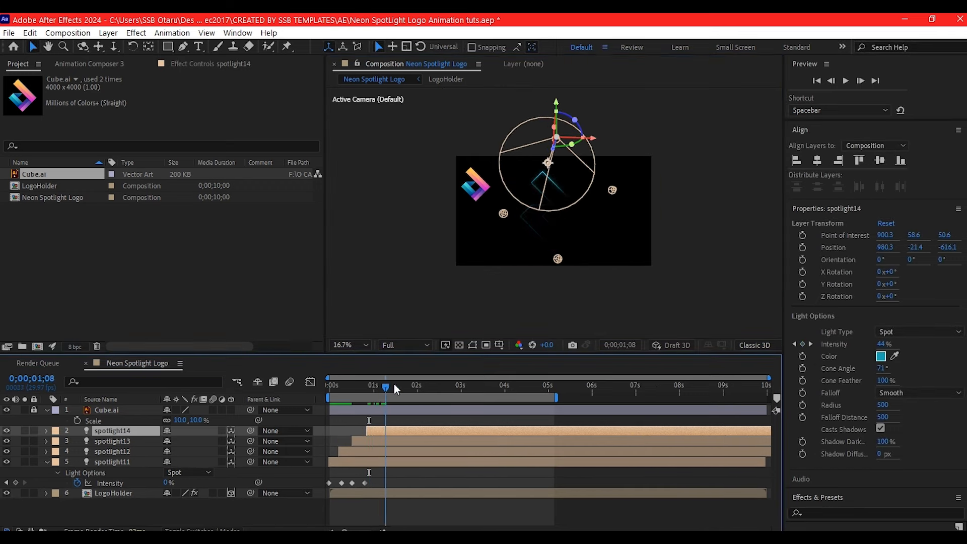
{"action": "left_click_drag", "start_coordinate": [556, 103], "coordinate": [556, 113]}
Duplicate spotlight12 and shift the copy's layer to start together with spotlight14
{"action": "left_click", "coordinate": [366, 453]}
{"action": "key", "text": "ctrl+d"}
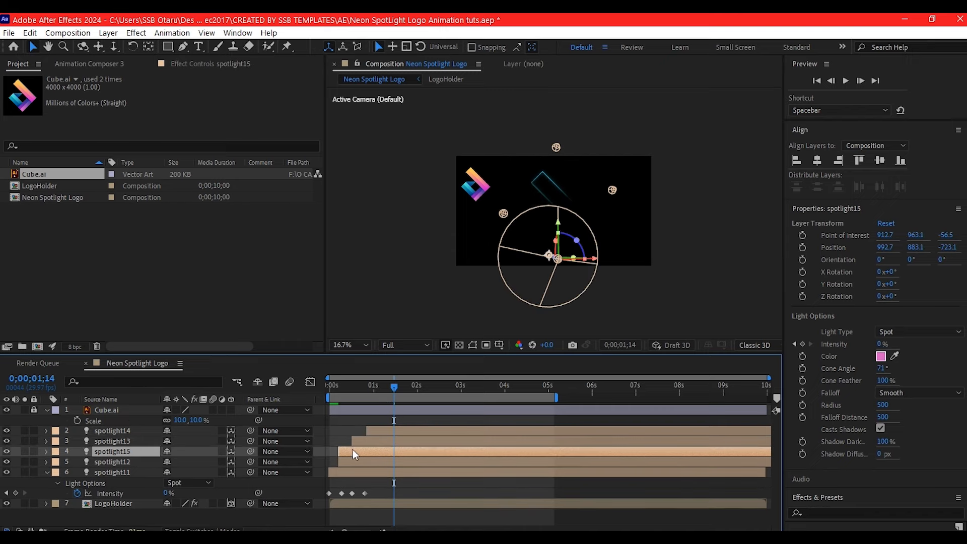
{"action": "left_click_drag", "start_coordinate": [354, 455], "coordinate": [382, 455]}
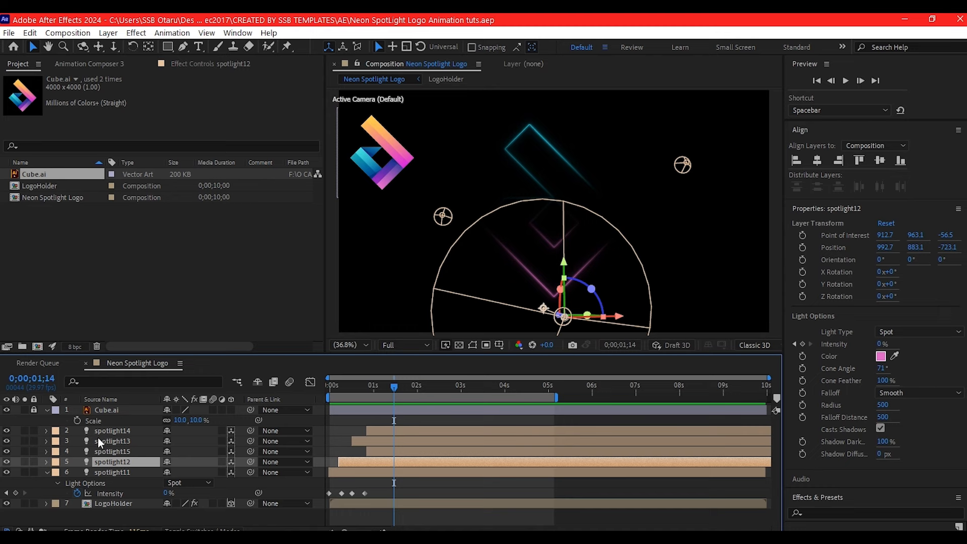
Hide the Cube.ai reference layer and preview the staggered spotlight animation
{"action": "left_click", "coordinate": [102, 411]}
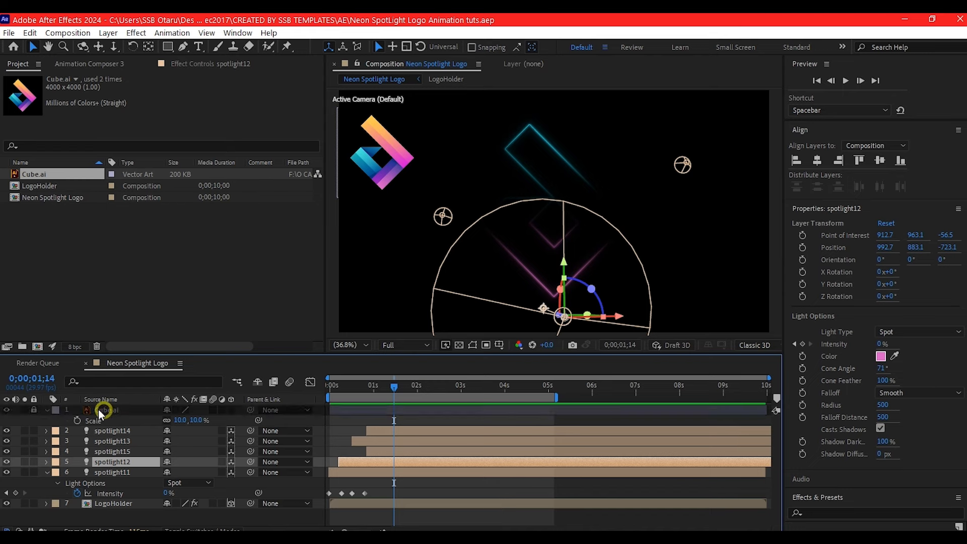
{"action": "left_click", "coordinate": [6, 410]}
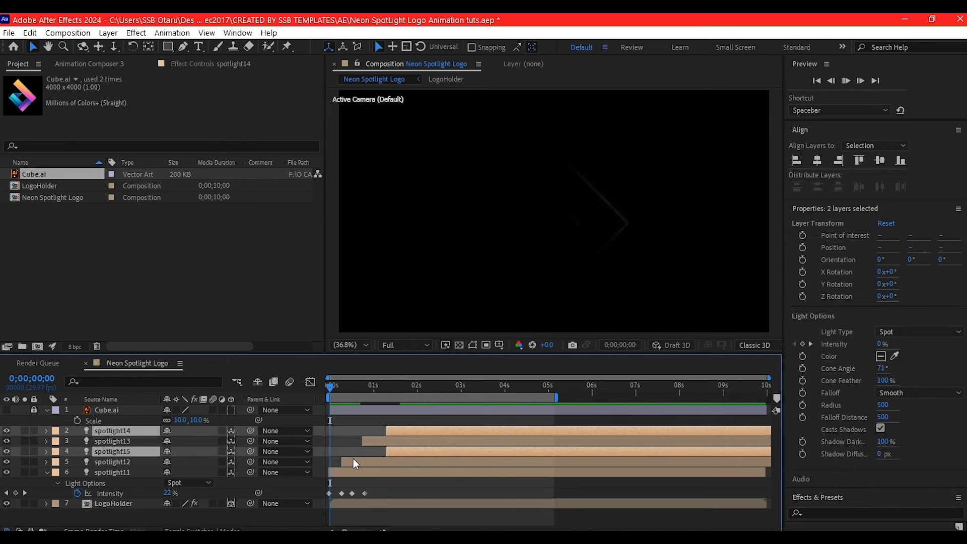
{"action": "key", "text": "space"}
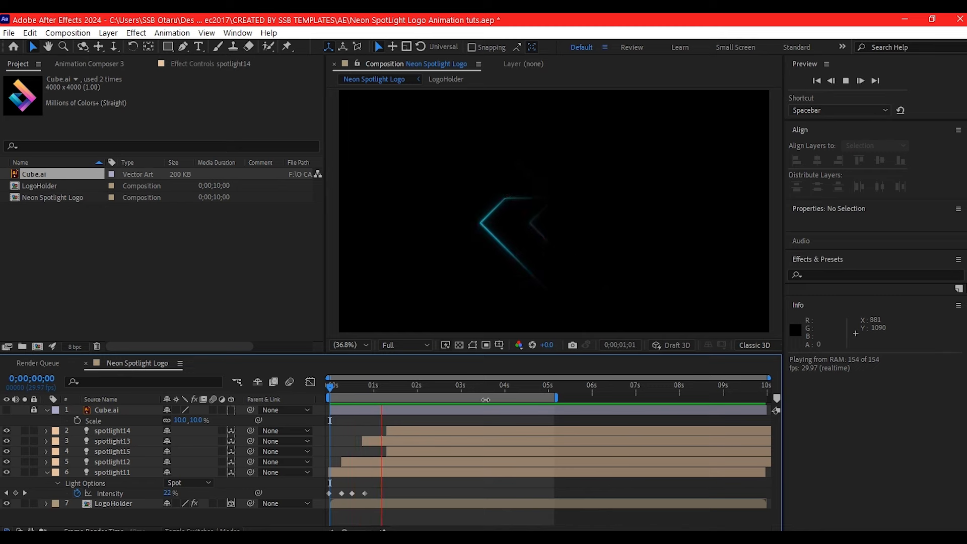
{"action": "key", "text": "space"}
Create a 1920x1080 composition named SPOTLIGHT1 with a duration of 0;00;04;00
{"action": "key", "text": "ctrl+n"}
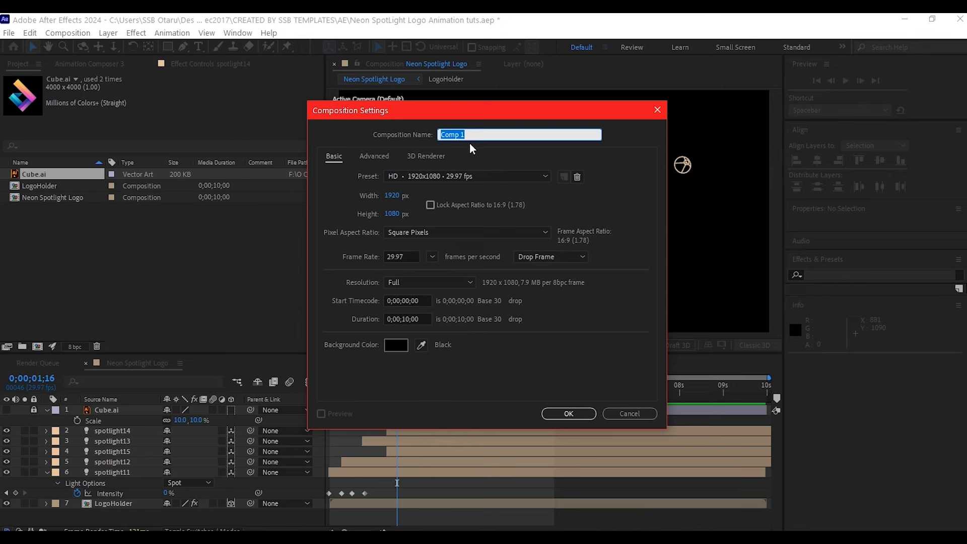
{"action": "type", "text": "SPOTLIGHT1"}
{"action": "left_click", "coordinate": [426, 317]}
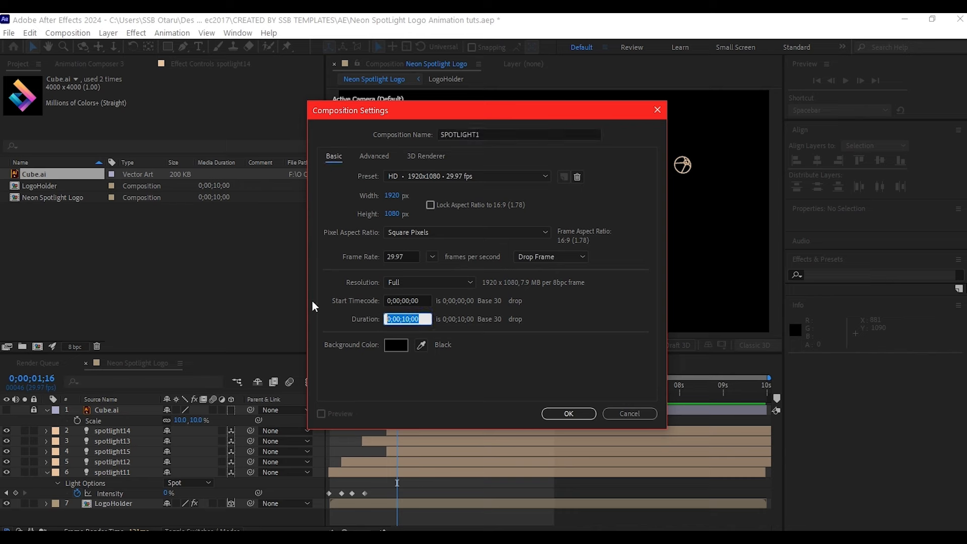
{"action": "type", "text": "4"}
{"action": "left_click", "coordinate": [371, 356]}
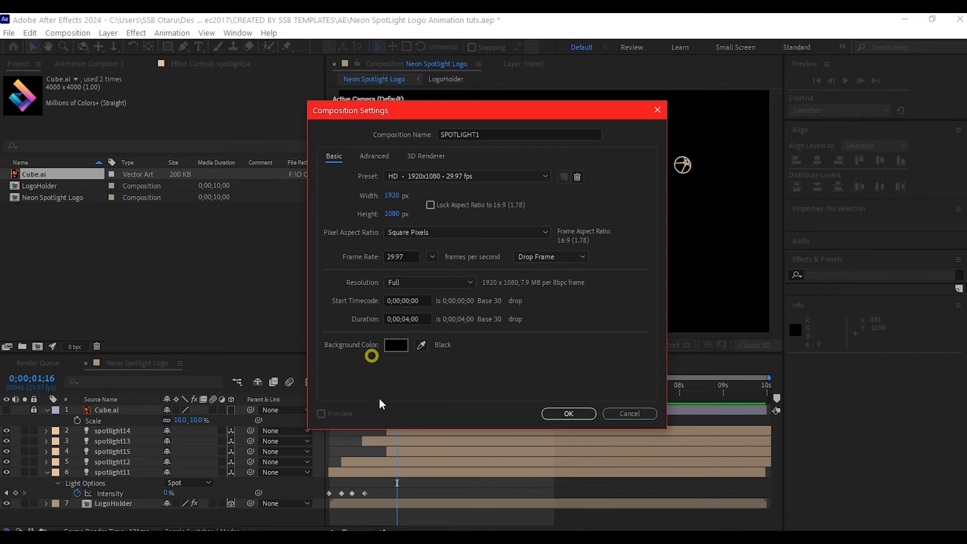
{"action": "left_click", "coordinate": [567, 413]}
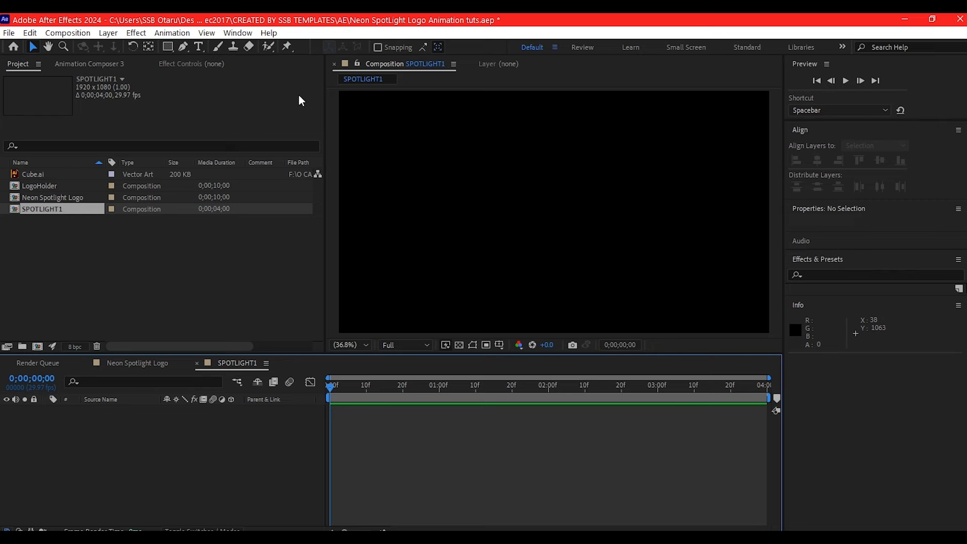
Draw an ellipse shape in the SPOTLIGHT1 composition with the Ellipse tool
{"action": "left_click", "coordinate": [168, 46]}
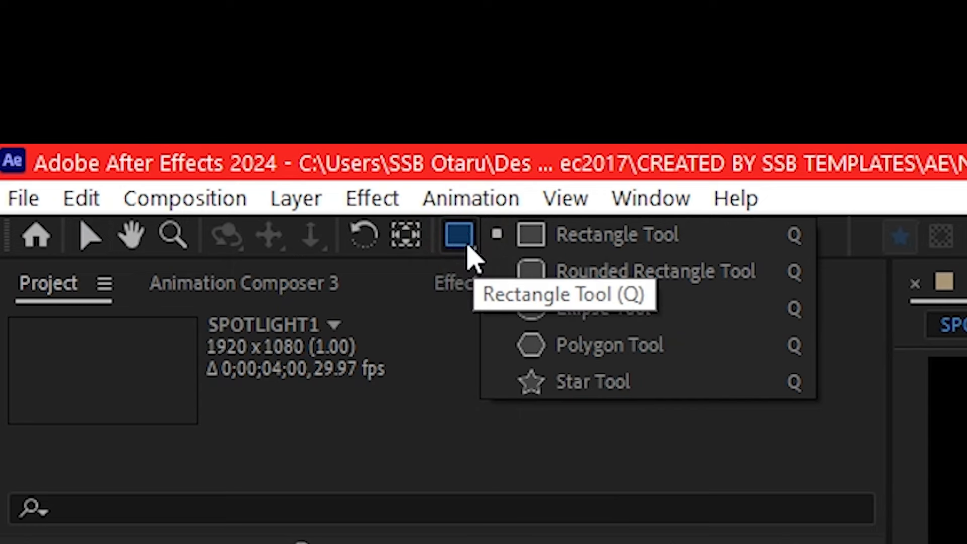
{"action": "left_click", "coordinate": [457, 233]}
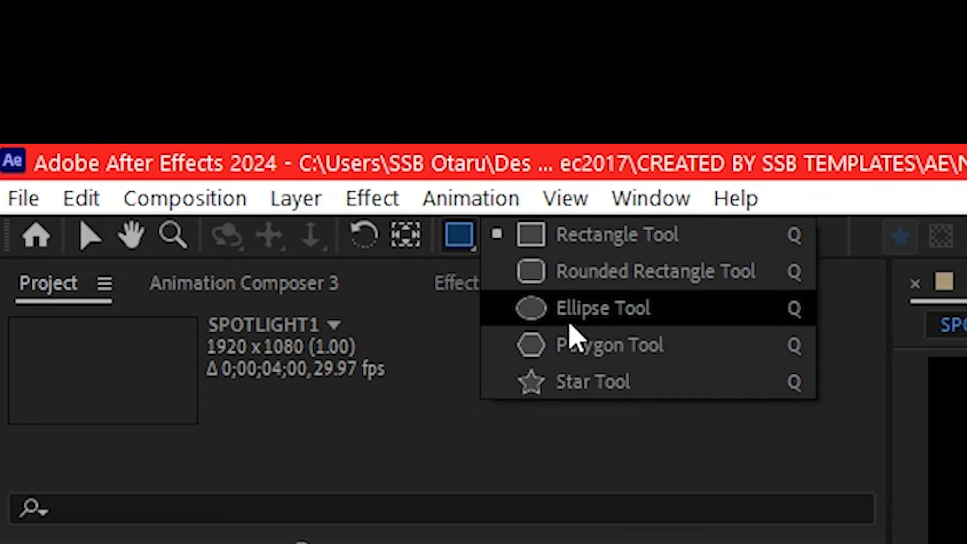
{"action": "left_click", "coordinate": [589, 305]}
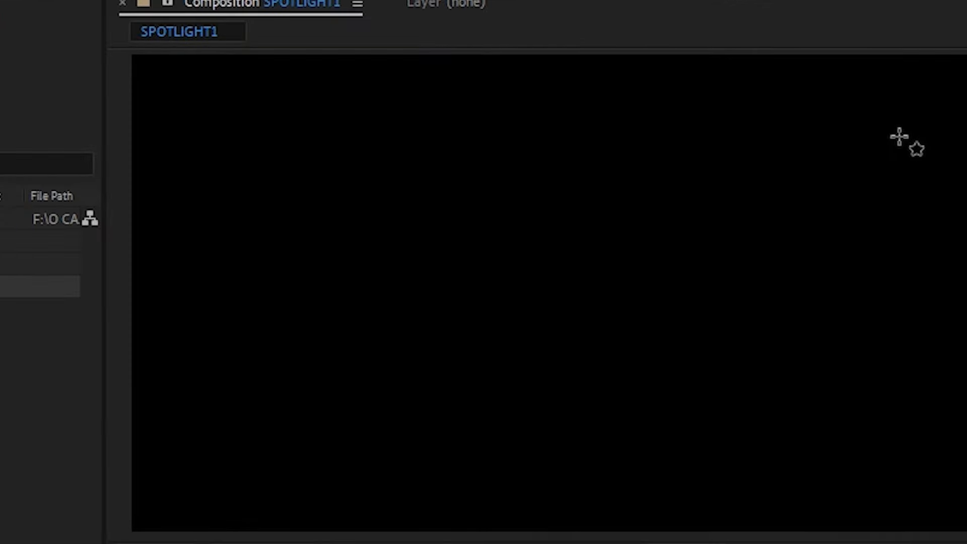
{"action": "left_click_drag", "start_coordinate": [884, 110], "coordinate": [937, 194]}
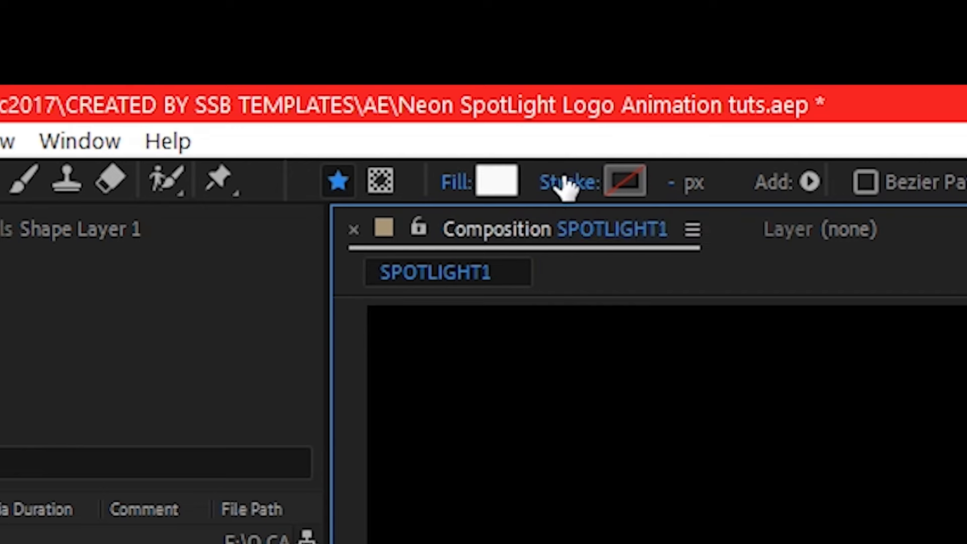
Center the white ellipse layer's anchor point on the shape with the Pan Behind tool
{"action": "left_click", "coordinate": [493, 184]}
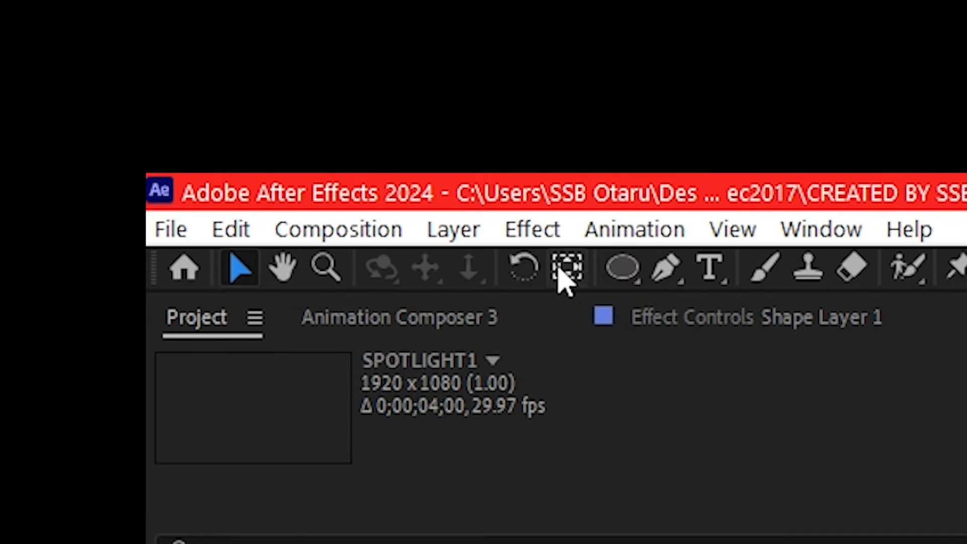
{"action": "left_click", "coordinate": [560, 269]}
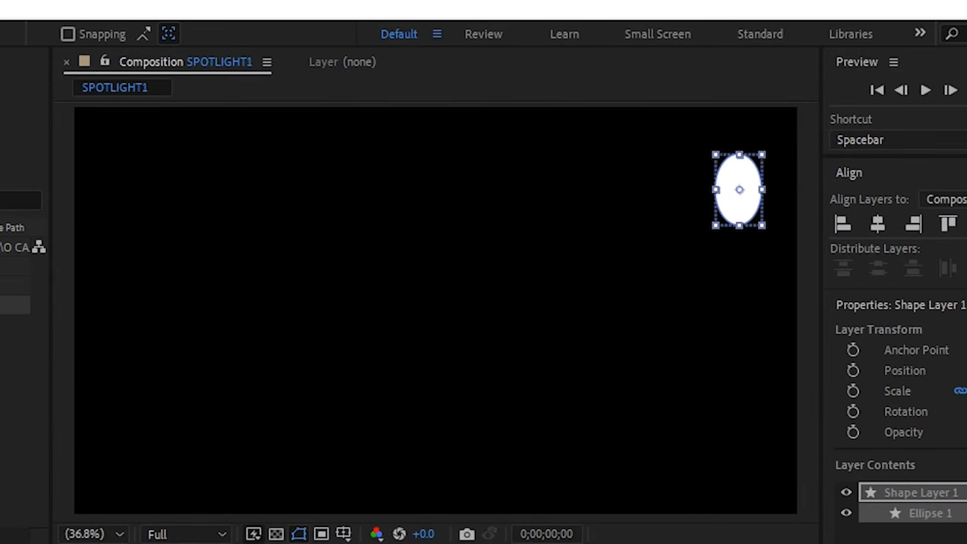
{"action": "left_click", "coordinate": [739, 190]}
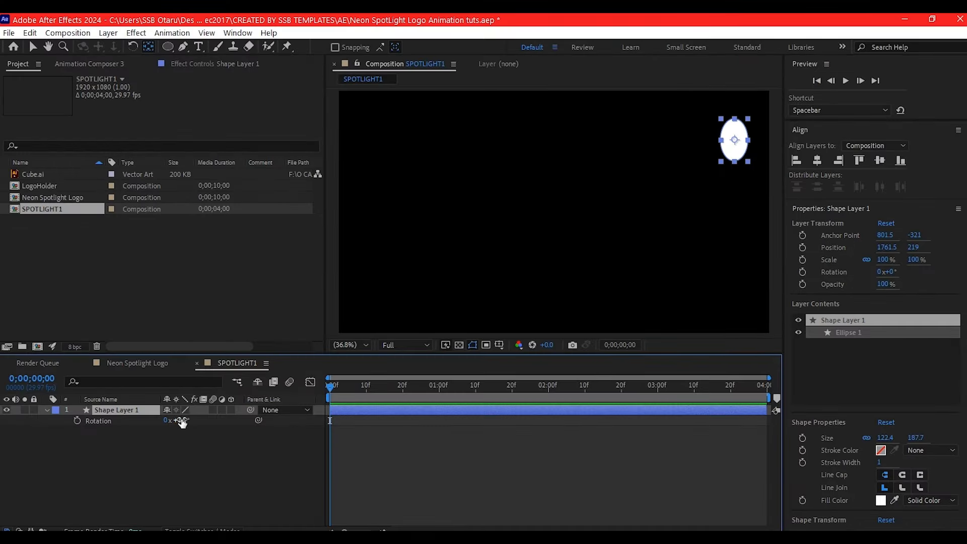
Rotate the ellipse layer to -31° and move it up to about position 1756, 178.2
{"action": "left_click_drag", "start_coordinate": [181, 419], "coordinate": [166, 421]}
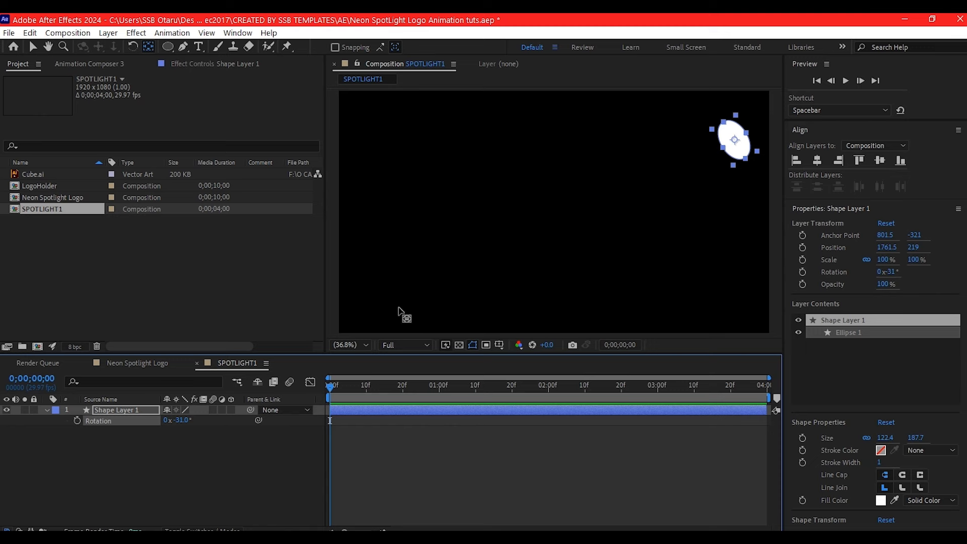
{"action": "key", "text": "v"}
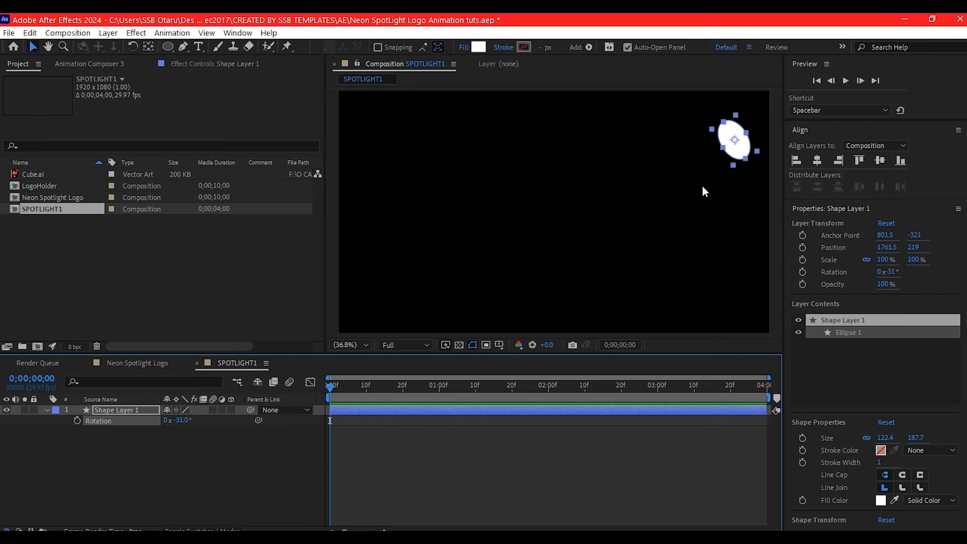
{"action": "left_click_drag", "start_coordinate": [735, 145], "coordinate": [732, 126]}
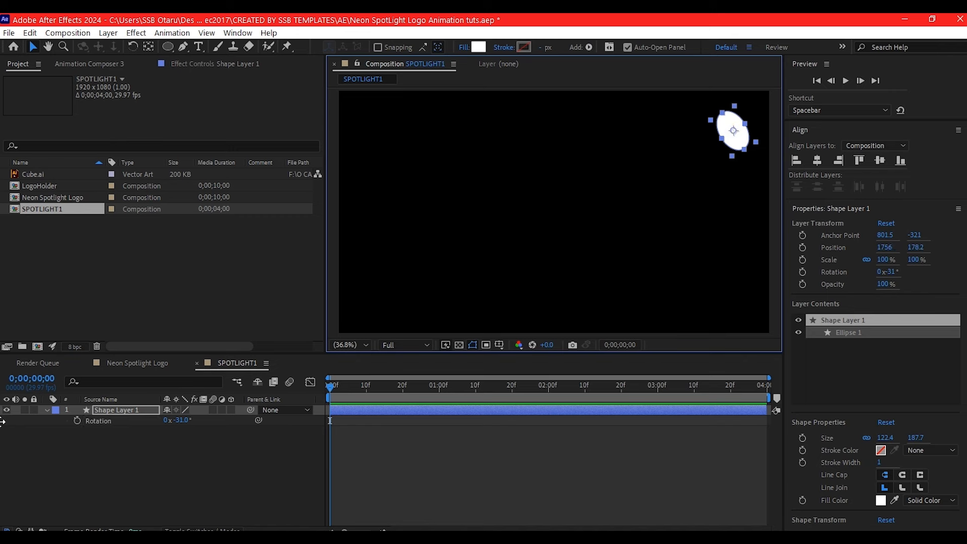
Scale the ellipse layer down to 47%
{"action": "left_click", "coordinate": [110, 408]}
{"action": "key", "text": "s"}
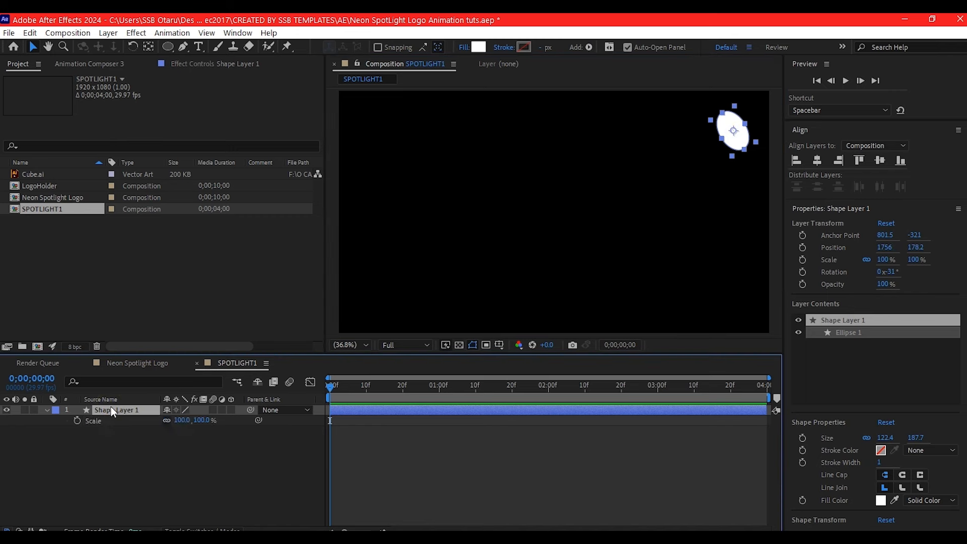
{"action": "left_click_drag", "start_coordinate": [177, 420], "coordinate": [154, 424]}
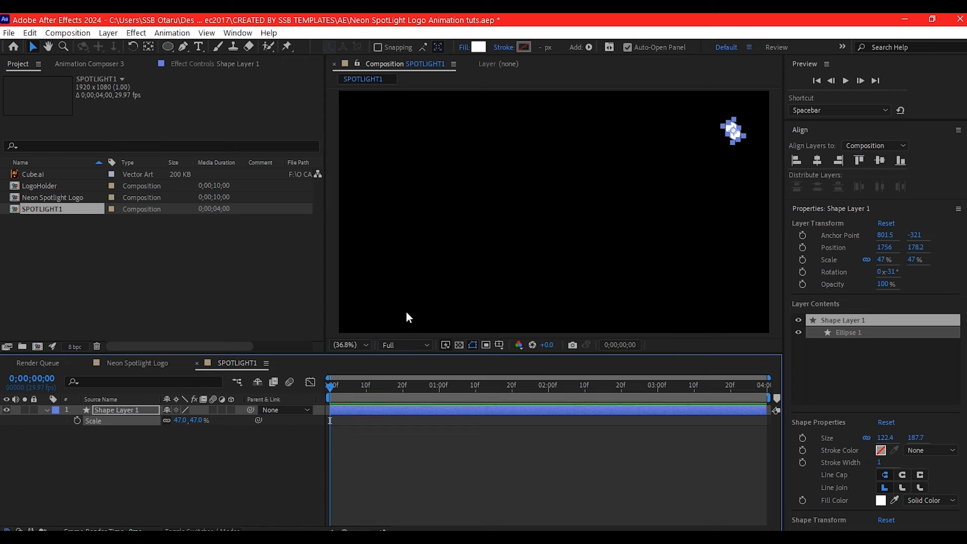
Rename the ellipse's shape layer to lighthsource
{"action": "left_click", "coordinate": [121, 410]}
{"action": "key", "text": "Return"}
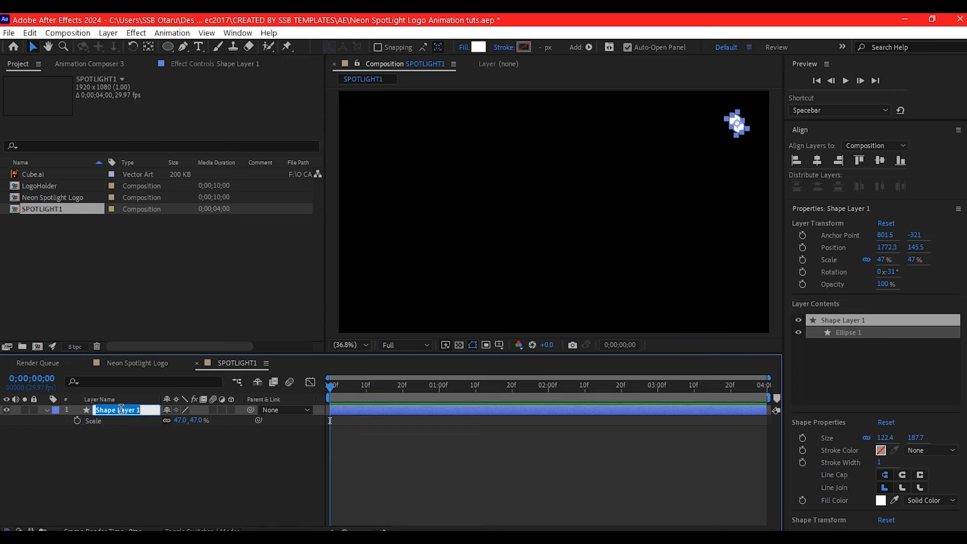
{"action": "type", "text": "lighthsource"}
{"action": "key", "text": "Return"}
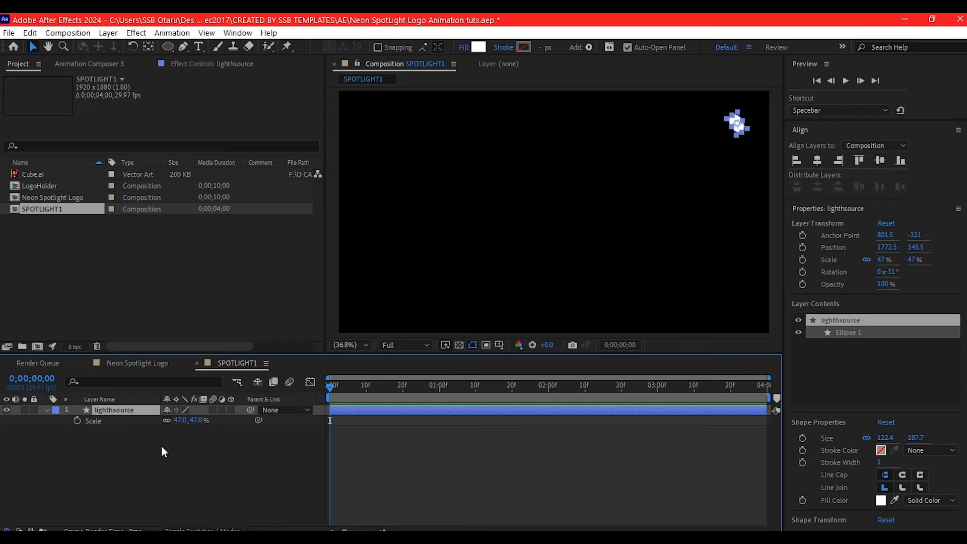
Create a white (FFFFFF) solid layer named RAY1 at the composition size of 1920x1080
{"action": "right_click", "coordinate": [179, 446]}
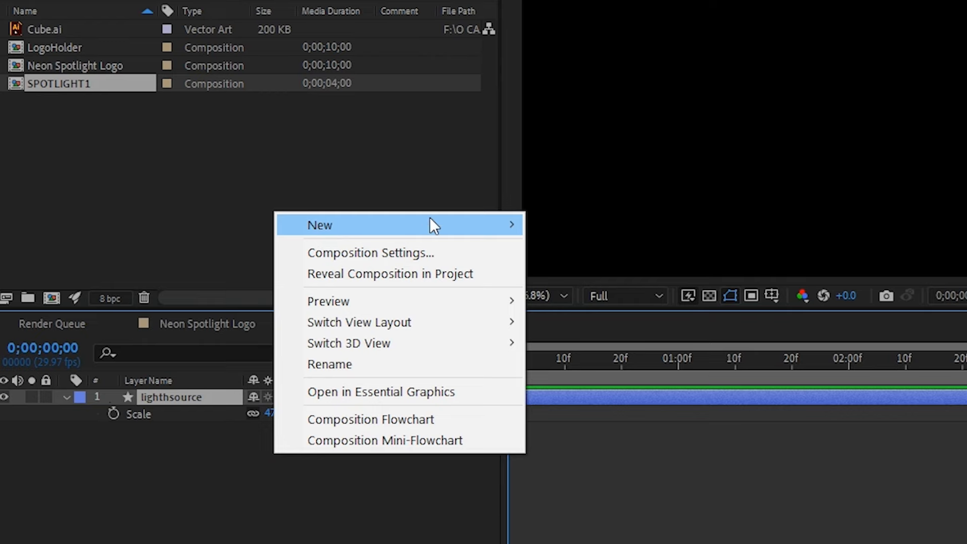
{"action": "mouse_move", "coordinate": [481, 227]}
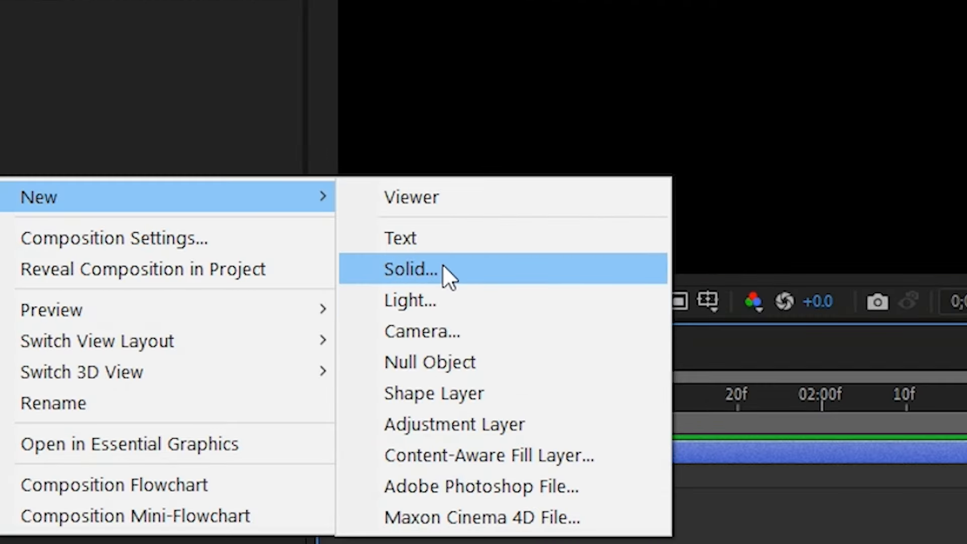
{"action": "left_click", "coordinate": [443, 264]}
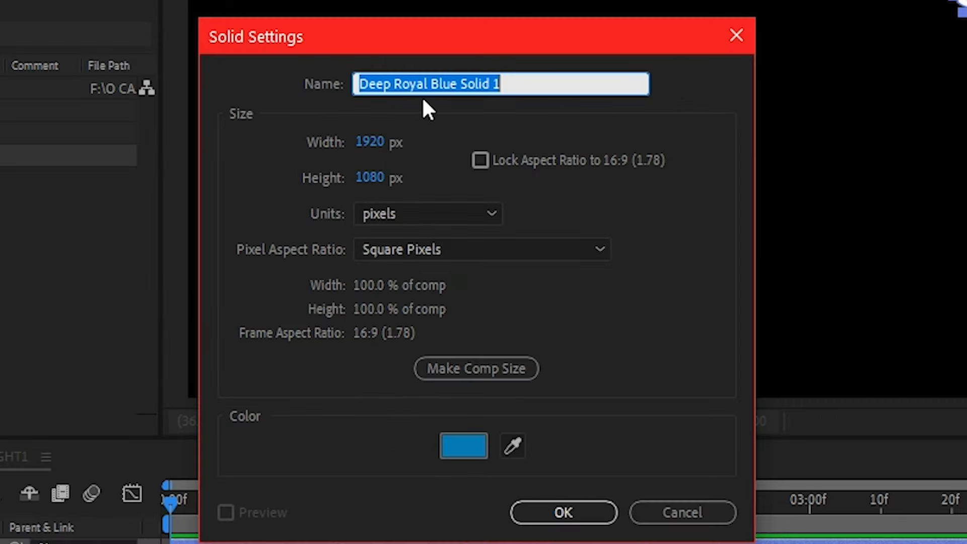
{"action": "type", "text": "RAY"}
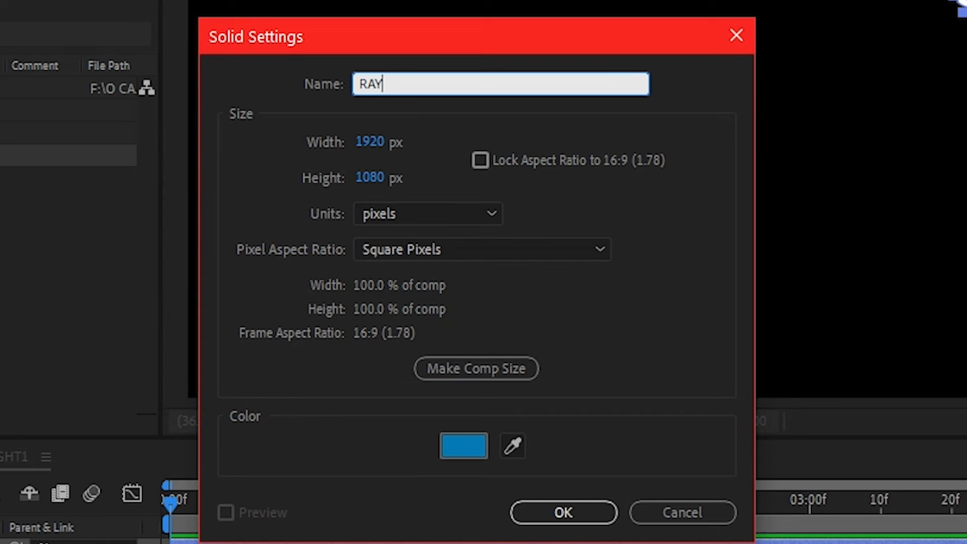
{"action": "type", "text": "1"}
{"action": "left_click", "coordinate": [488, 371]}
{"action": "left_click", "coordinate": [466, 445]}
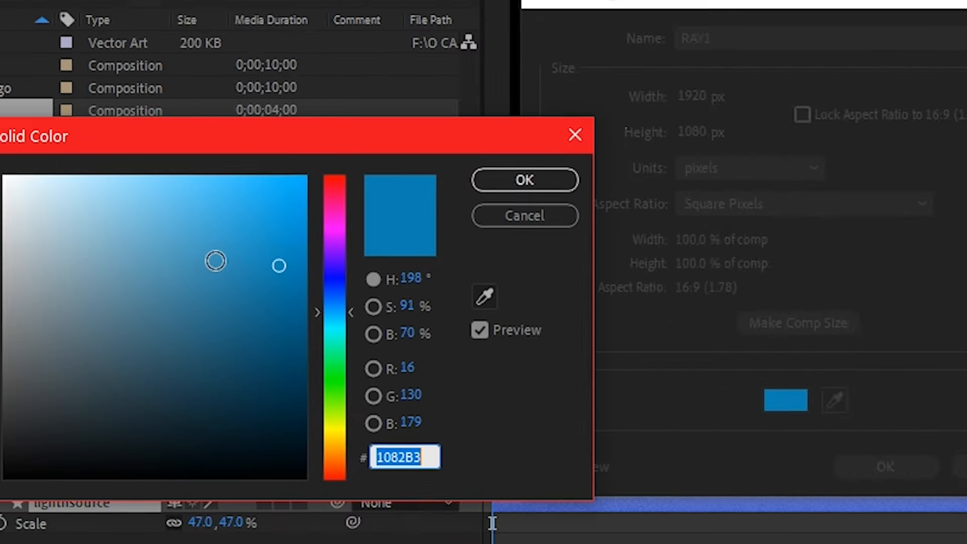
{"action": "type", "text": "FFFFFF"}
{"action": "left_click", "coordinate": [699, 160]}
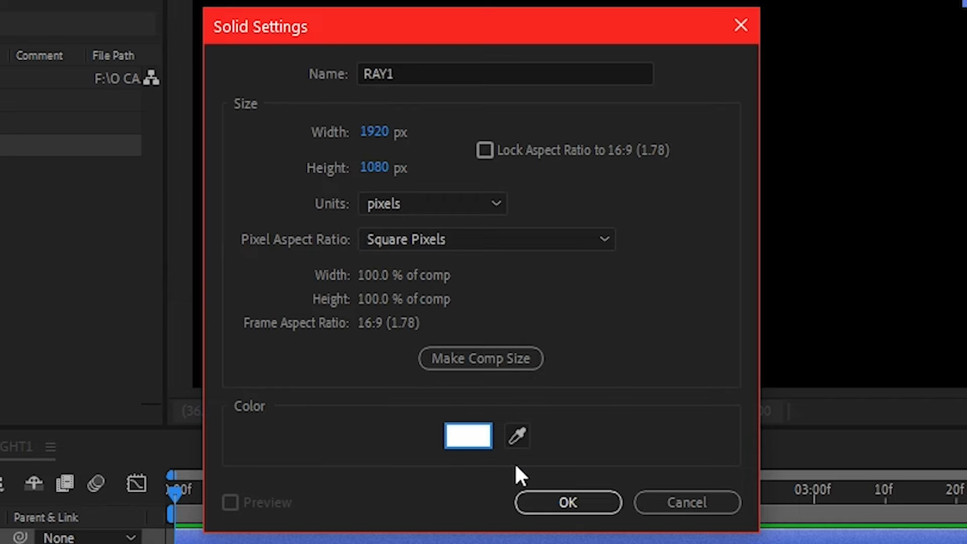
{"action": "left_click", "coordinate": [576, 501]}
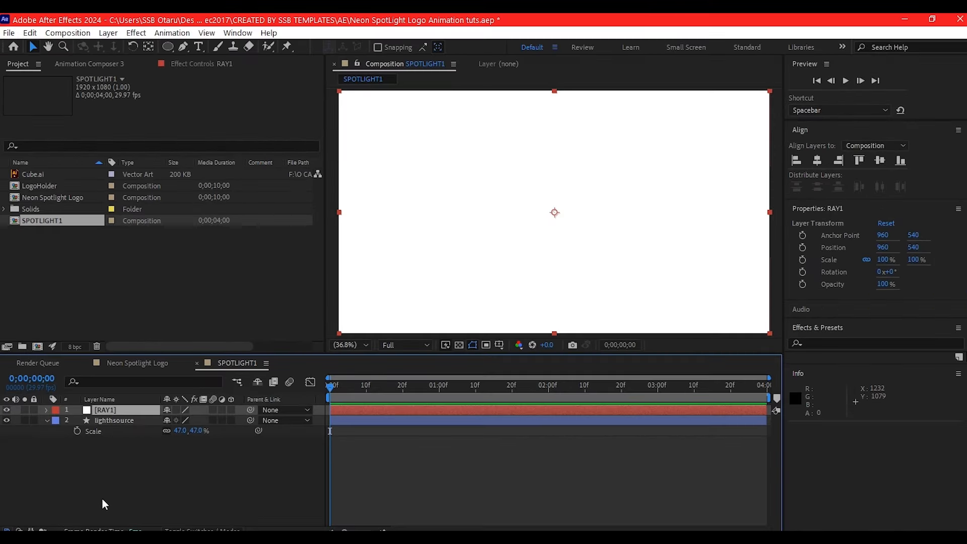
Lower RAY1's opacity to 48% and mask it with the Pen tool into a thin diagonal beam running down-left from the ellipse
{"action": "key", "text": "t"}
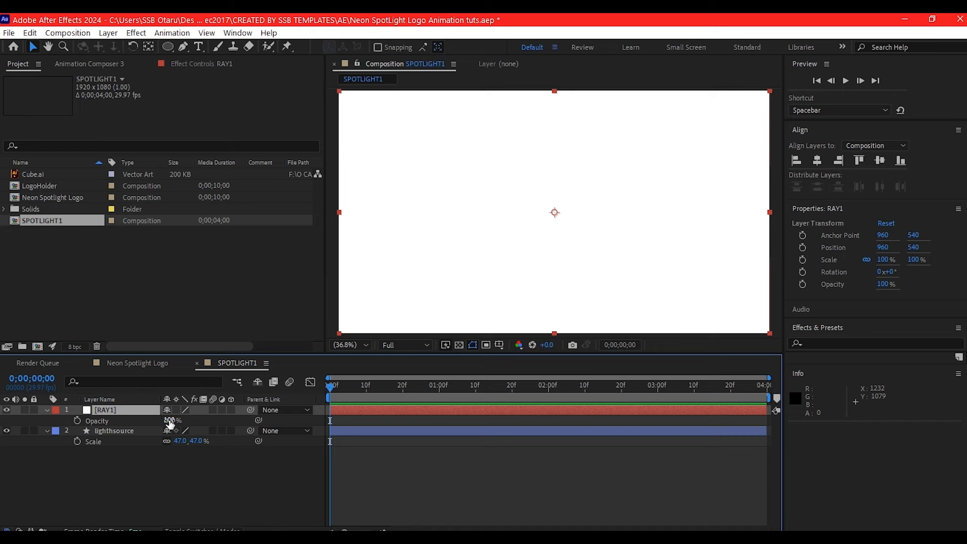
{"action": "left_click_drag", "start_coordinate": [169, 423], "coordinate": [142, 425]}
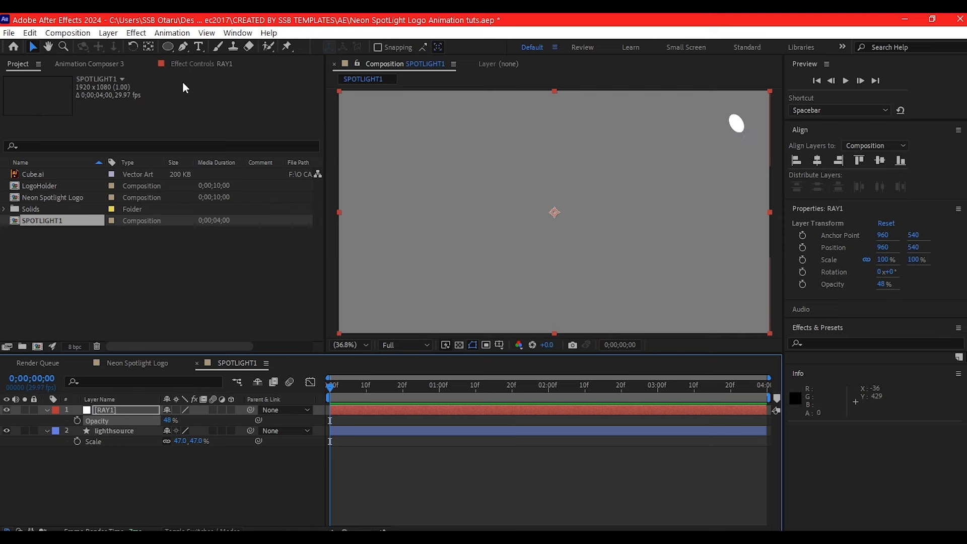
{"action": "left_click", "coordinate": [183, 47]}
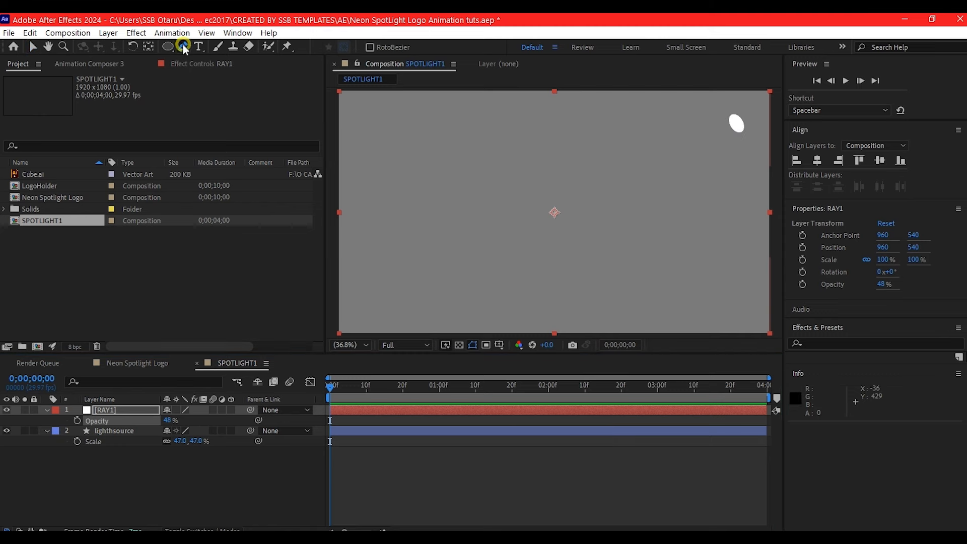
{"action": "left_click", "coordinate": [731, 118]}
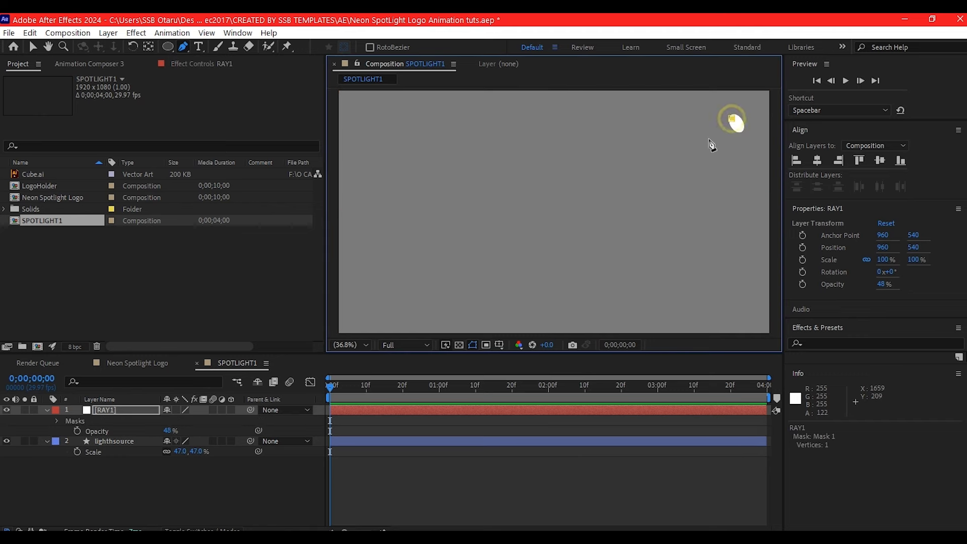
{"action": "left_click", "coordinate": [458, 241]}
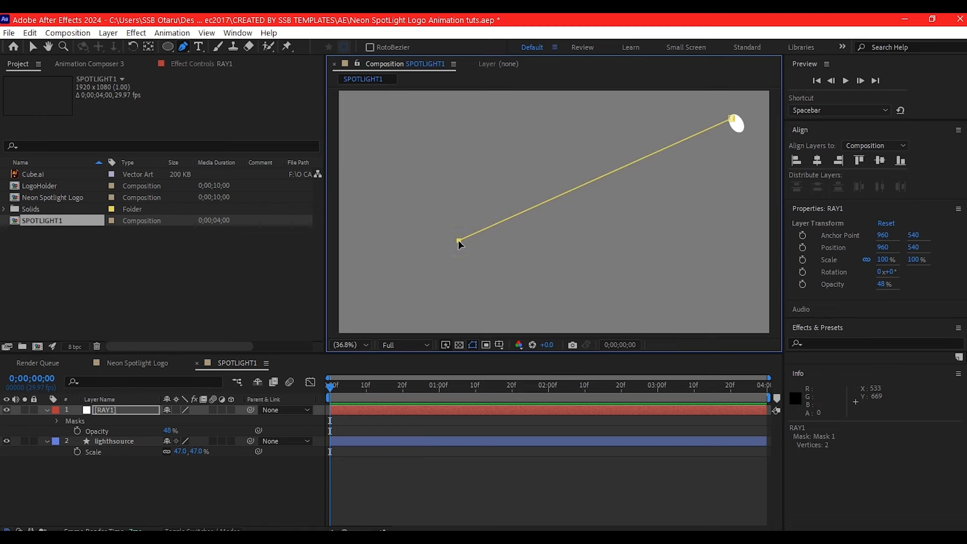
{"action": "left_click_drag", "start_coordinate": [458, 241], "coordinate": [459, 249]}
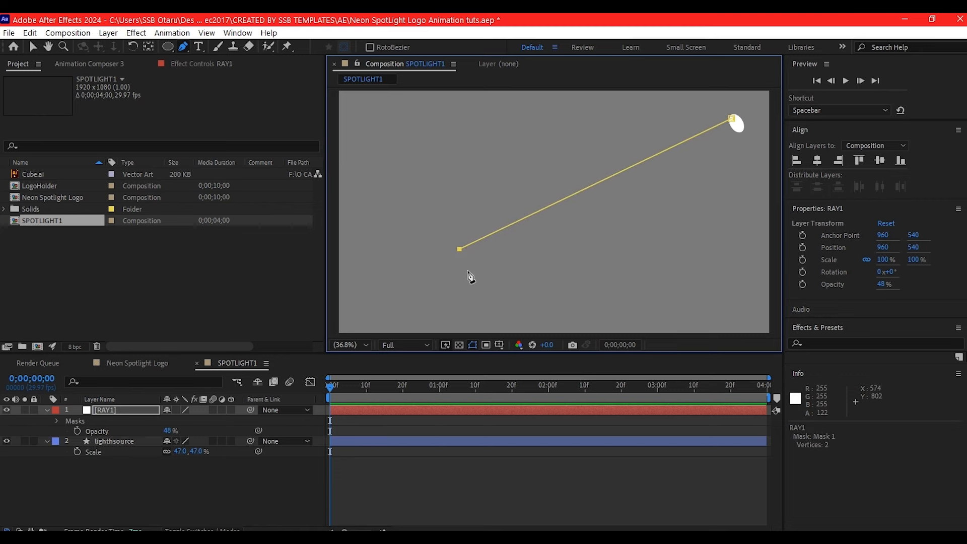
{"action": "left_click", "coordinate": [467, 269]}
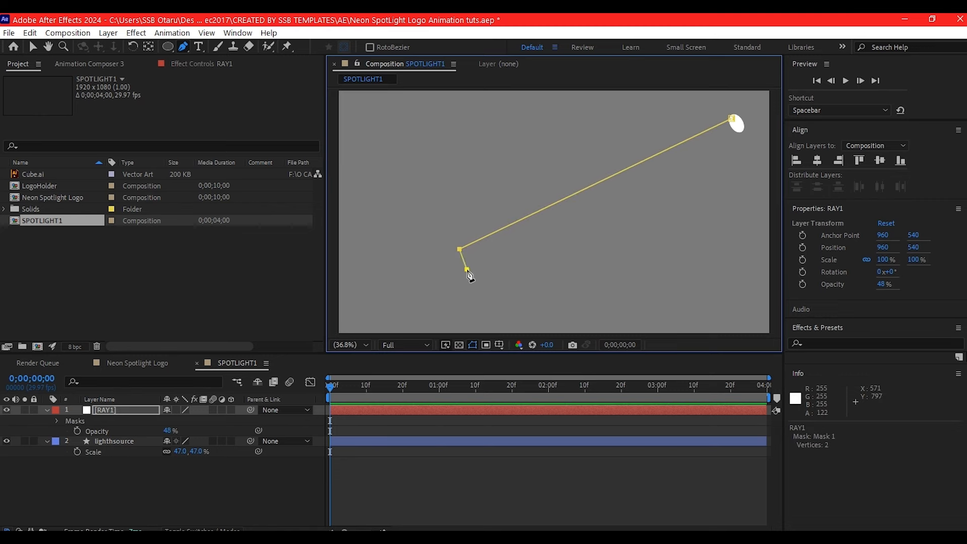
{"action": "left_click", "coordinate": [739, 130]}
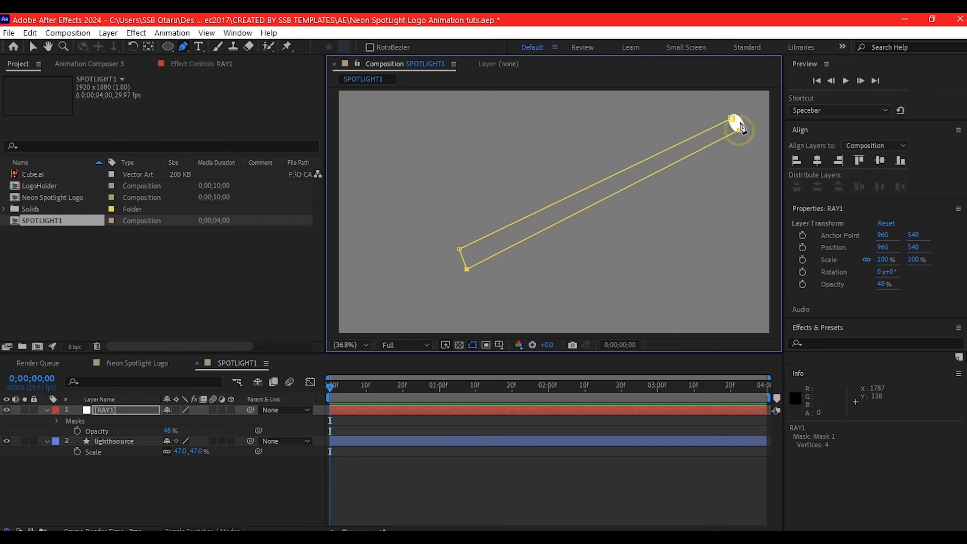
{"action": "left_click", "coordinate": [736, 123]}
{"action": "left_click", "coordinate": [733, 119]}
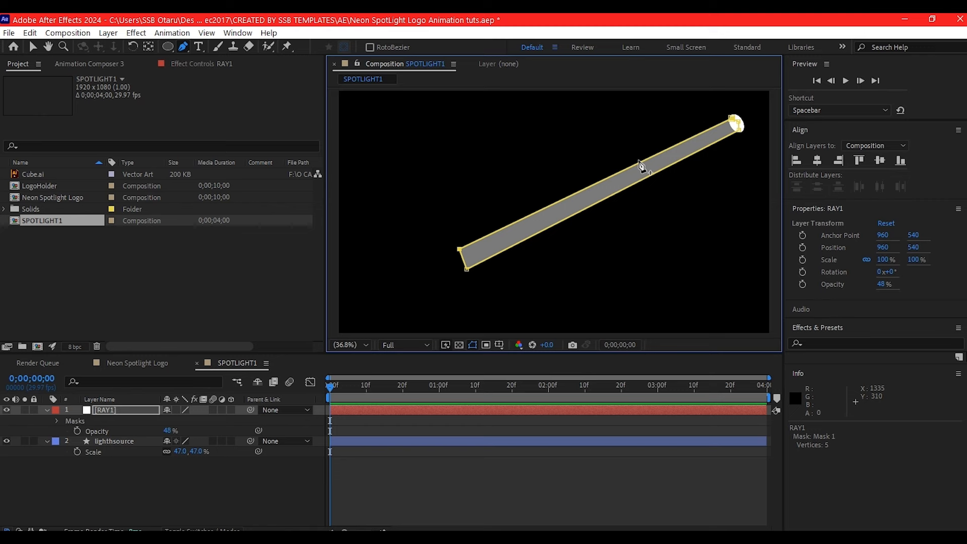
{"action": "key", "text": "v"}
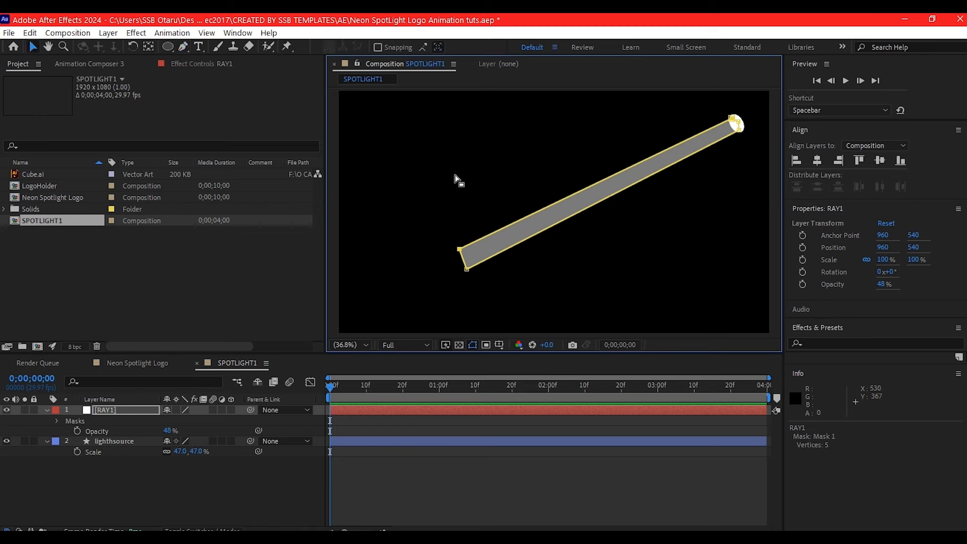
Hide the mask outlines in the viewer and set the RAY1 mask's feather to 26 pixels
{"action": "left_click", "coordinate": [473, 345]}
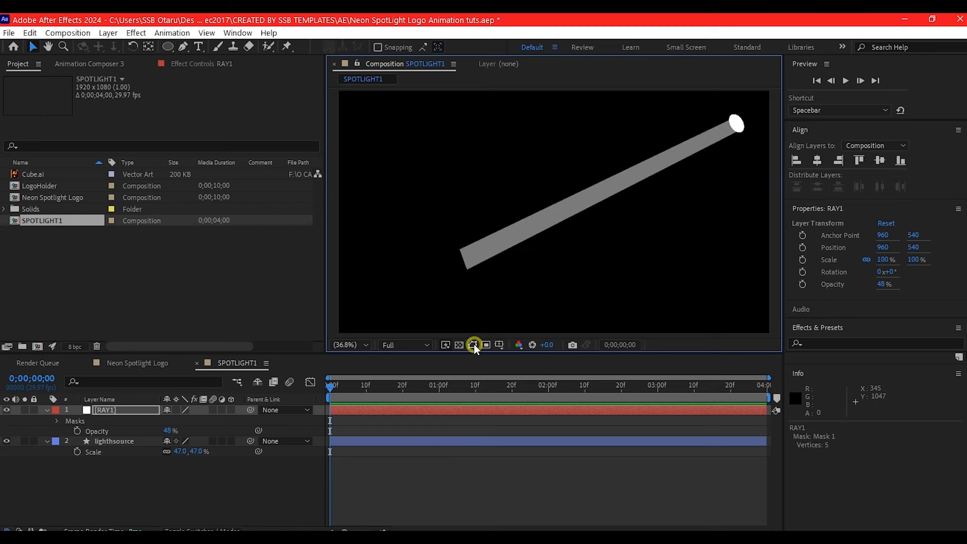
{"action": "left_click", "coordinate": [121, 409]}
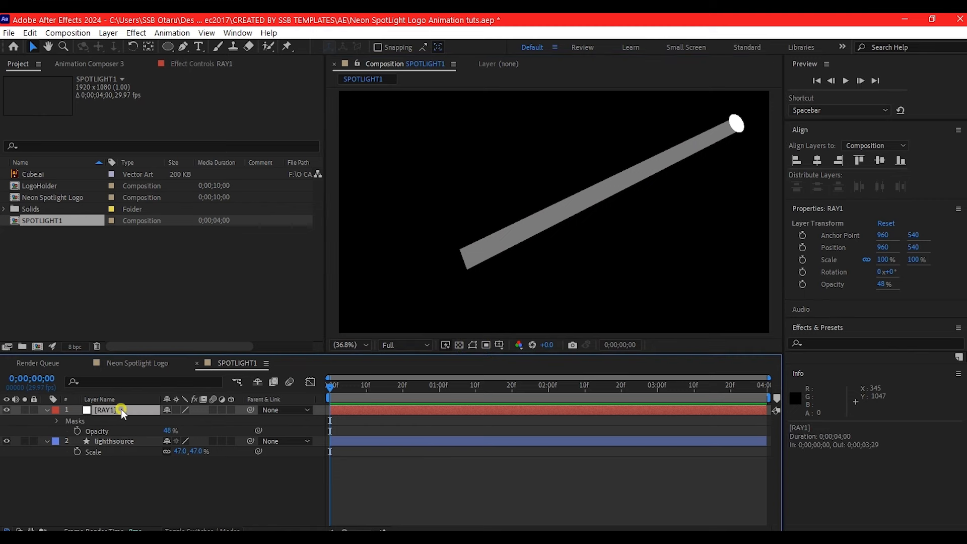
{"action": "key", "text": "u"}
{"action": "key", "text": "m"}
{"action": "key", "text": "m"}
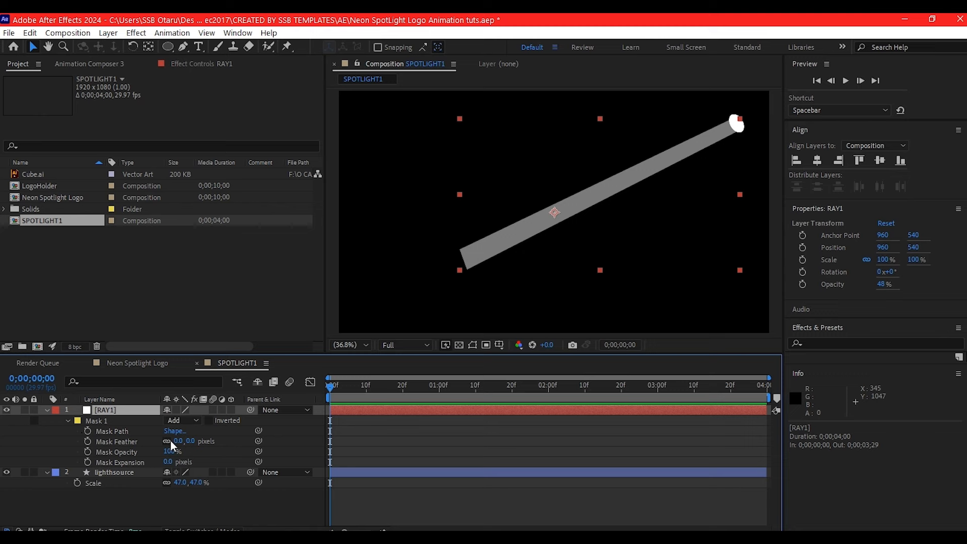
{"action": "left_click_drag", "start_coordinate": [176, 442], "coordinate": [189, 440]}
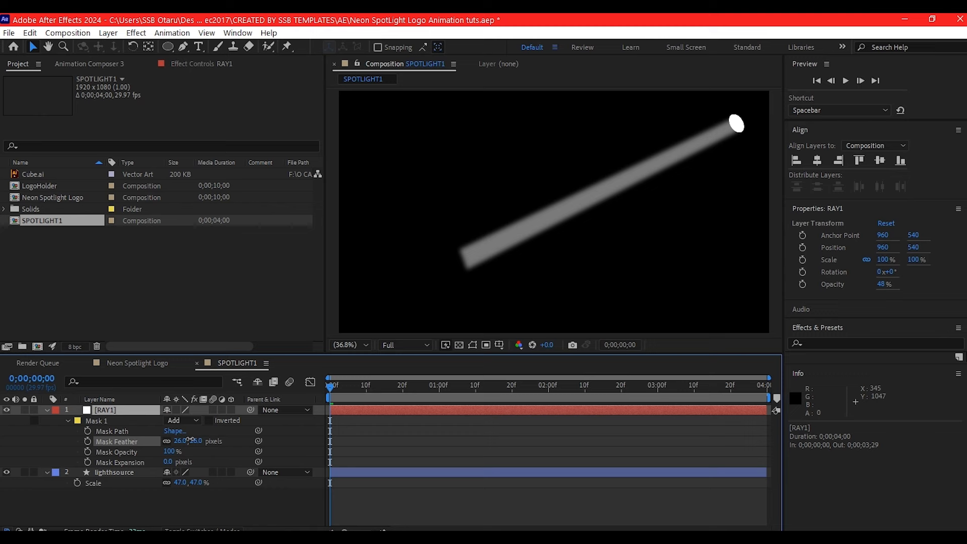
{"action": "left_click_drag", "start_coordinate": [190, 440], "coordinate": [190, 440]}
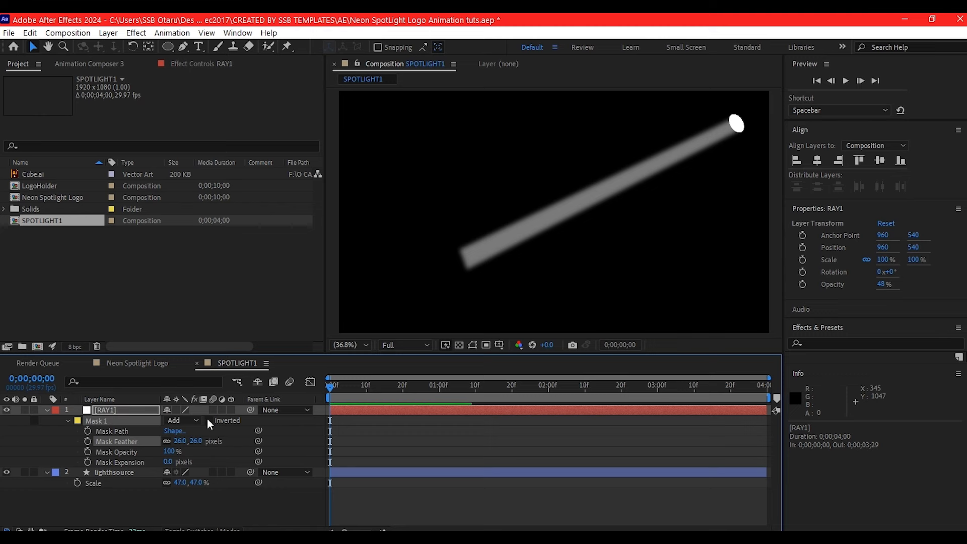
Set the RAY1 layer's opacity to 36%
{"action": "left_click", "coordinate": [119, 408]}
{"action": "key", "text": "t"}
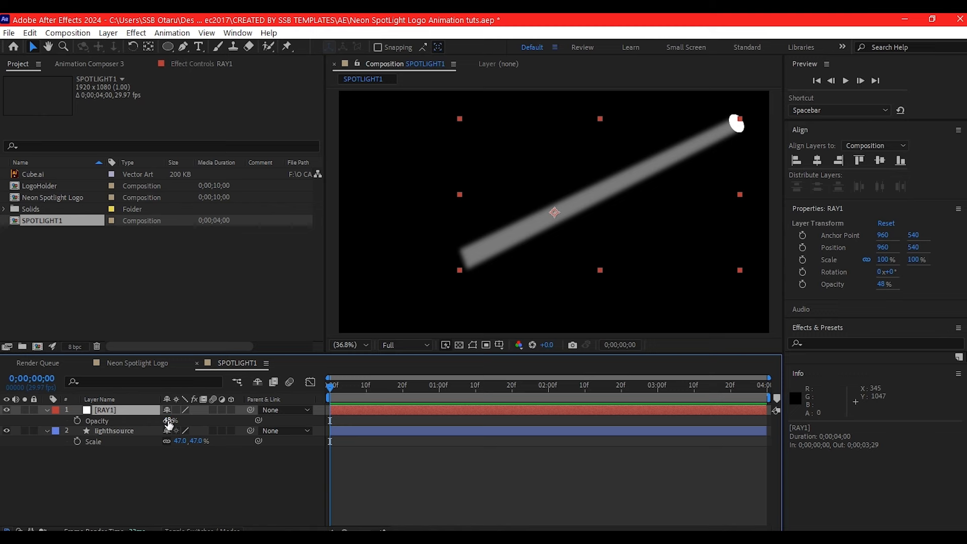
{"action": "left_click_drag", "start_coordinate": [167, 421], "coordinate": [162, 422]}
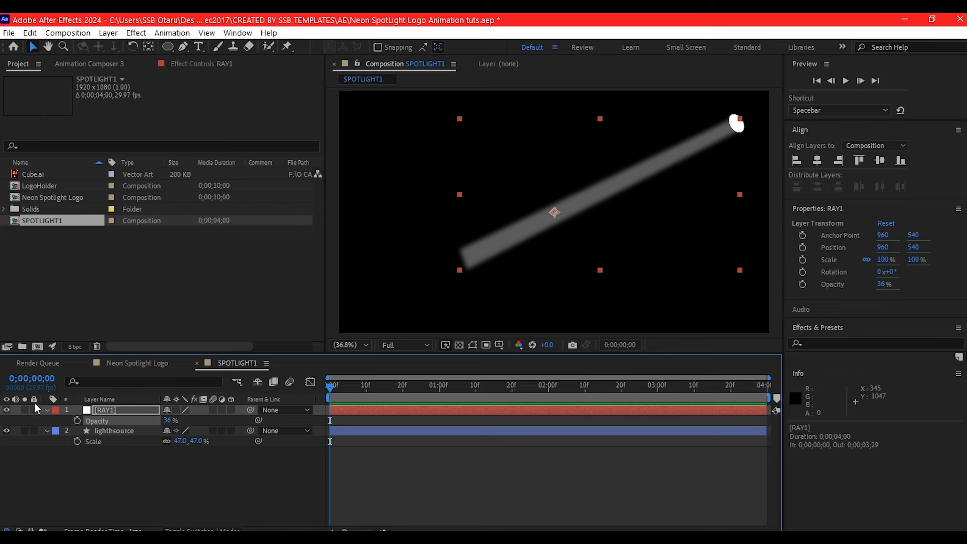
{"action": "left_click", "coordinate": [105, 411]}
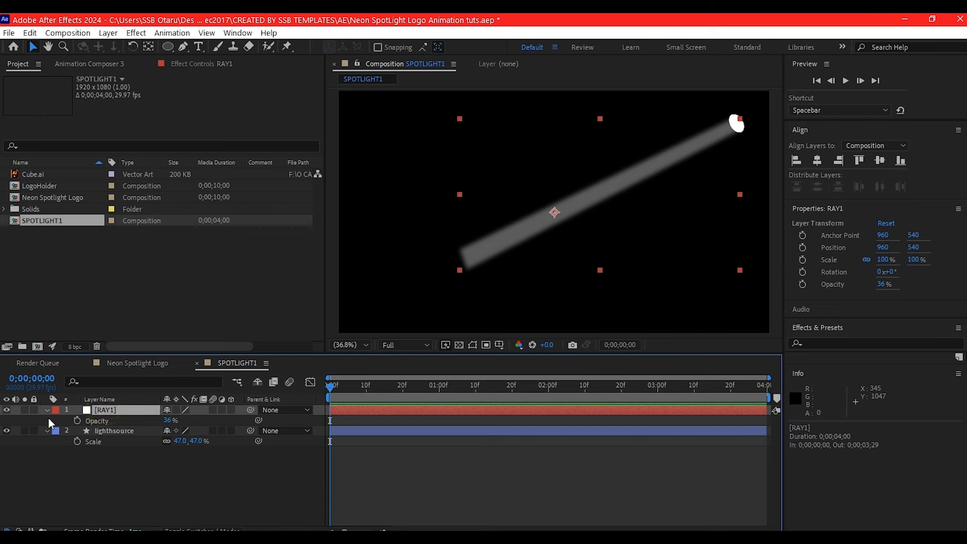
Duplicate the RAY1 layer and delete the mask from the lower copy
{"action": "left_click", "coordinate": [47, 409]}
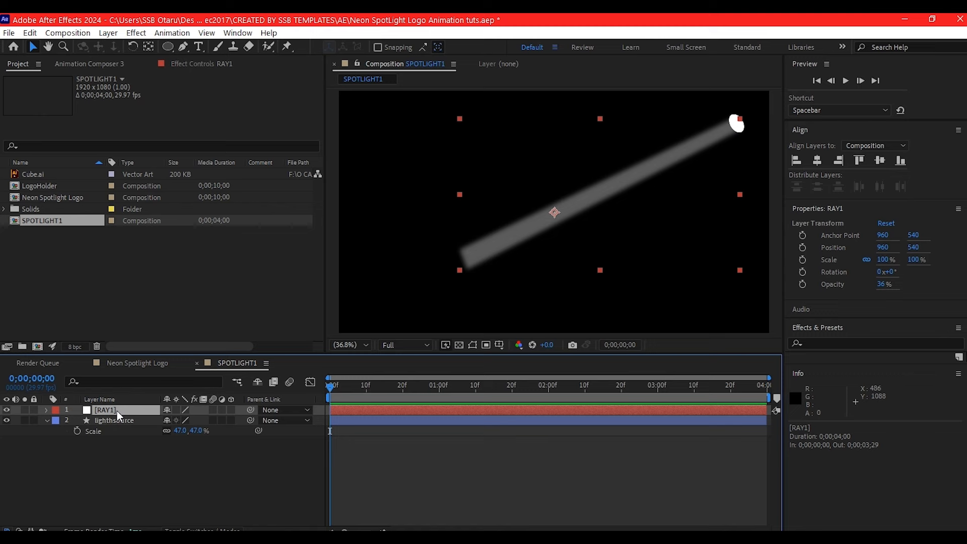
{"action": "key", "text": "ctrl+d"}
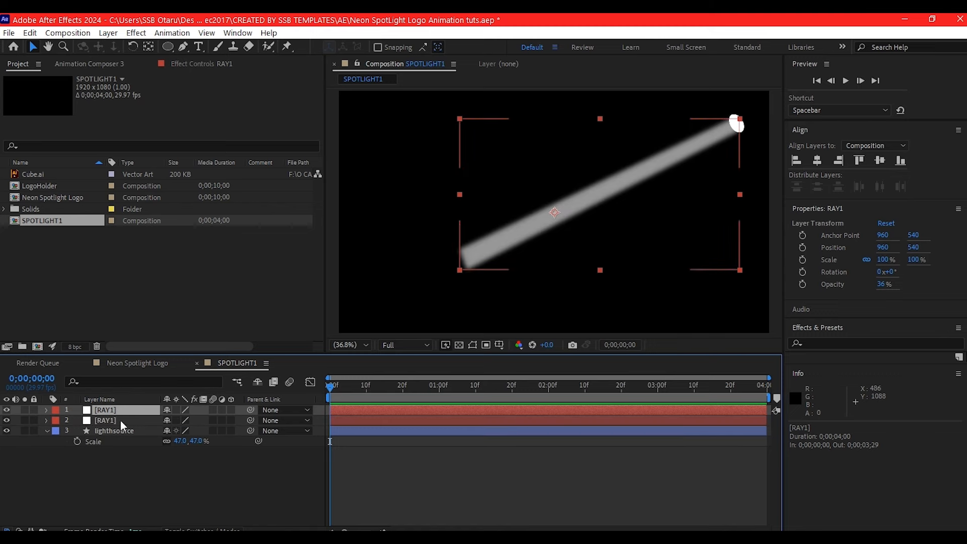
{"action": "left_click", "coordinate": [121, 421]}
{"action": "key", "text": "m"}
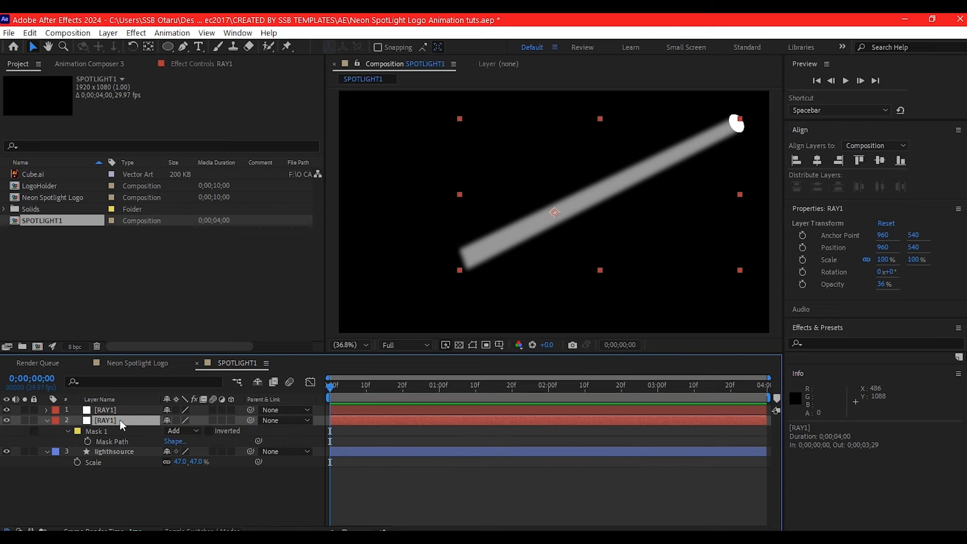
{"action": "left_click", "coordinate": [100, 433]}
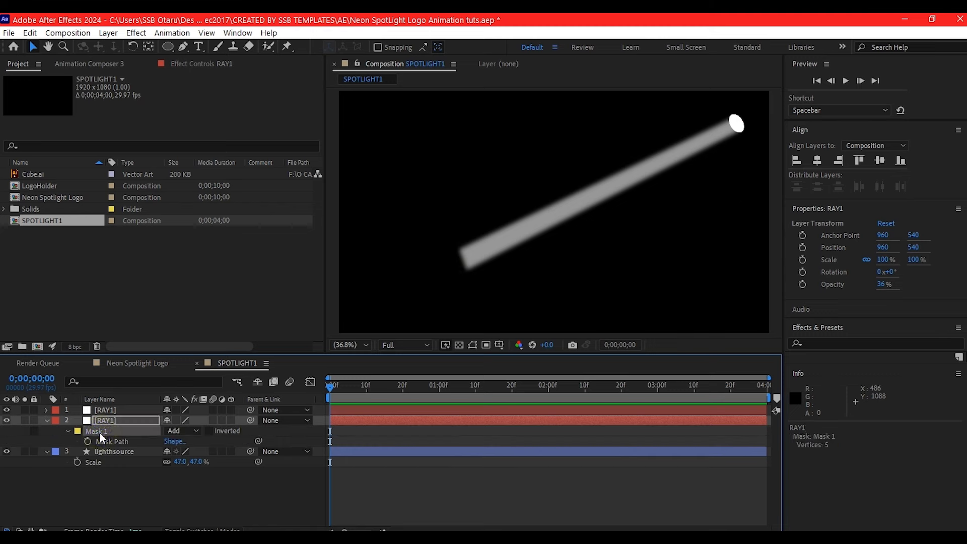
{"action": "key", "text": "Delete"}
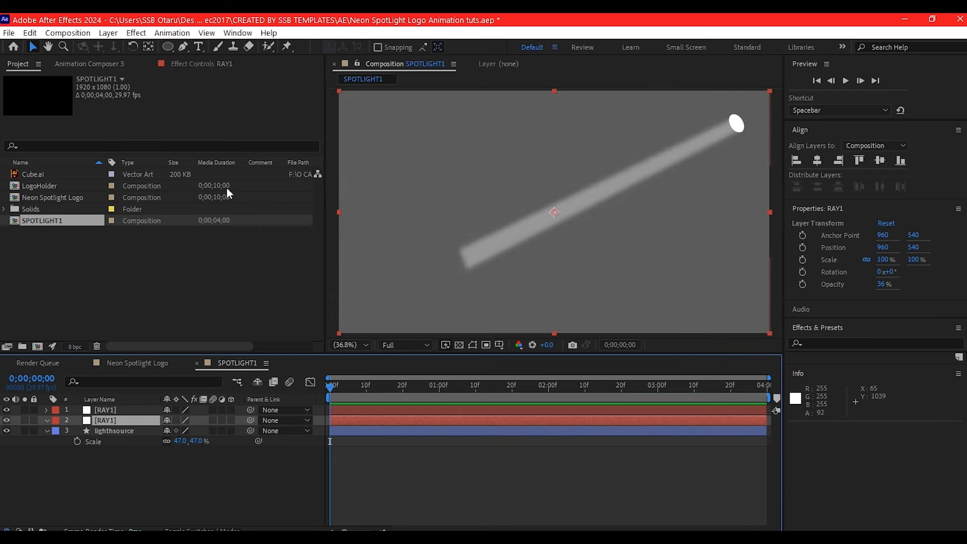
Mask the lower RAY1 layer with the Pen tool into a wide triangular beam from the ellipse to beyond the frame's lower-left corner
{"action": "left_click", "coordinate": [184, 46]}
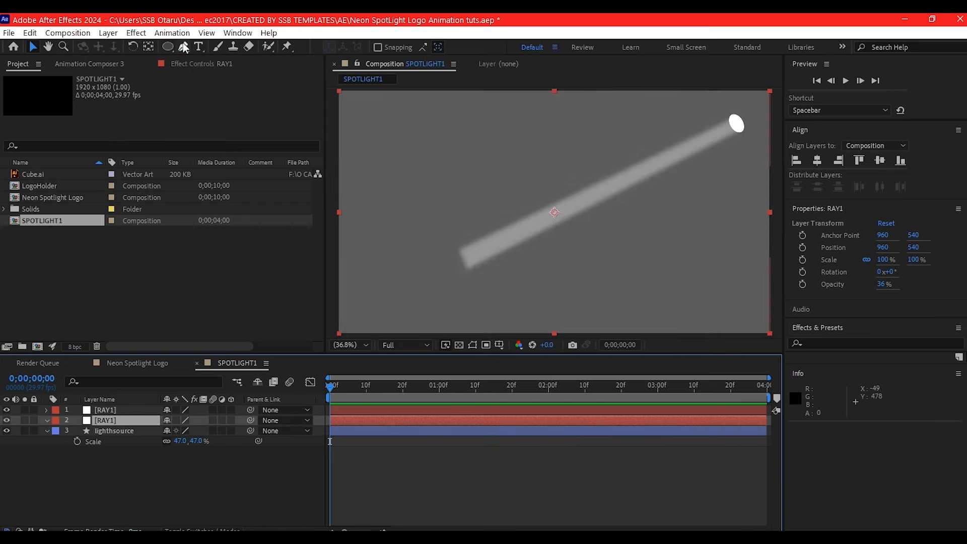
{"action": "left_click", "coordinate": [735, 120]}
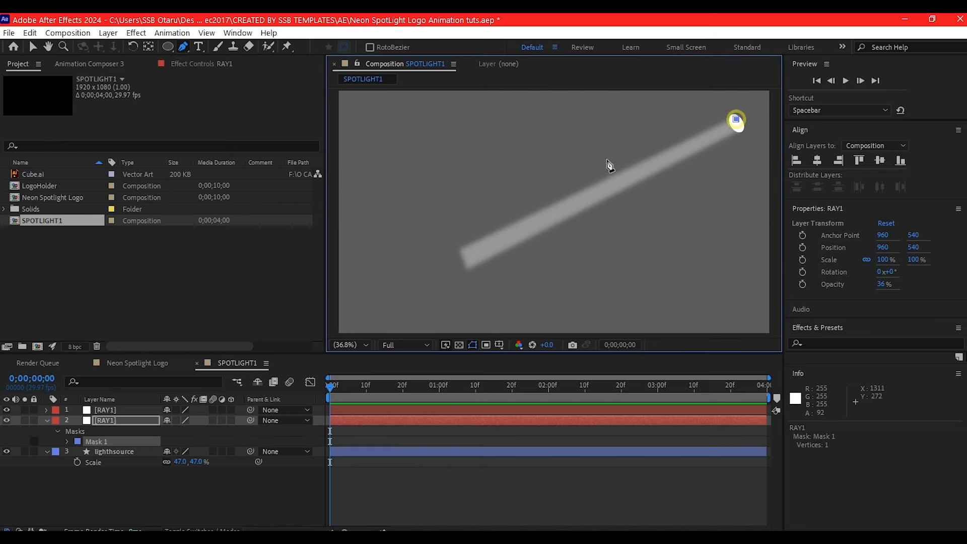
{"action": "key", "text": "comma"}
{"action": "key", "text": "comma"}
{"action": "key", "text": "comma"}
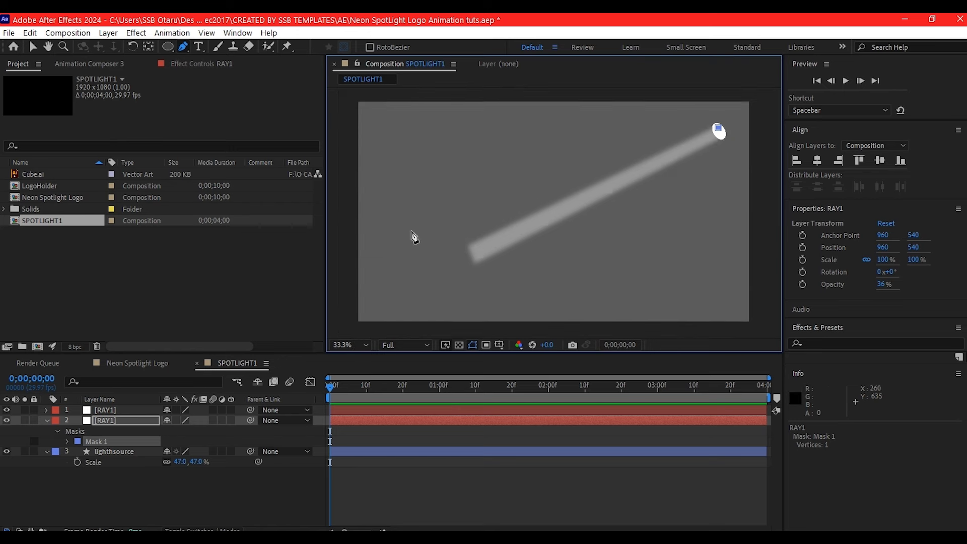
{"action": "left_click", "coordinate": [415, 227]}
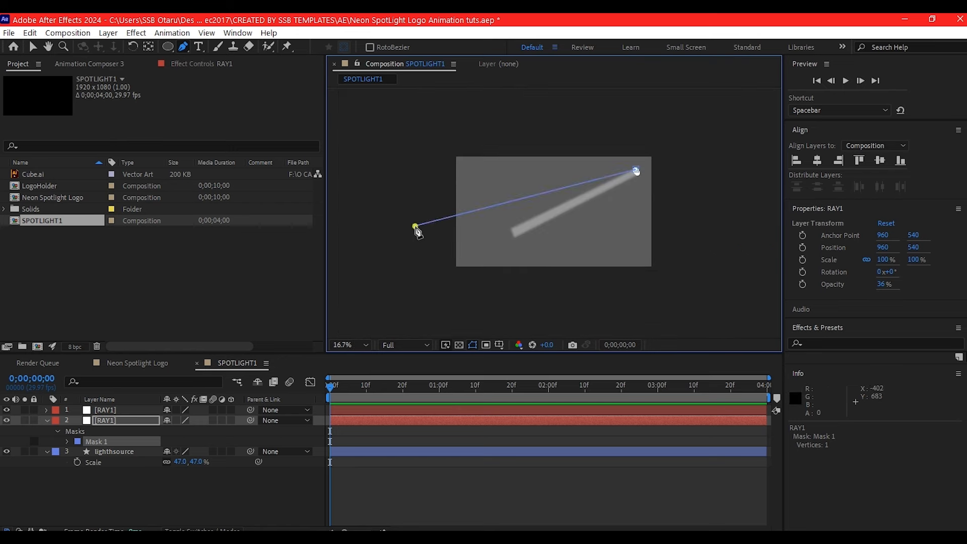
{"action": "left_click", "coordinate": [439, 312]}
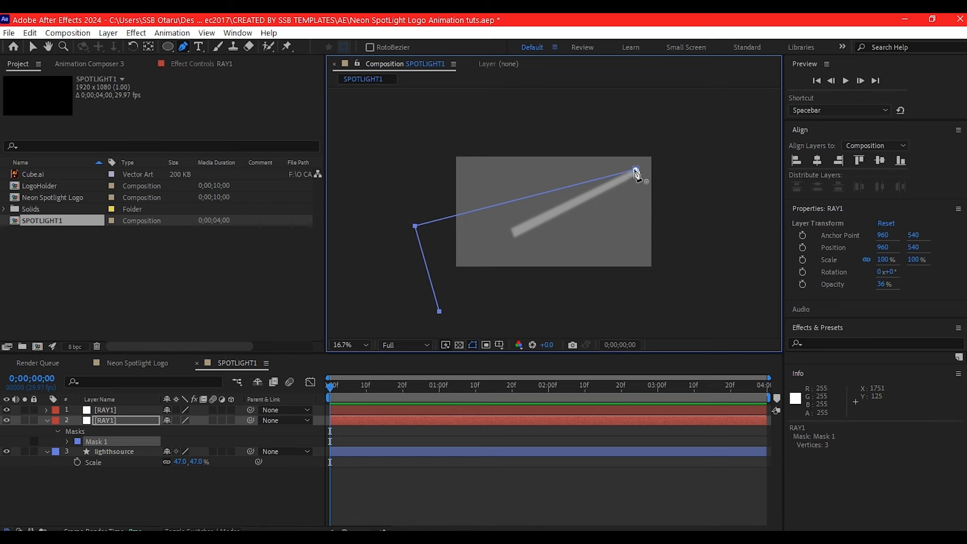
{"action": "left_click", "coordinate": [635, 171]}
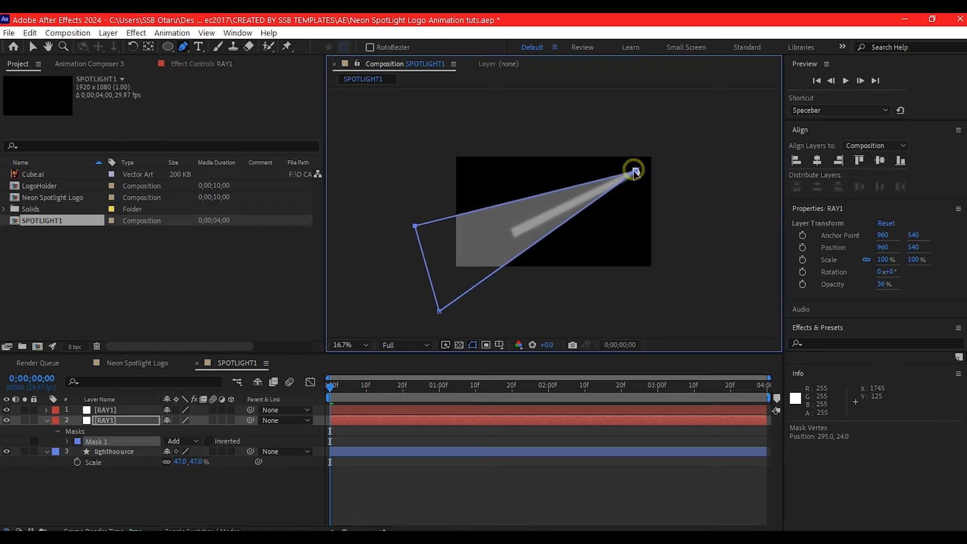
{"action": "left_click_drag", "start_coordinate": [635, 171], "coordinate": [636, 172]}
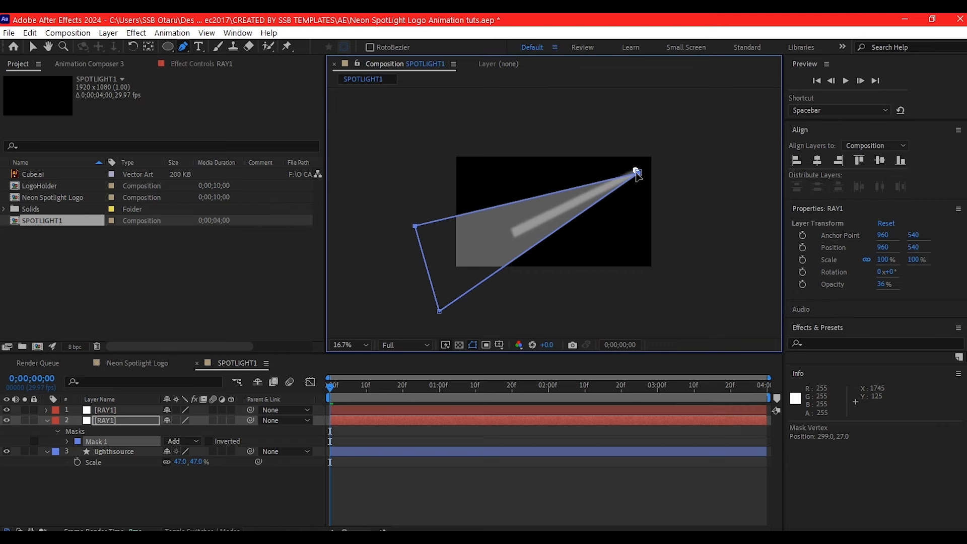
Set the lower RAY1 layer's mask feather to 201 pixels
{"action": "left_click", "coordinate": [105, 421]}
{"action": "key", "text": "m"}
{"action": "key", "text": "m"}
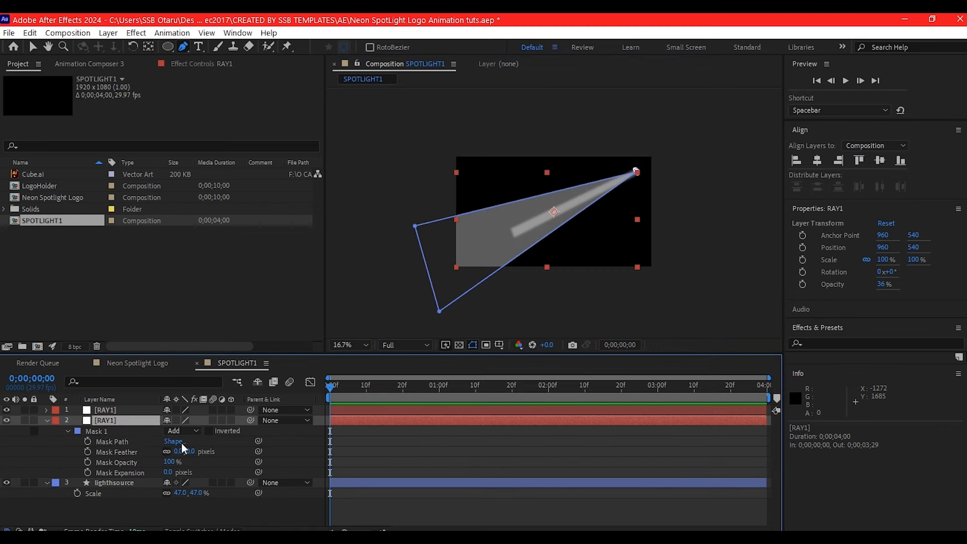
{"action": "scroll", "coordinate": [534, 289], "scroll_direction": "up", "scroll_amount": 3}
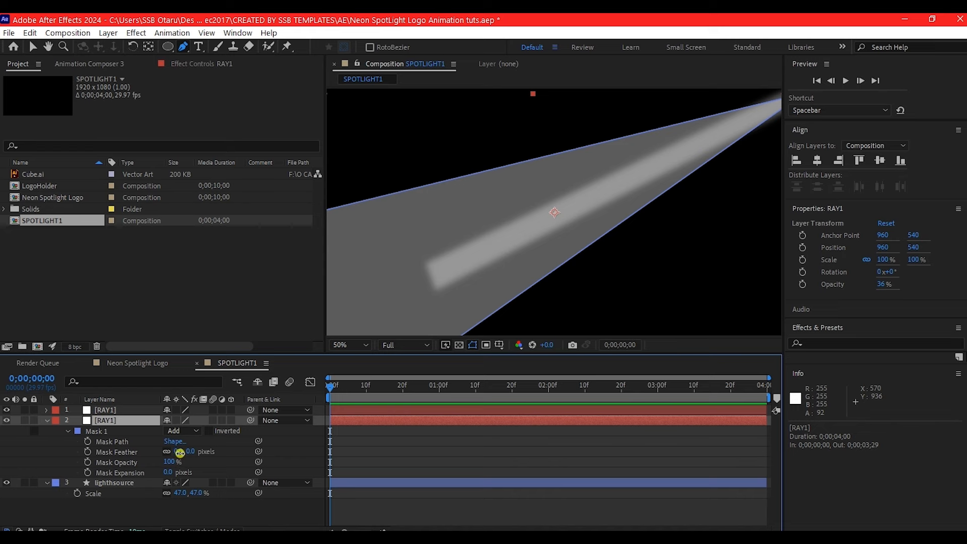
{"action": "left_click_drag", "start_coordinate": [180, 453], "coordinate": [278, 429]}
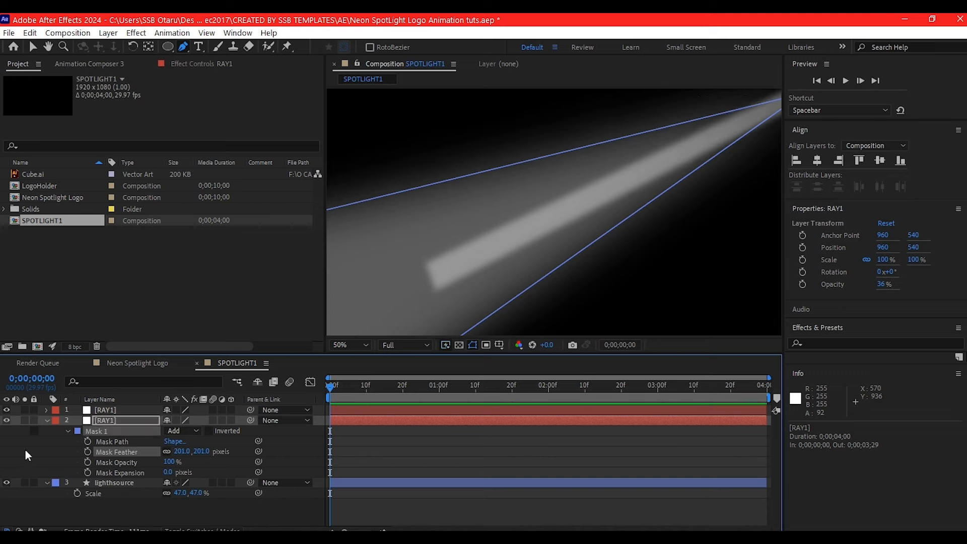
Set the lower RAY1 layer's opacity to 20% and hide the mask outlines in the viewer
{"action": "left_click", "coordinate": [105, 421]}
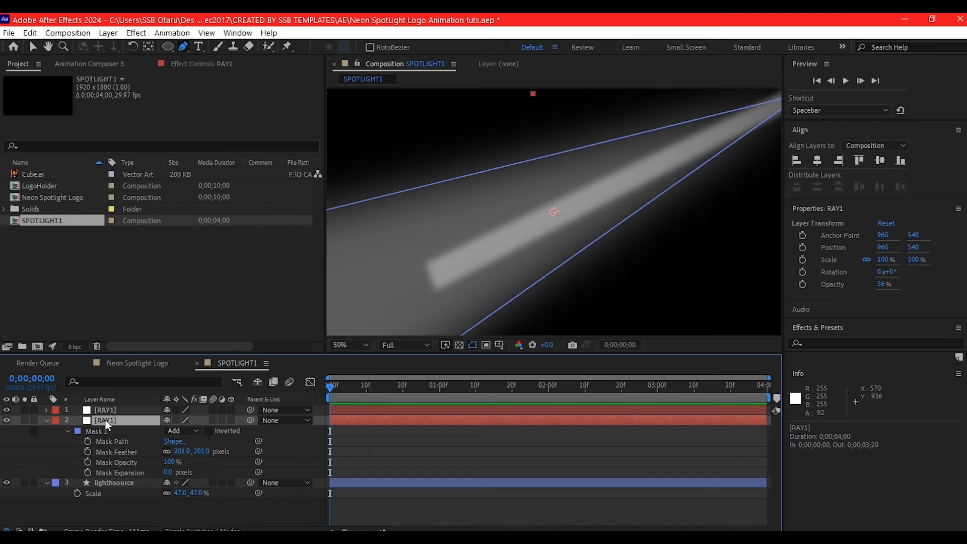
{"action": "key", "text": "t"}
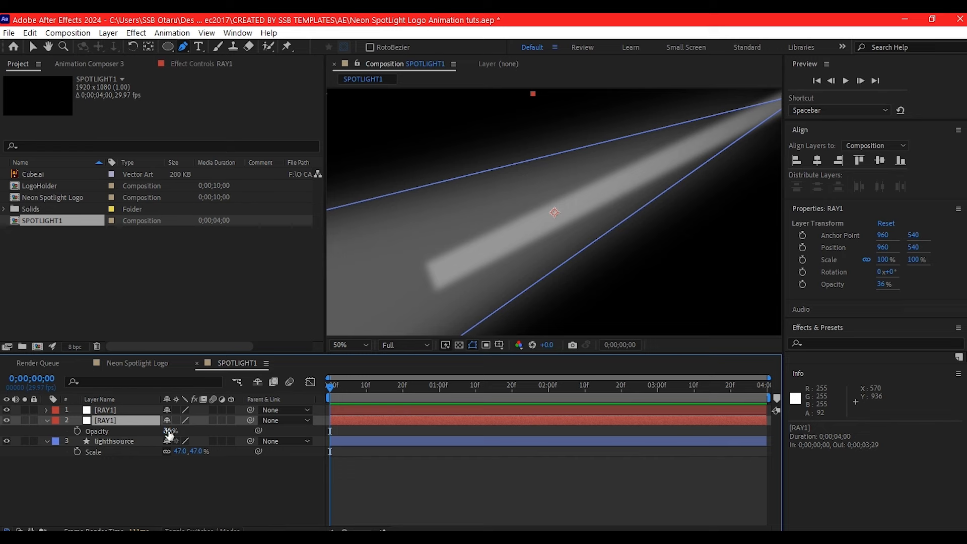
{"action": "left_click_drag", "start_coordinate": [169, 430], "coordinate": [161, 433]}
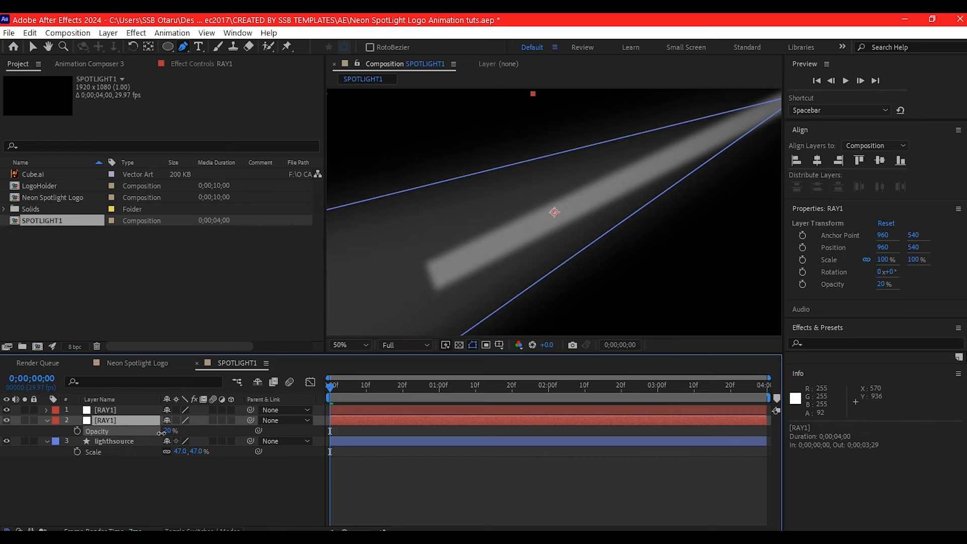
{"action": "left_click", "coordinate": [340, 344]}
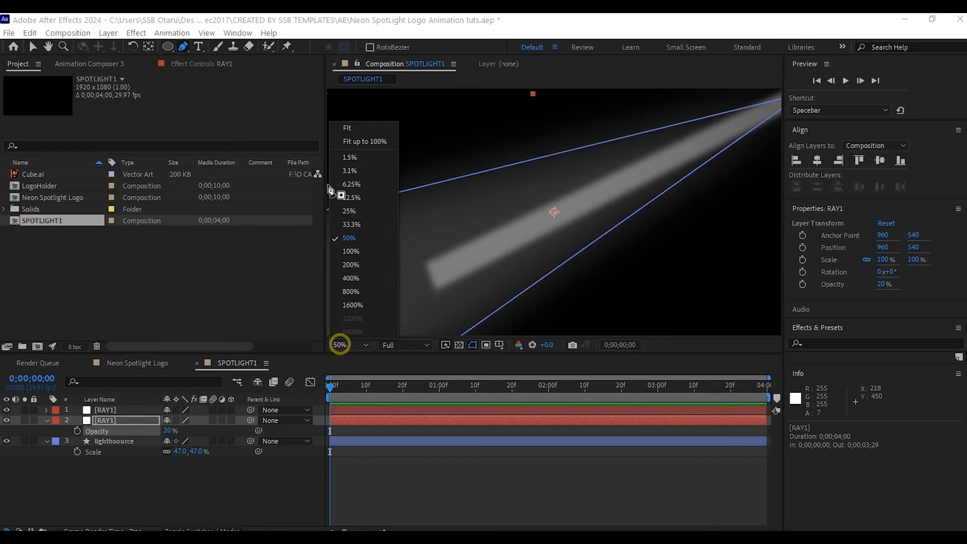
{"action": "left_click", "coordinate": [347, 128]}
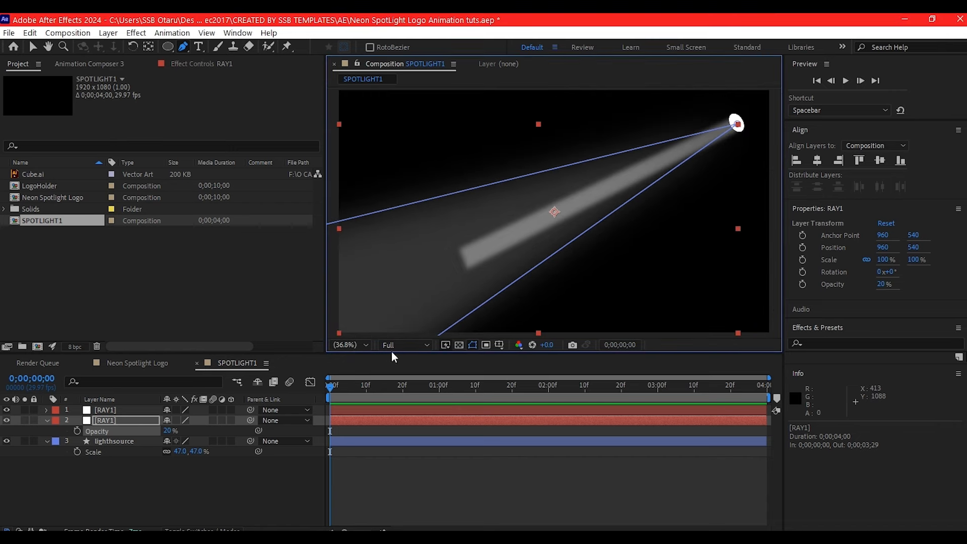
{"action": "left_click", "coordinate": [473, 344]}
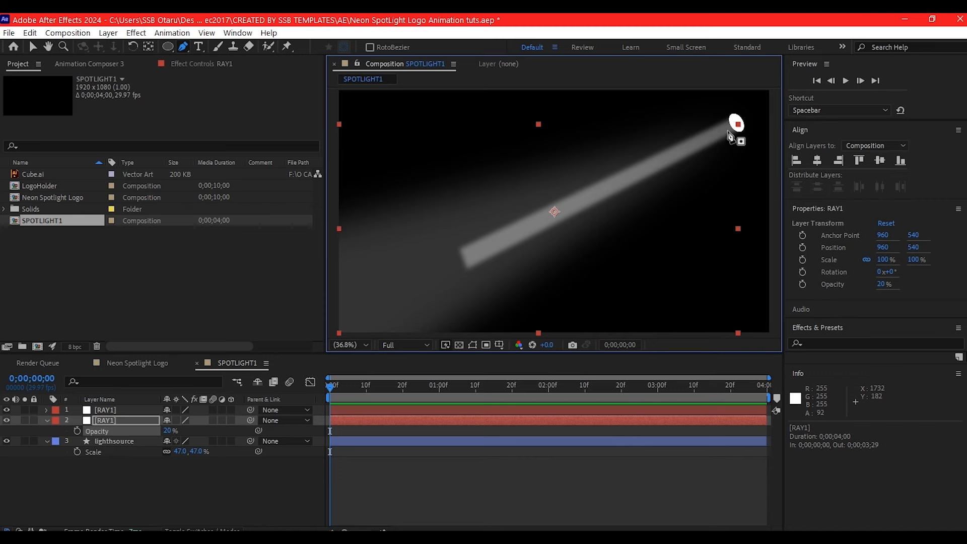
Set the mask feather of the upper RAY1 layer, the thin beam, to 36 pixels
{"action": "left_click", "coordinate": [109, 411]}
{"action": "key", "text": "f"}
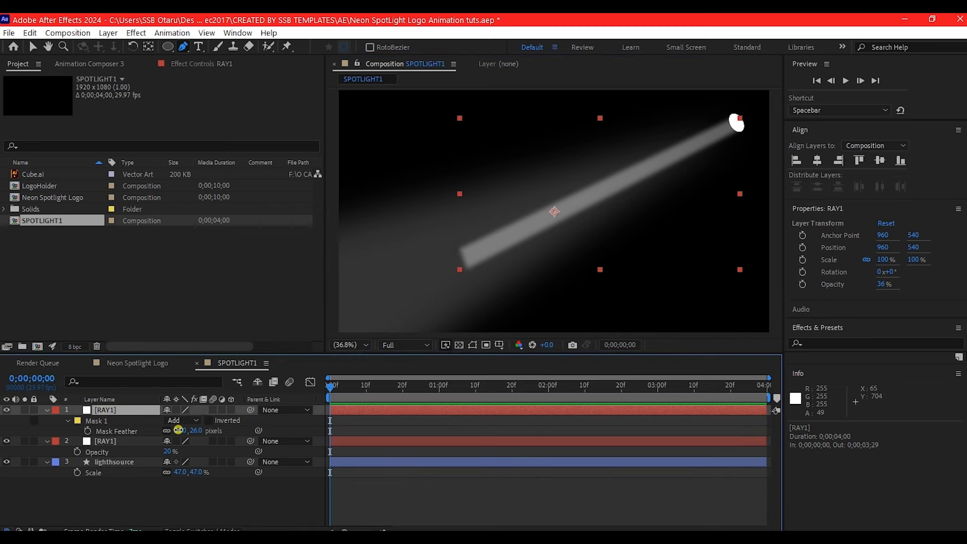
{"action": "left_click_drag", "start_coordinate": [178, 429], "coordinate": [184, 430]}
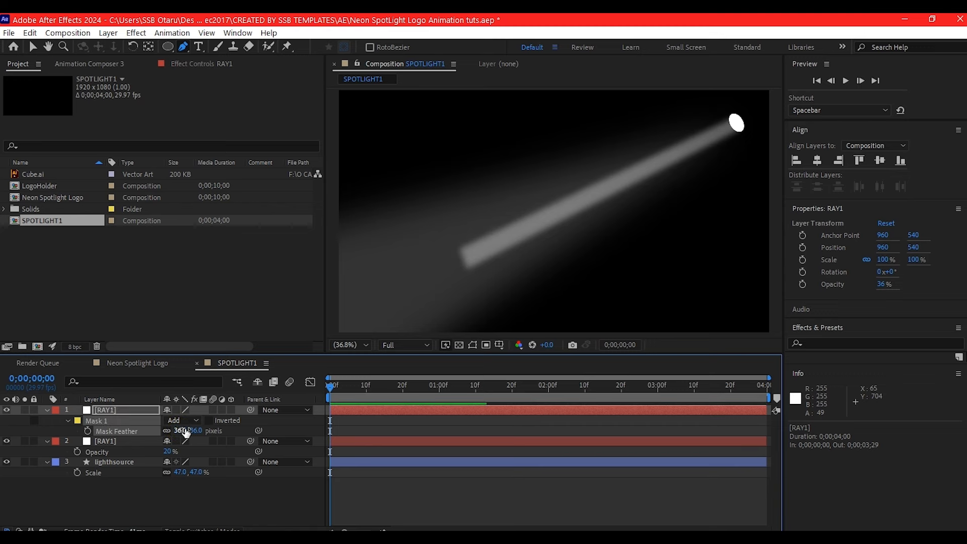
Scale the lighthsource layer to 37%
{"action": "left_click", "coordinate": [108, 461]}
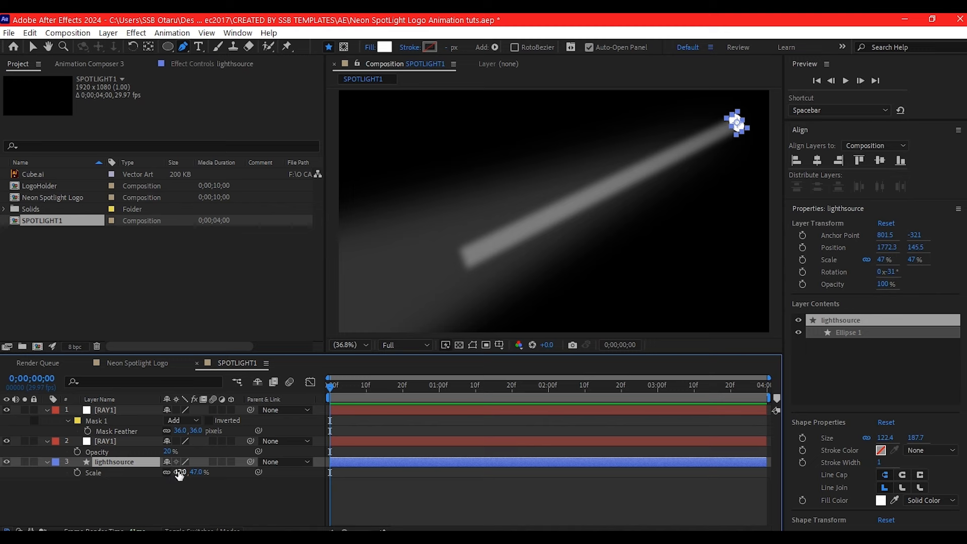
{"action": "left_click_drag", "start_coordinate": [178, 472], "coordinate": [173, 473]}
{"action": "left_click", "coordinate": [86, 500]}
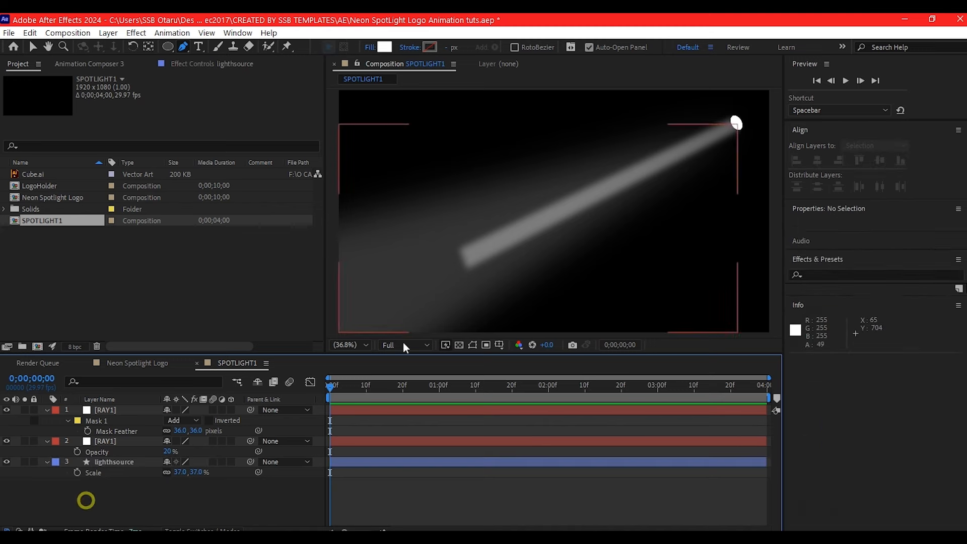
Draw a large circular mask with the Ellipse tool on the upper RAY1 layer, centred near the frame's lower-left corner and covering the beam's far end
{"action": "key", "text": "comma"}
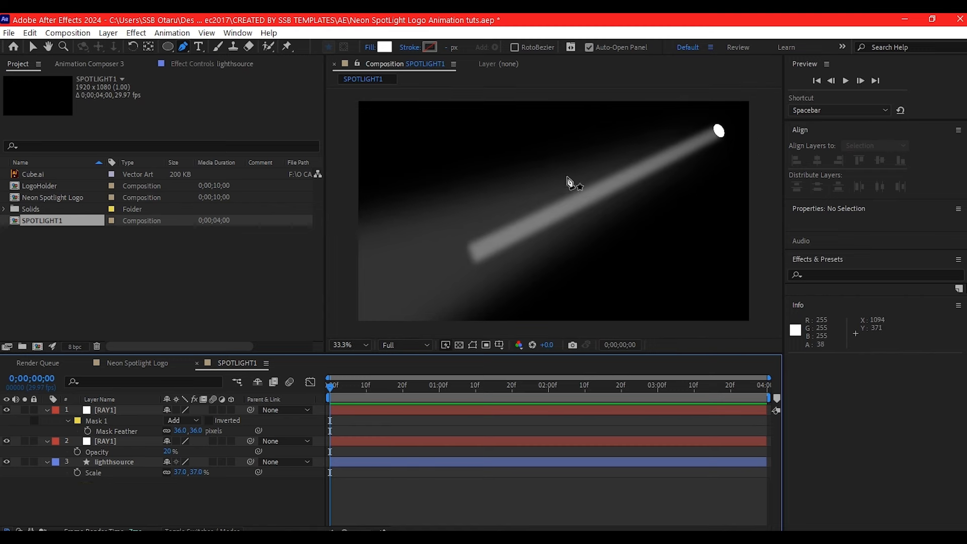
{"action": "left_click", "coordinate": [113, 413]}
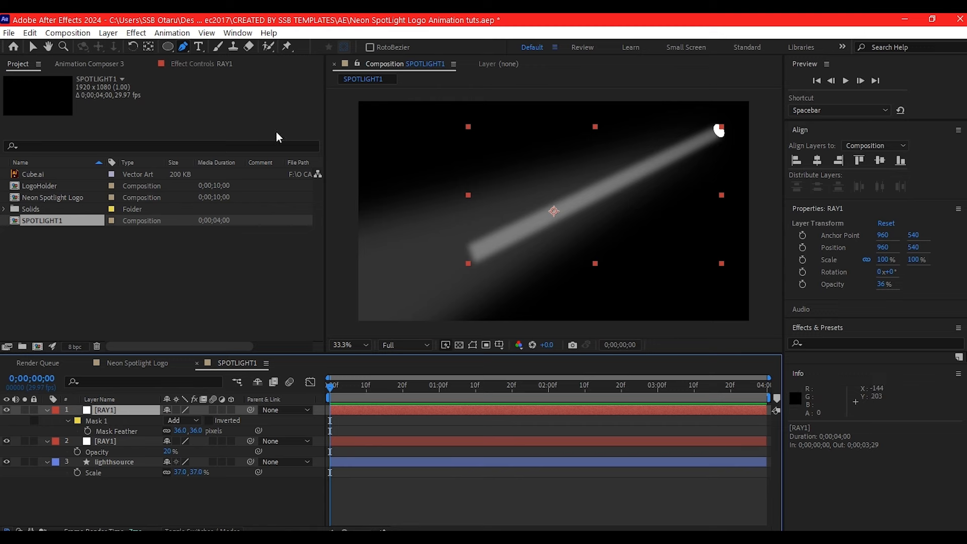
{"action": "left_click", "coordinate": [168, 46]}
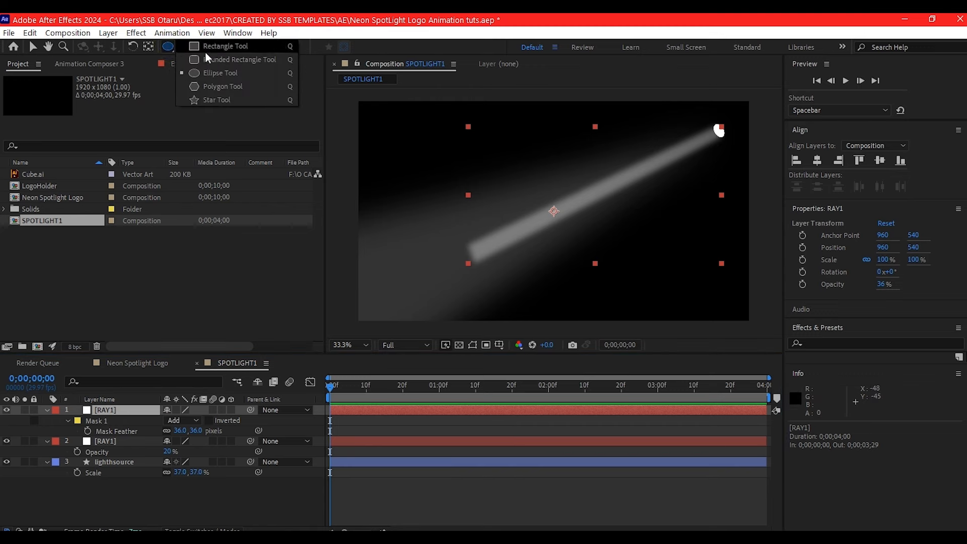
{"action": "left_click", "coordinate": [208, 70]}
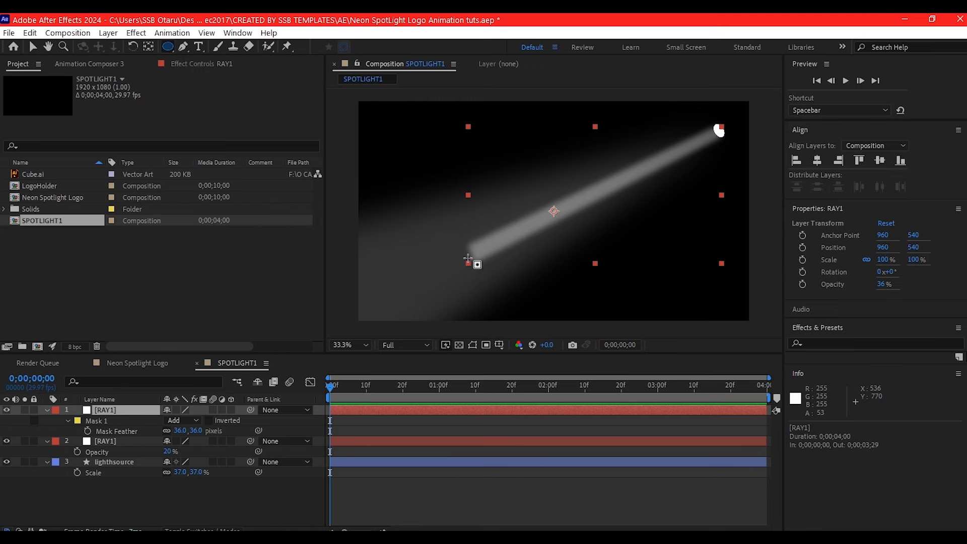
{"action": "key", "text": "comma"}
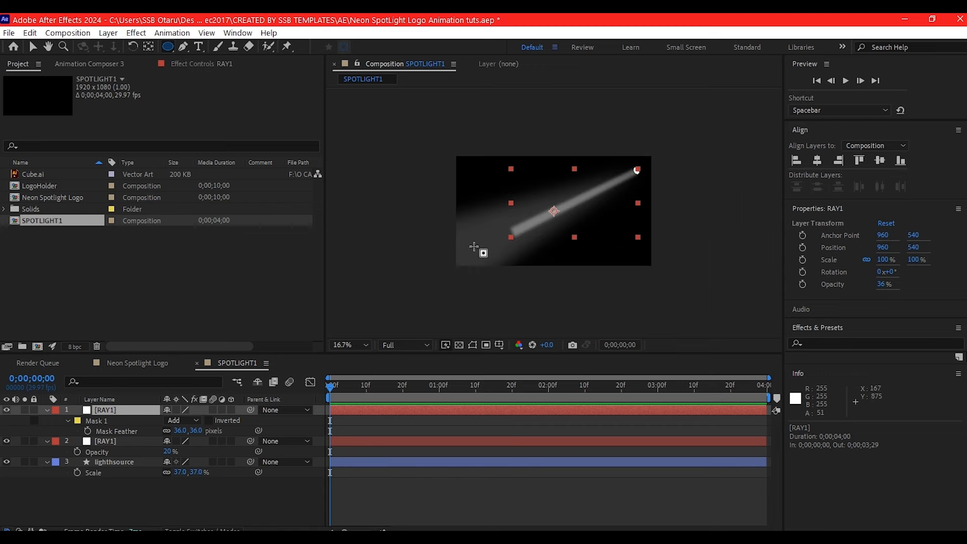
{"action": "left_click_drag", "start_coordinate": [475, 248], "coordinate": [622, 310]}
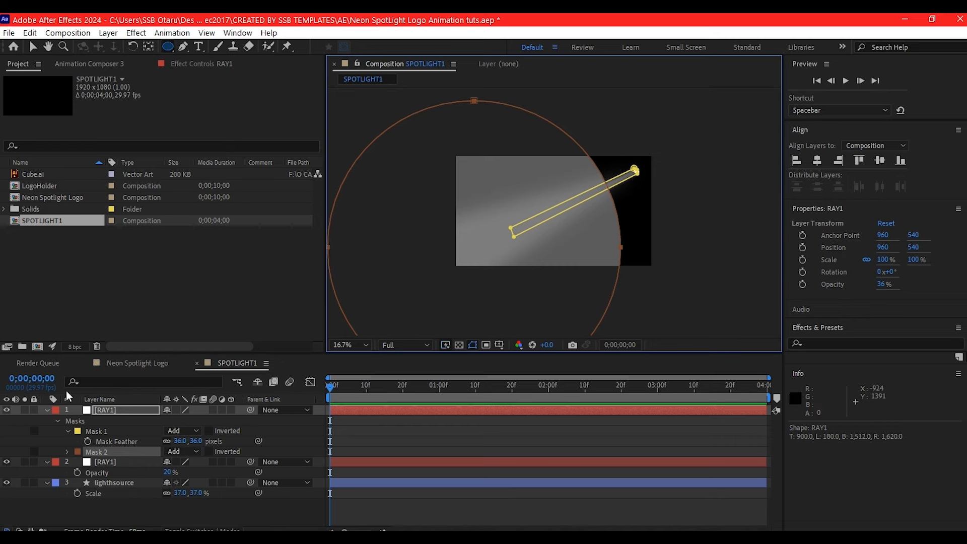
Set the circular Mask 2 on the upper RAY1 layer to Subtract and expand its mask properties
{"action": "left_click", "coordinate": [116, 414]}
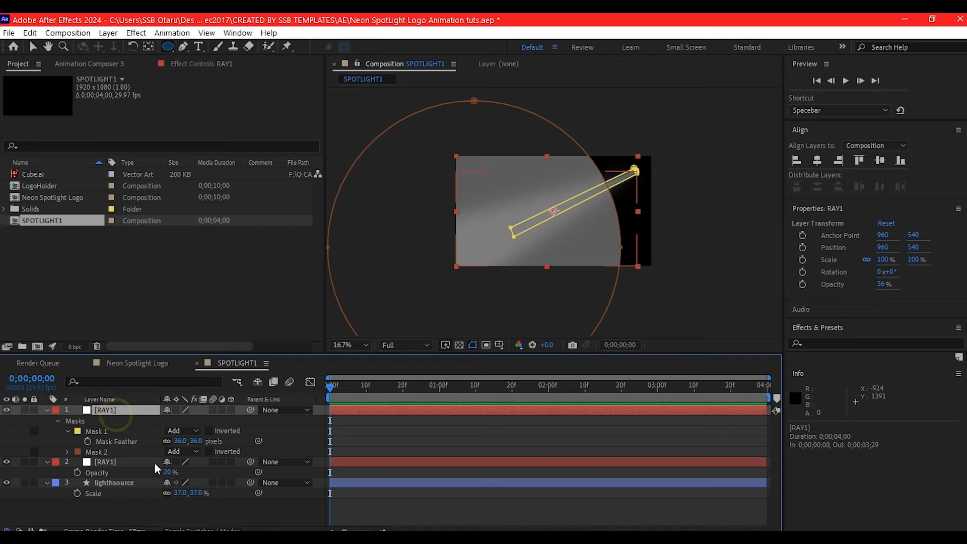
{"action": "left_click", "coordinate": [186, 452]}
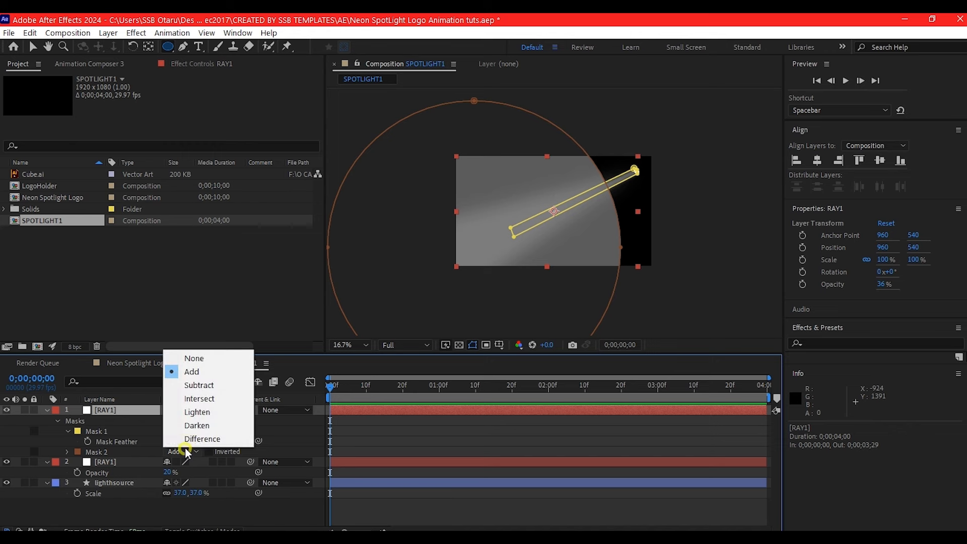
{"action": "left_click", "coordinate": [196, 385]}
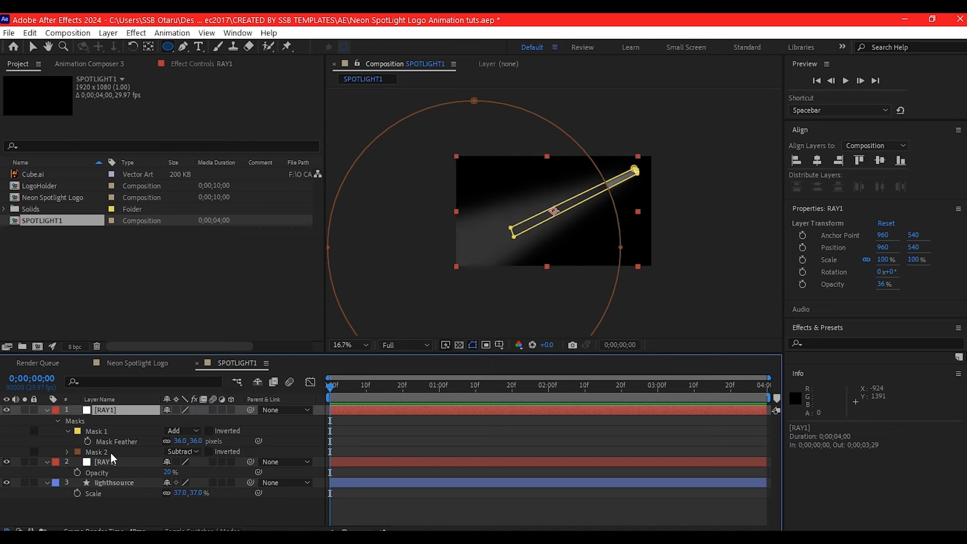
{"action": "left_click", "coordinate": [69, 452]}
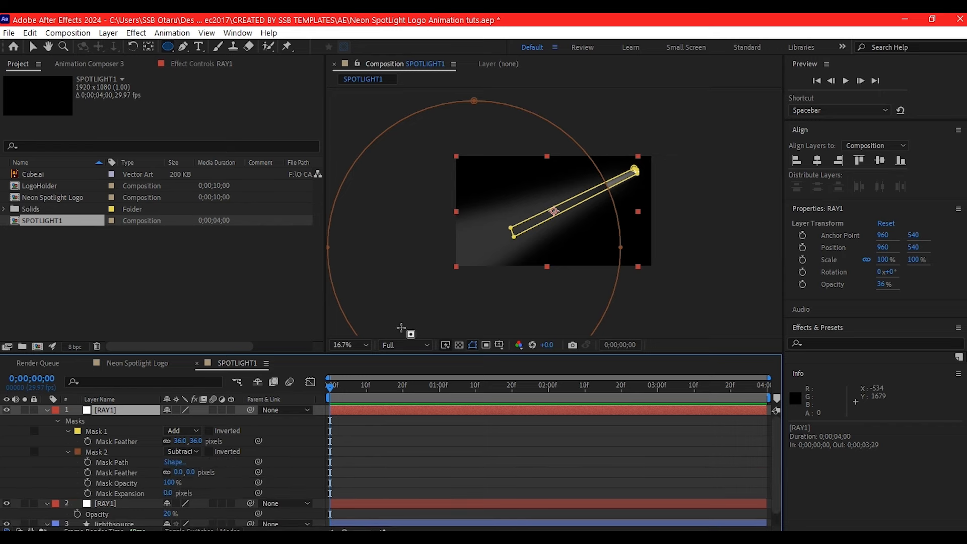
Fit the composition in view, hide the mask outlines and set Mask 2's feather on the upper RAY1 layer to 368 pixels
{"action": "left_click", "coordinate": [342, 346]}
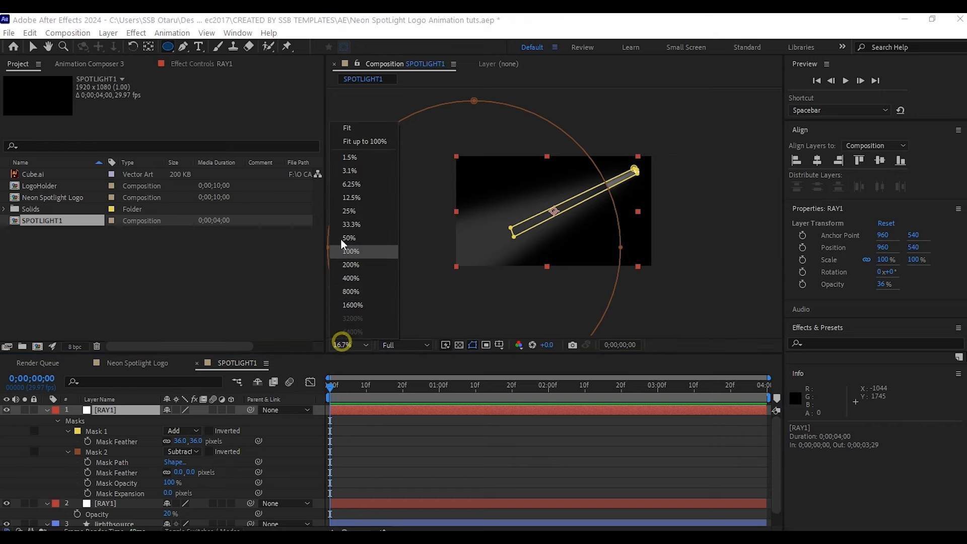
{"action": "left_click", "coordinate": [349, 131]}
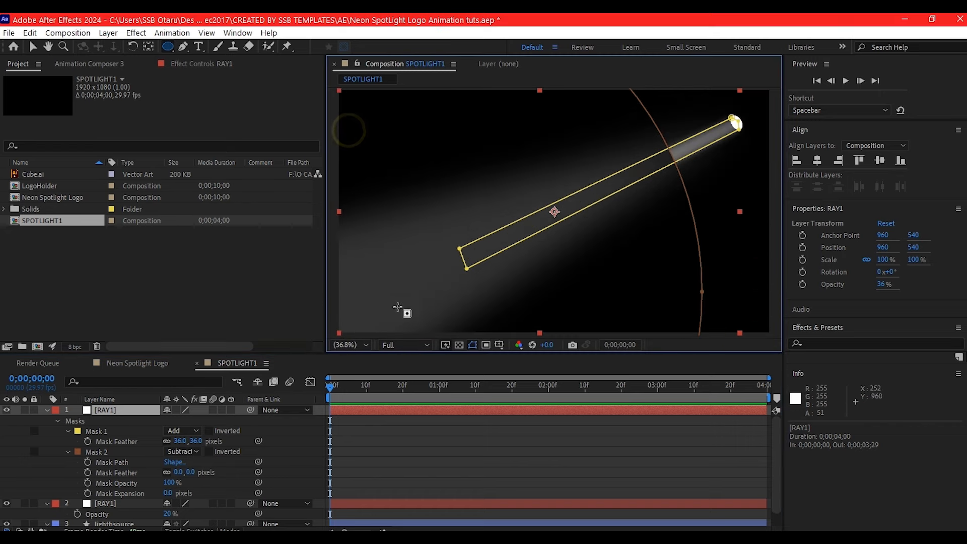
{"action": "left_click", "coordinate": [472, 345]}
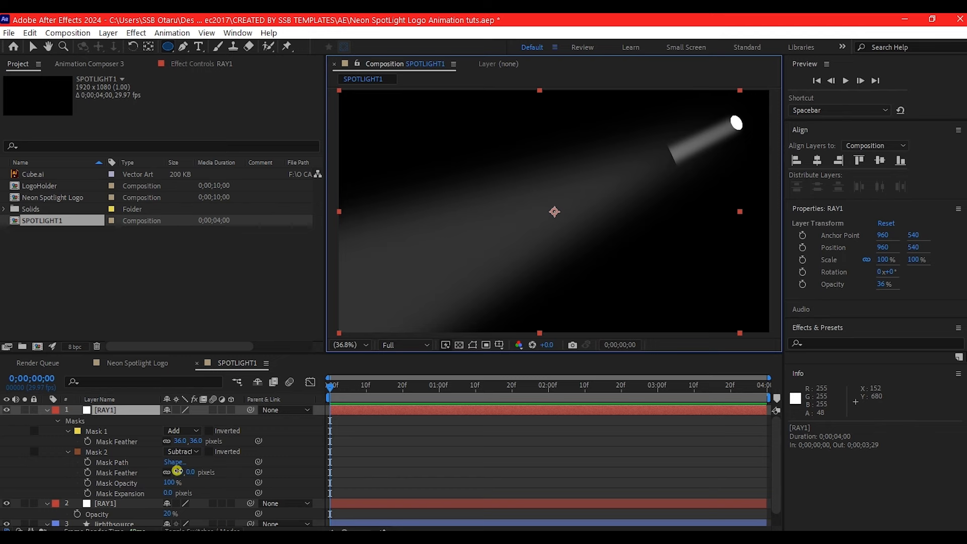
{"action": "left_click_drag", "start_coordinate": [177, 471], "coordinate": [233, 462]}
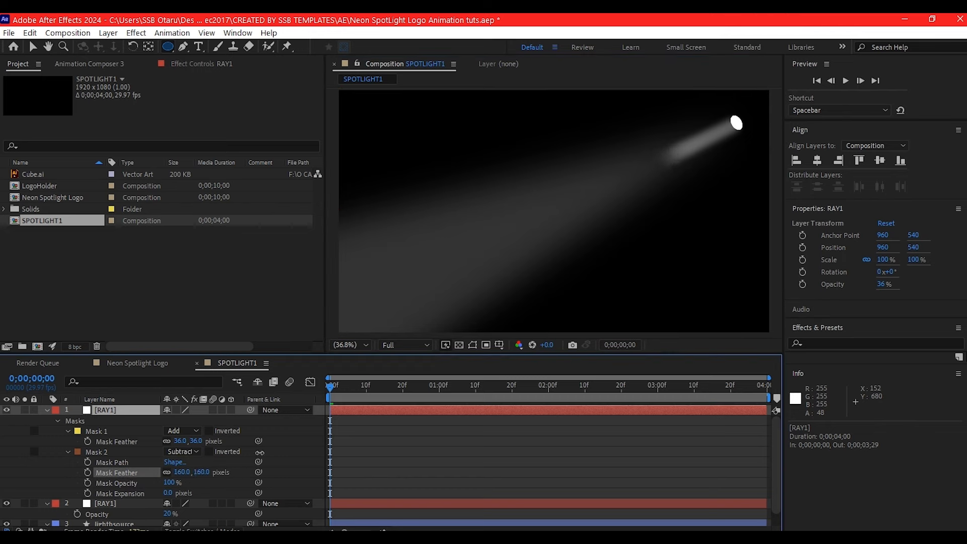
{"action": "left_click_drag", "start_coordinate": [289, 445], "coordinate": [359, 429]}
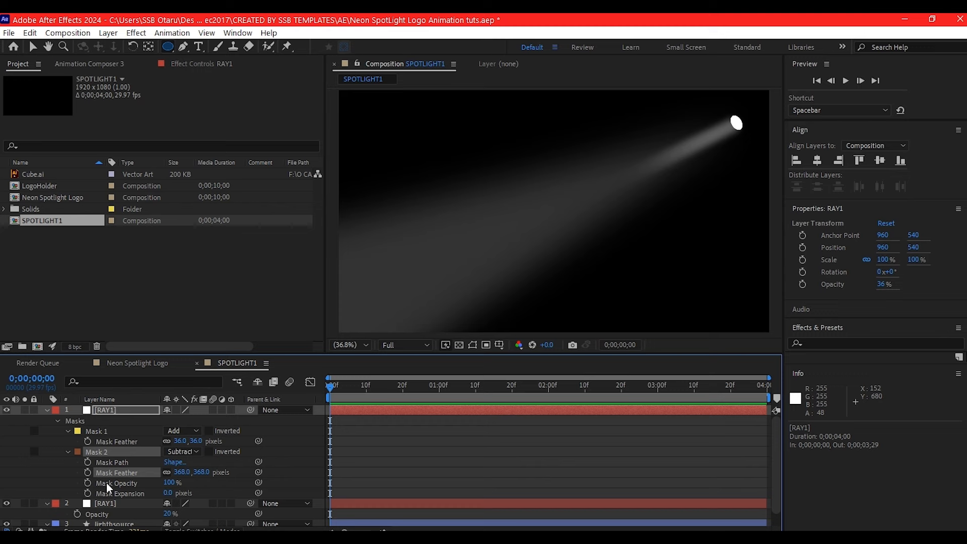
Reshape Mask 2 on the upper RAY1 layer by pulling its edge across the beam inward, away from the light source, with mask outlines shown
{"action": "left_click", "coordinate": [96, 452]}
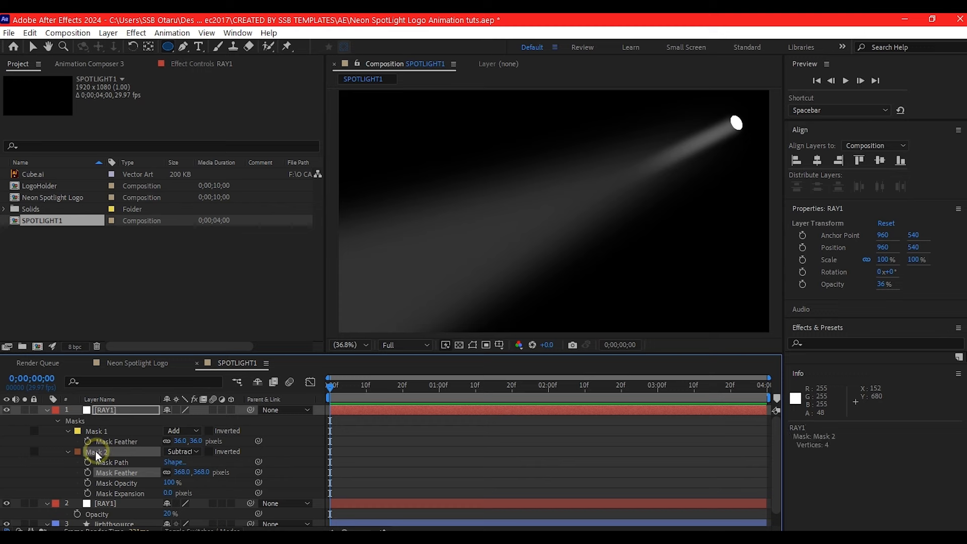
{"action": "left_click", "coordinate": [472, 346]}
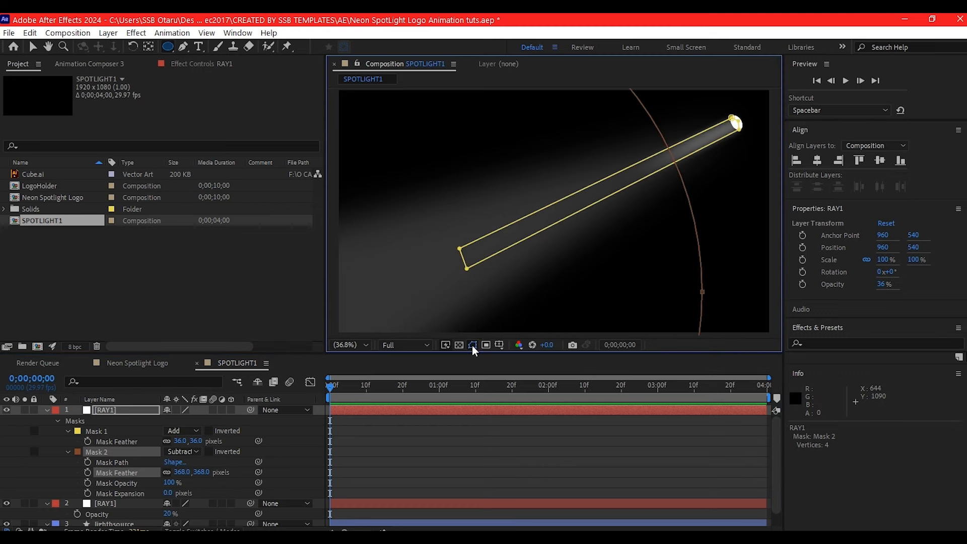
{"action": "key", "text": "v"}
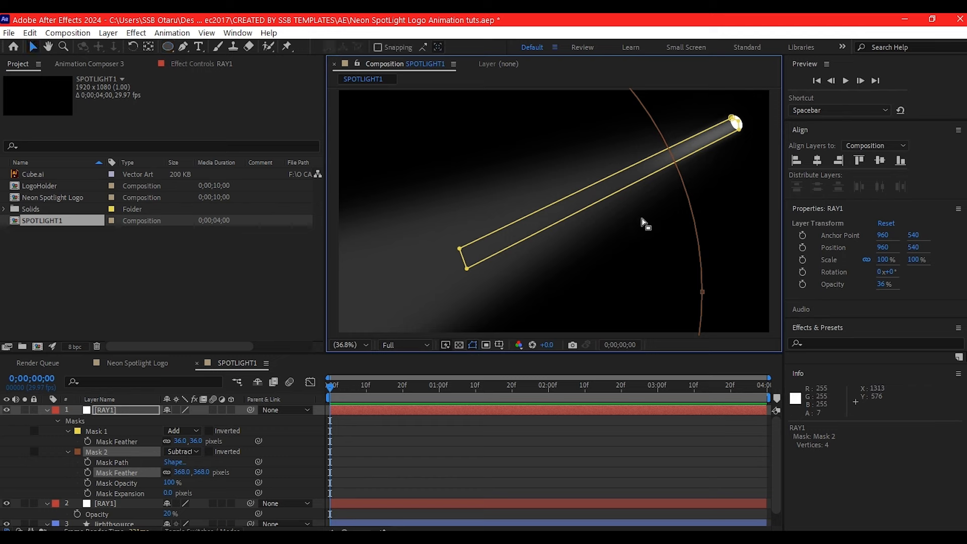
{"action": "left_click_drag", "start_coordinate": [686, 188], "coordinate": [595, 223]}
{"action": "key", "text": "comma"}
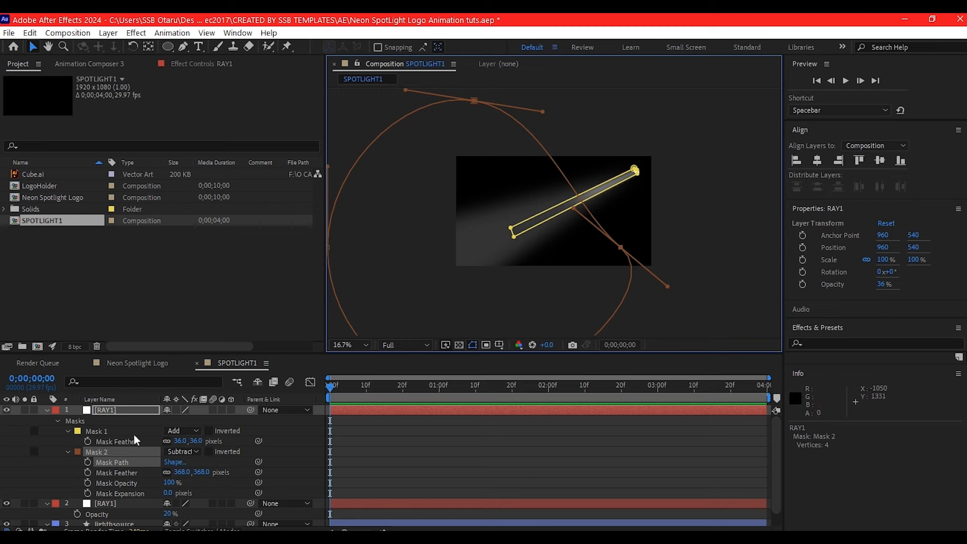
{"action": "left_click", "coordinate": [45, 410]}
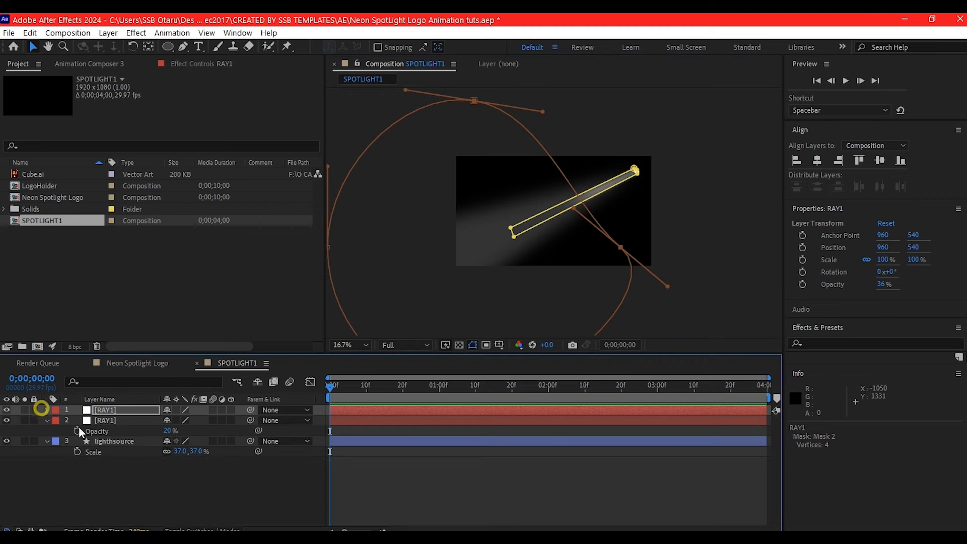
Draw a large circular mask on the lower RAY1 layer, centred at the frame's lower-left corner, and set it to Subtract
{"action": "left_click", "coordinate": [108, 420]}
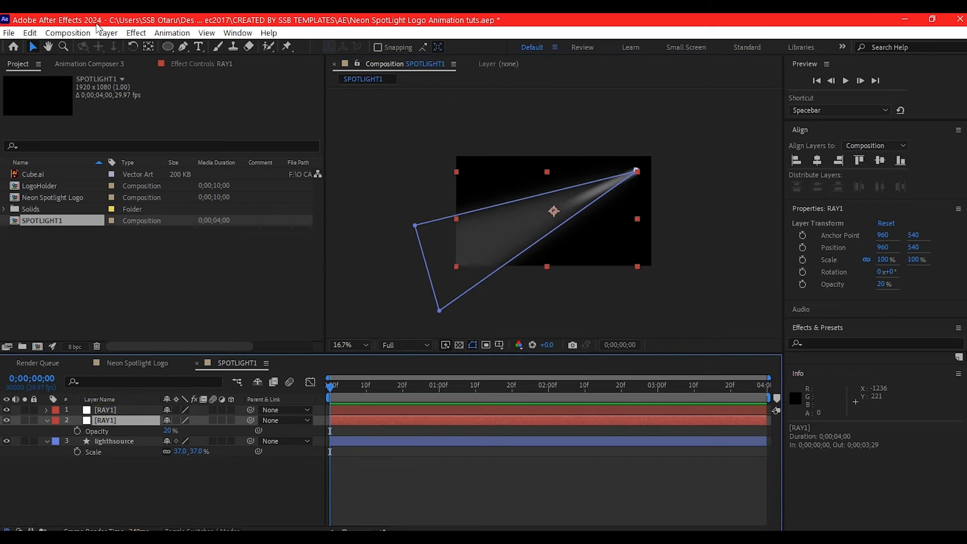
{"action": "left_click", "coordinate": [167, 47]}
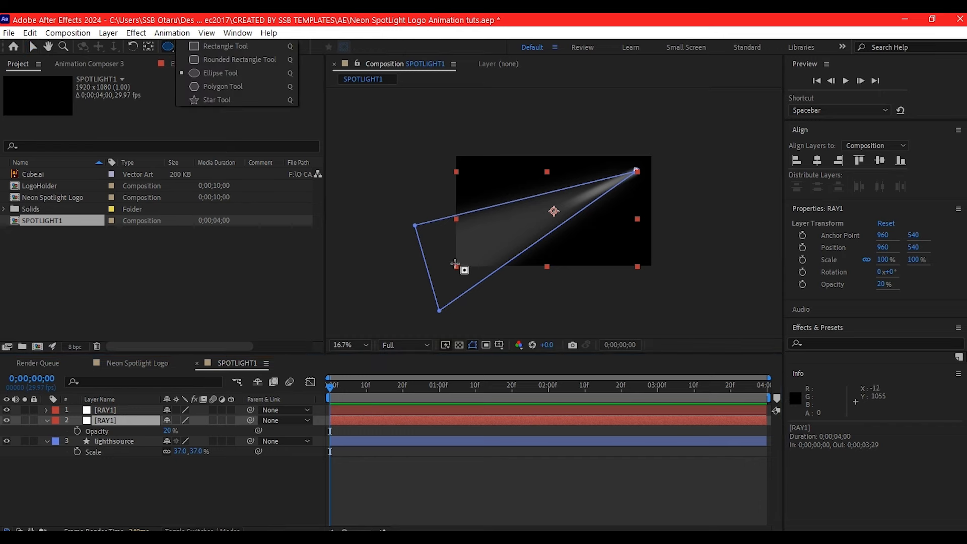
{"action": "left_click_drag", "start_coordinate": [454, 264], "coordinate": [577, 334]}
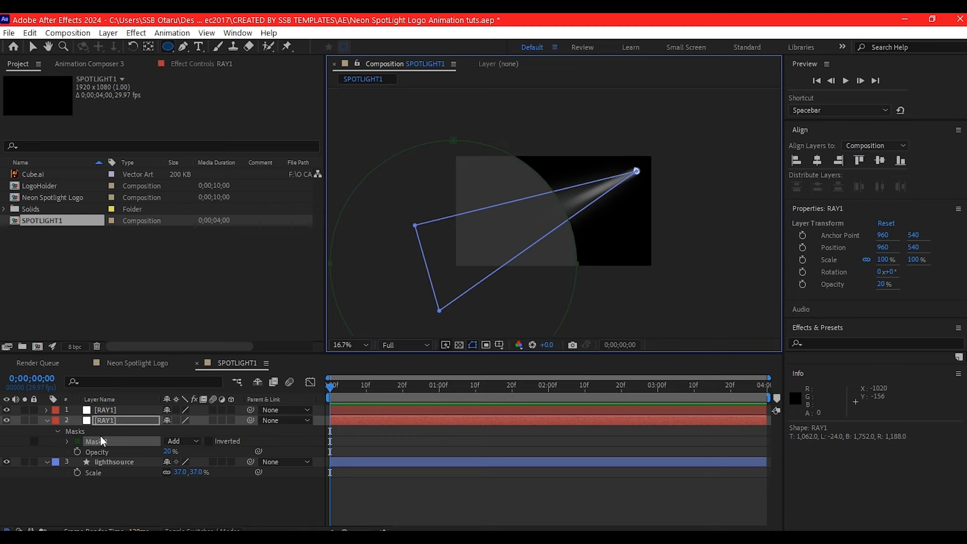
{"action": "left_click", "coordinate": [175, 439]}
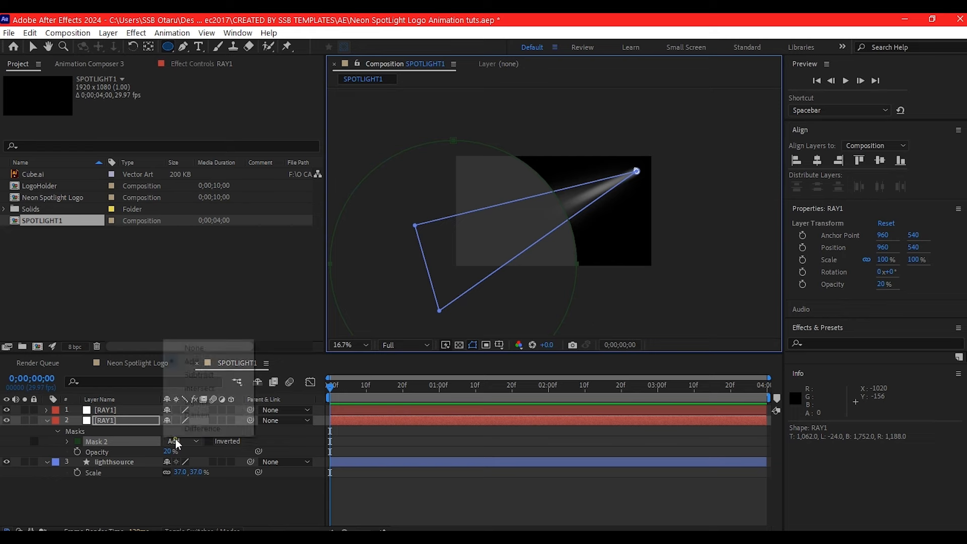
{"action": "left_click", "coordinate": [194, 375]}
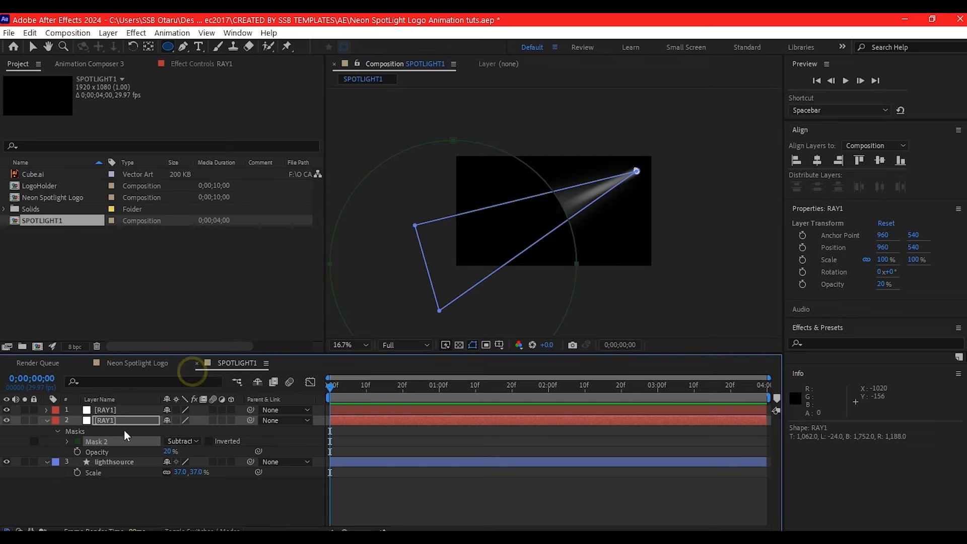
Set Mask 2's feather on the lower RAY1 layer to 853 pixels and hide the mask outlines
{"action": "left_click", "coordinate": [67, 440]}
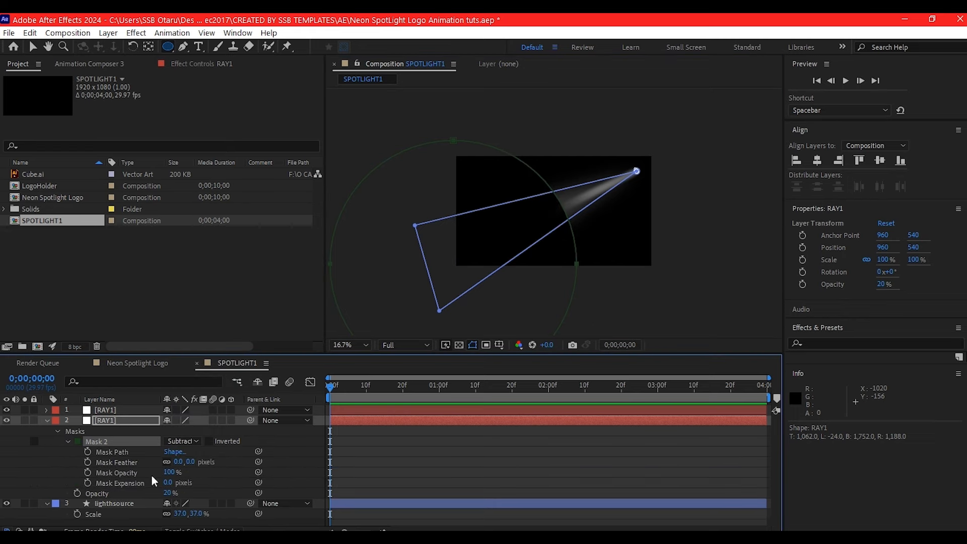
{"action": "left_click", "coordinate": [342, 344]}
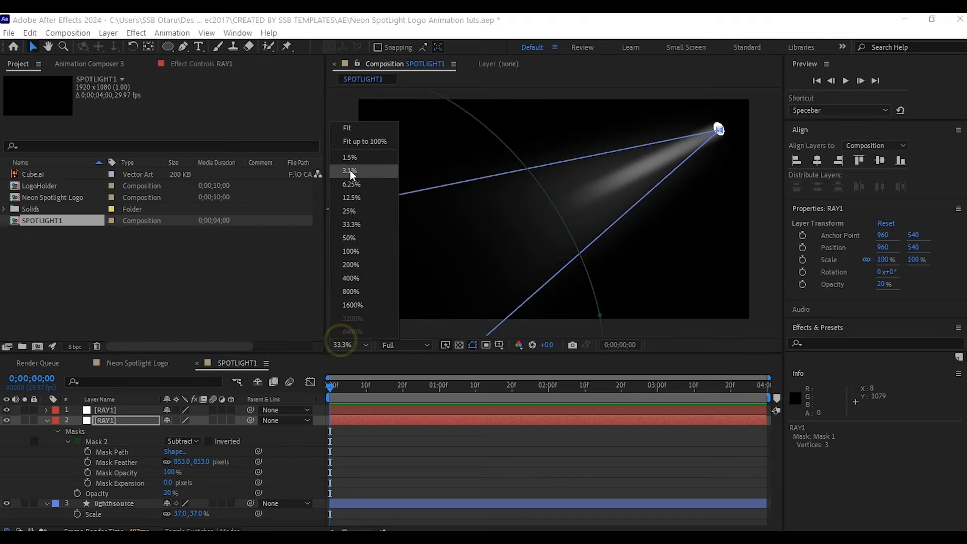
{"action": "left_click", "coordinate": [347, 128]}
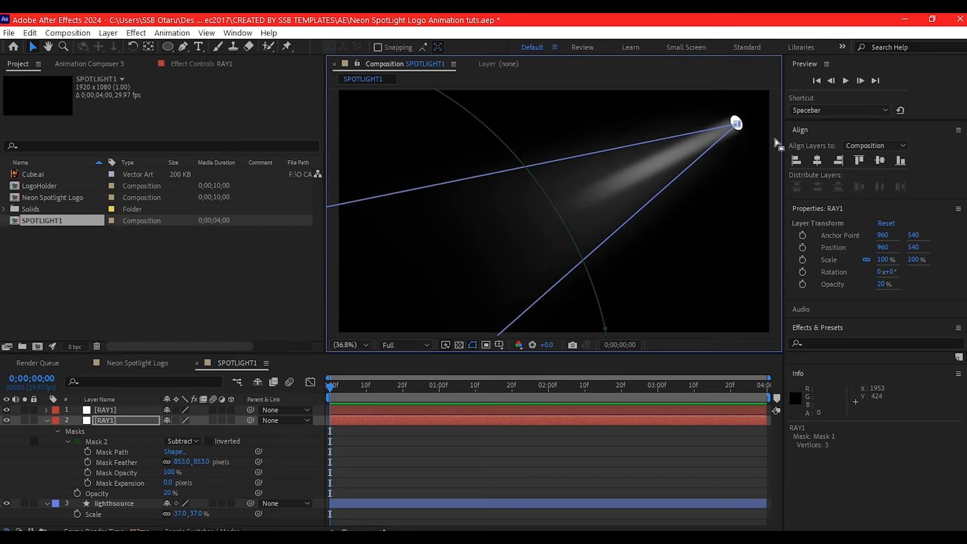
{"action": "left_click", "coordinate": [472, 348]}
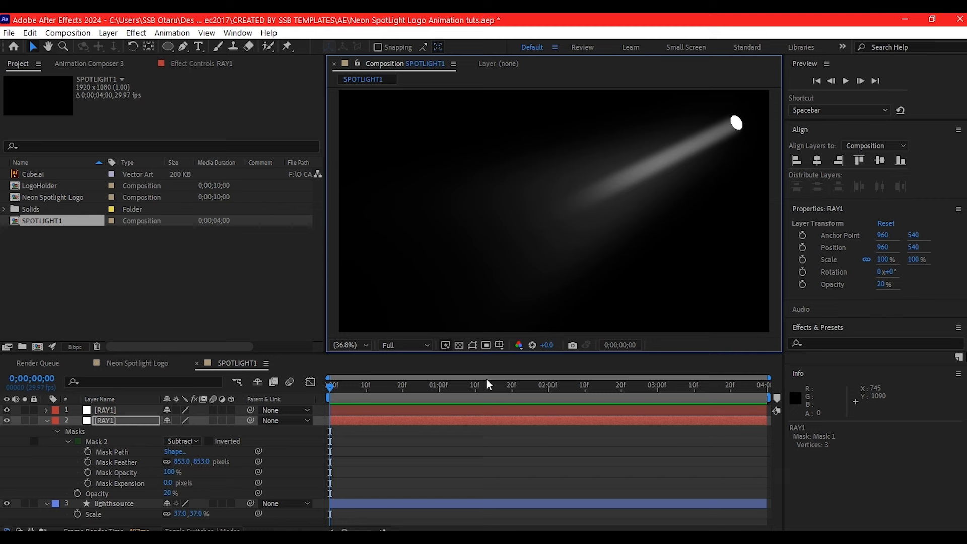
{"action": "left_click", "coordinate": [45, 419]}
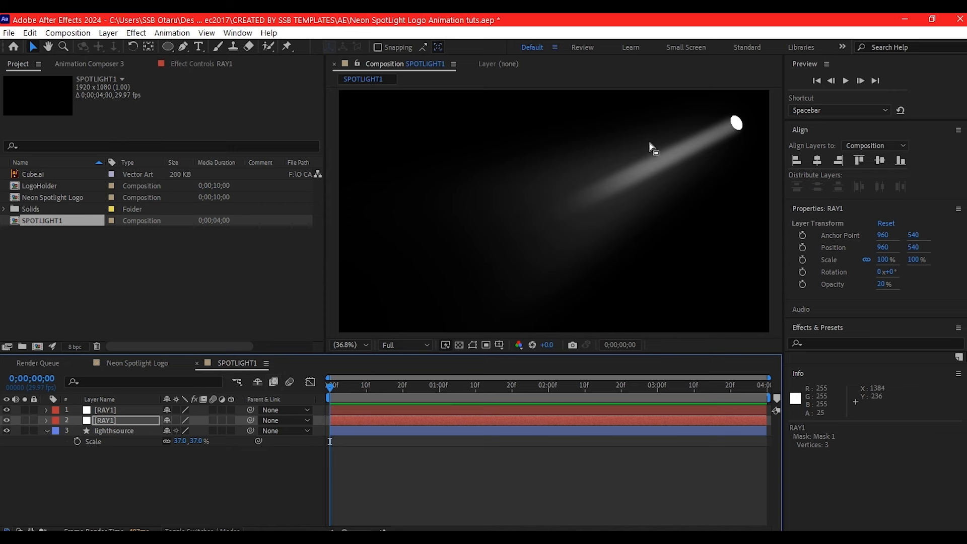
Change the fill colour of the lighthsource ellipse to black (000000) and deselect the layer
{"action": "left_click", "coordinate": [100, 460]}
{"action": "left_click", "coordinate": [110, 432]}
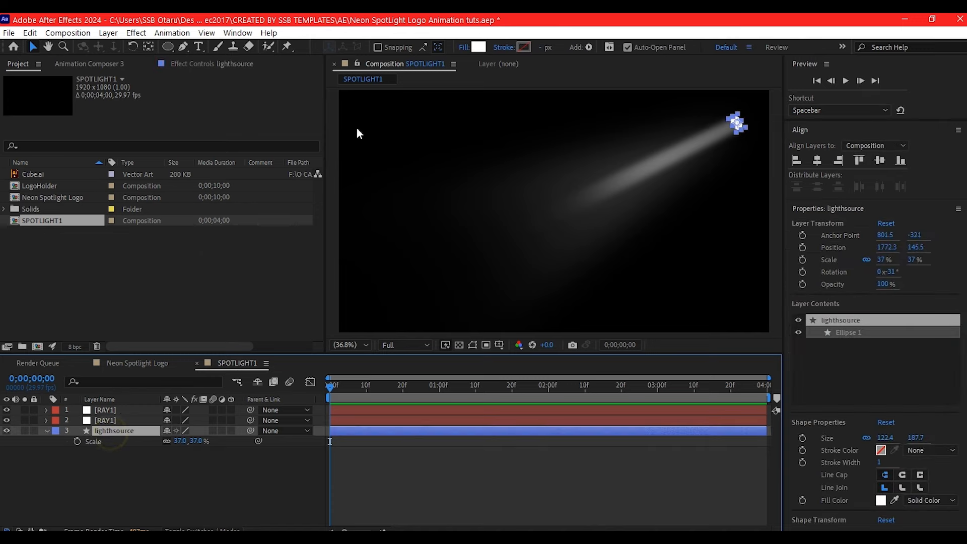
{"action": "left_click", "coordinate": [479, 47]}
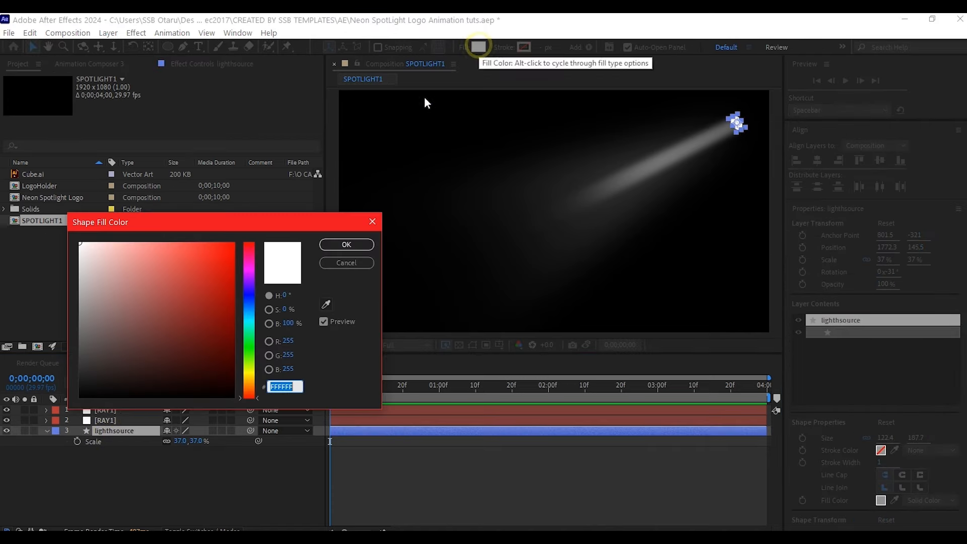
{"action": "left_click_drag", "start_coordinate": [197, 364], "coordinate": [247, 413]}
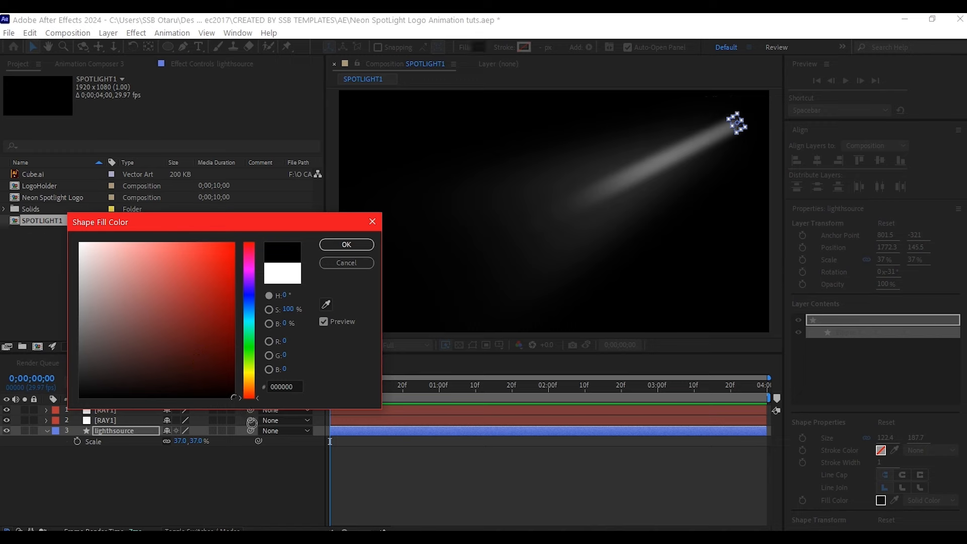
{"action": "left_click", "coordinate": [361, 246]}
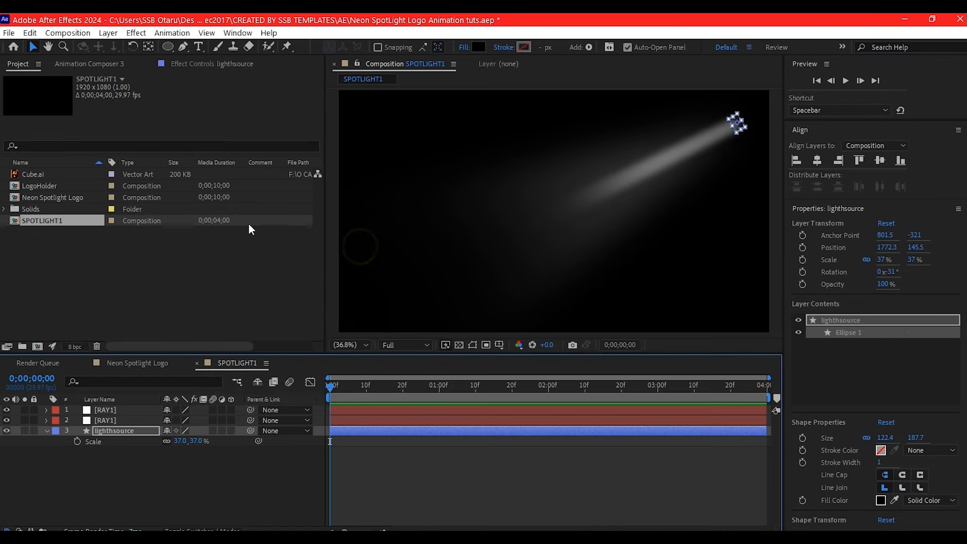
{"action": "left_click", "coordinate": [131, 472]}
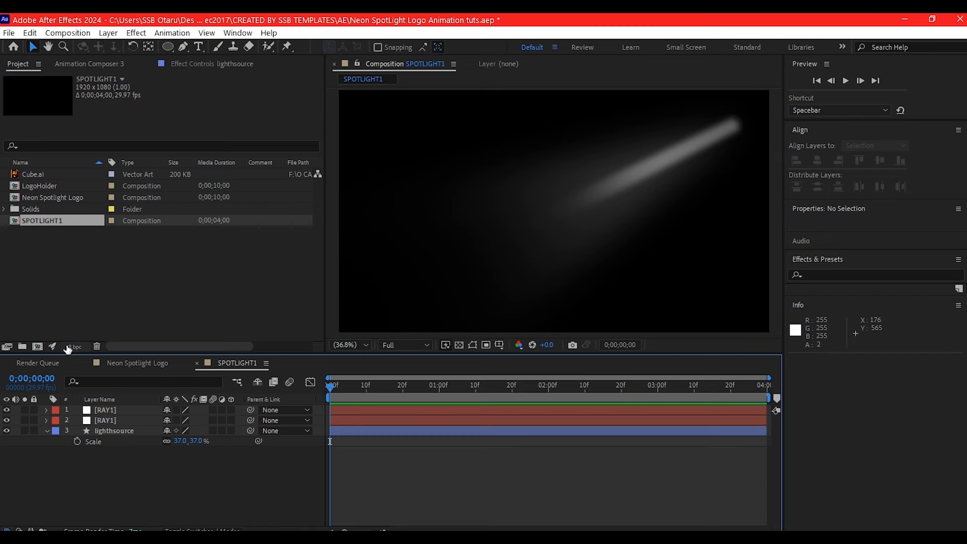
Place SPOTLIGHT1 below Cube.ai in the Neon Spotlight Logo composition and move its anchor point to the beam's source end, about 1790, 135
{"action": "left_click", "coordinate": [125, 362]}
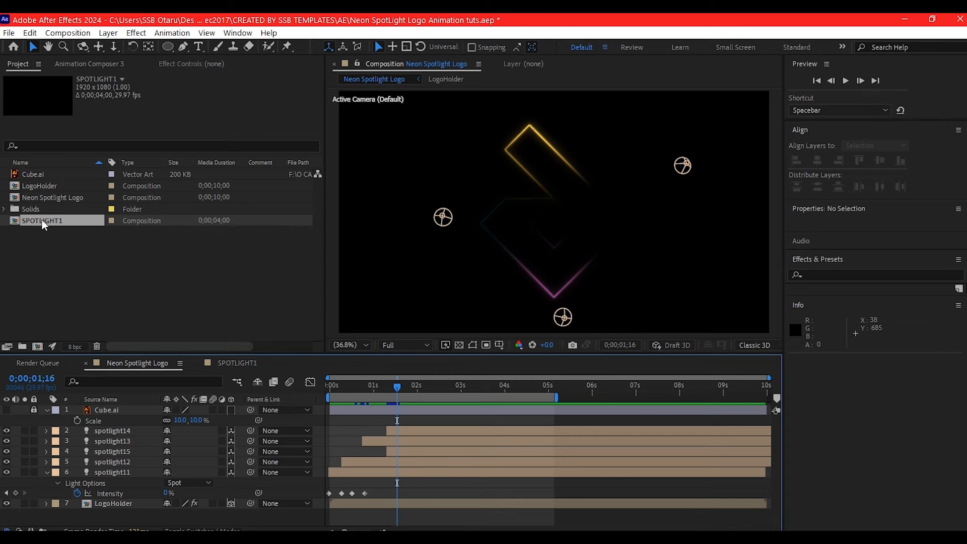
{"action": "left_click_drag", "start_coordinate": [42, 220], "coordinate": [176, 424]}
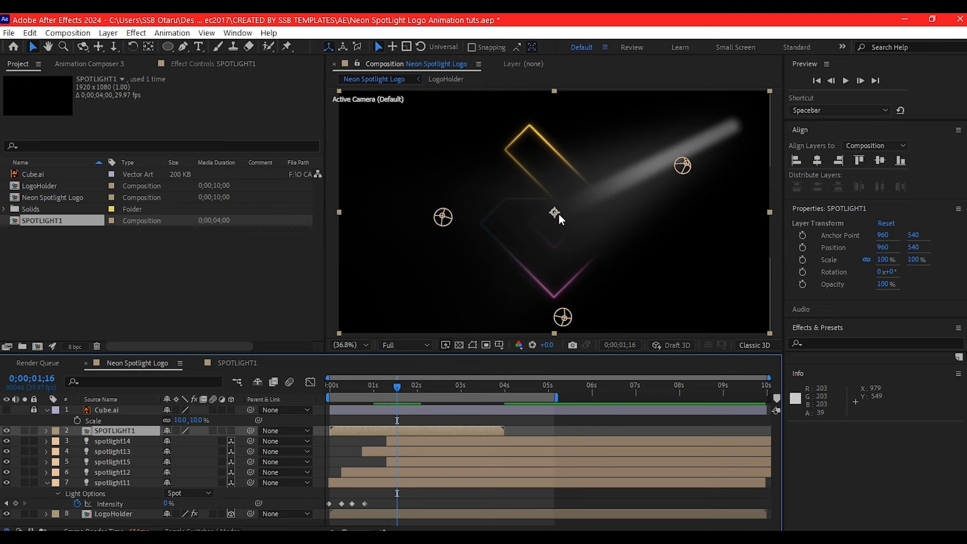
{"action": "key", "text": "y"}
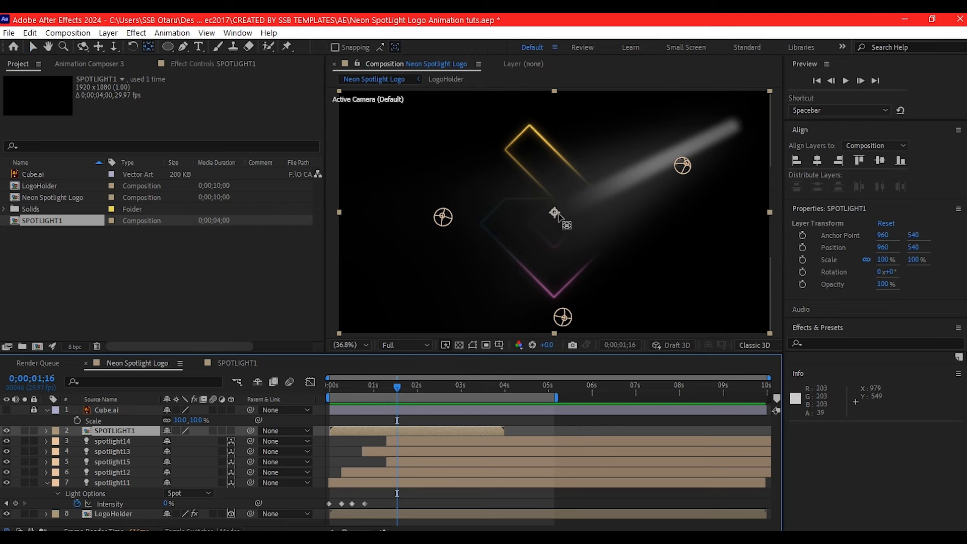
{"action": "left_click_drag", "start_coordinate": [554, 213], "coordinate": [740, 121]}
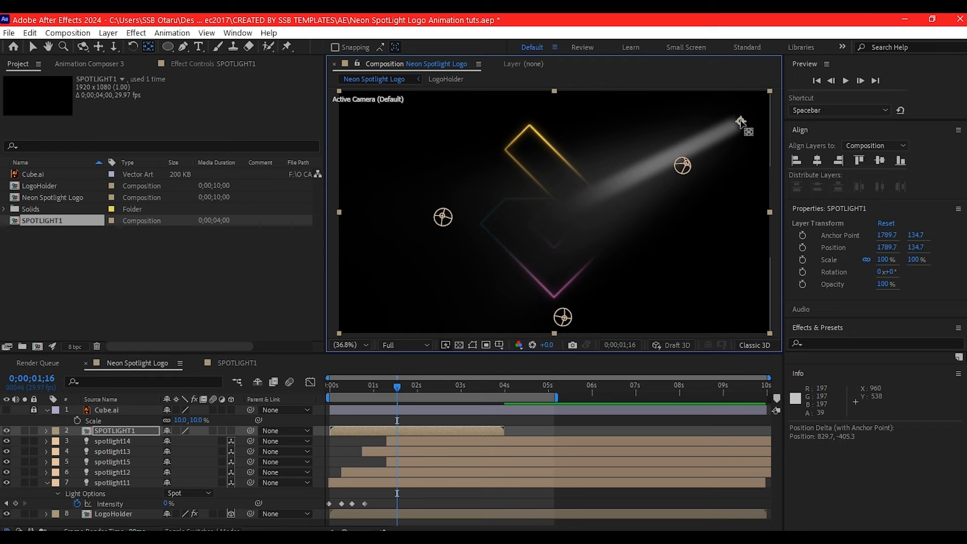
{"action": "key", "text": "v"}
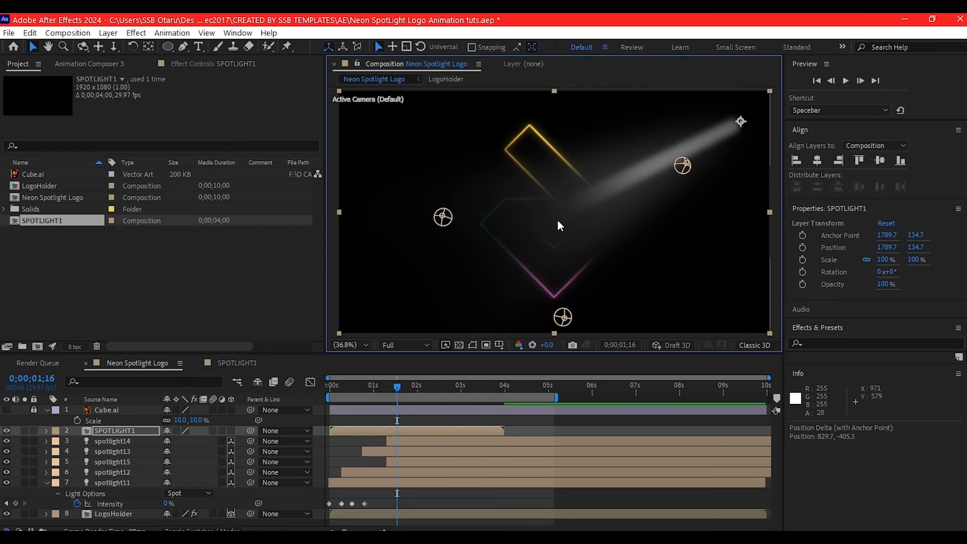
Apply the Tint effect to the SPOTLIGHT1 layer
{"action": "key", "text": "ctrl+space"}
{"action": "type", "text": "tint"}
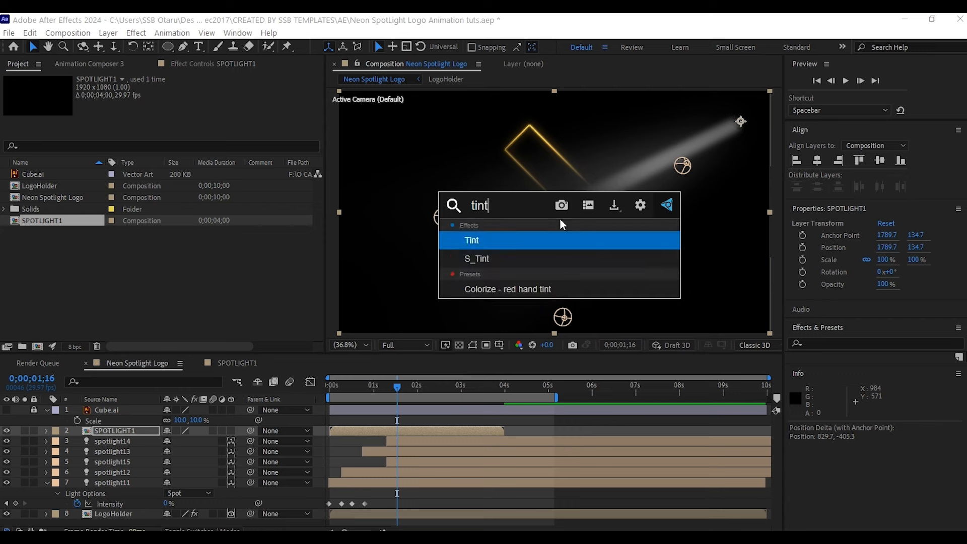
{"action": "left_click", "coordinate": [507, 247]}
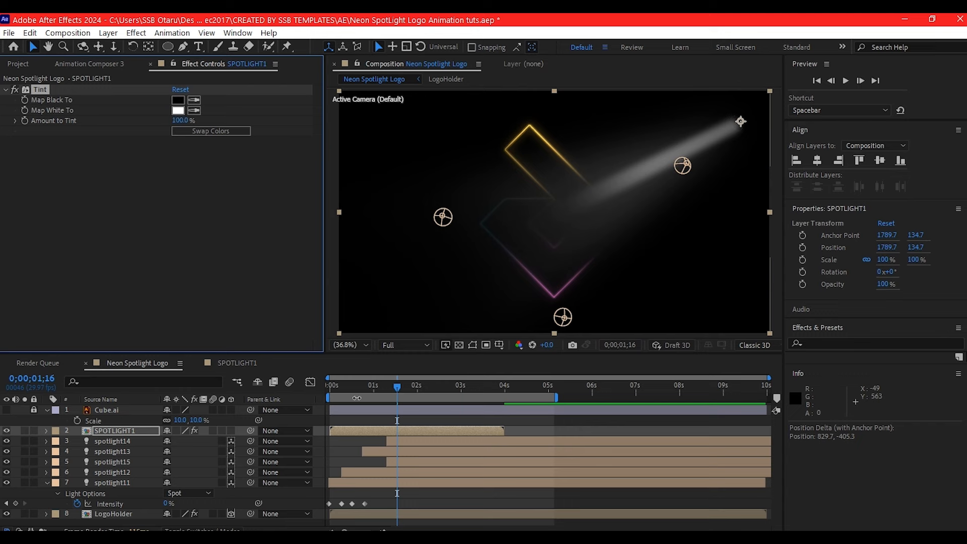
Make the locked Cube.ai layer visible as a colour reference and reselect the SPOTLIGHT1 layer
{"action": "left_click", "coordinate": [99, 408]}
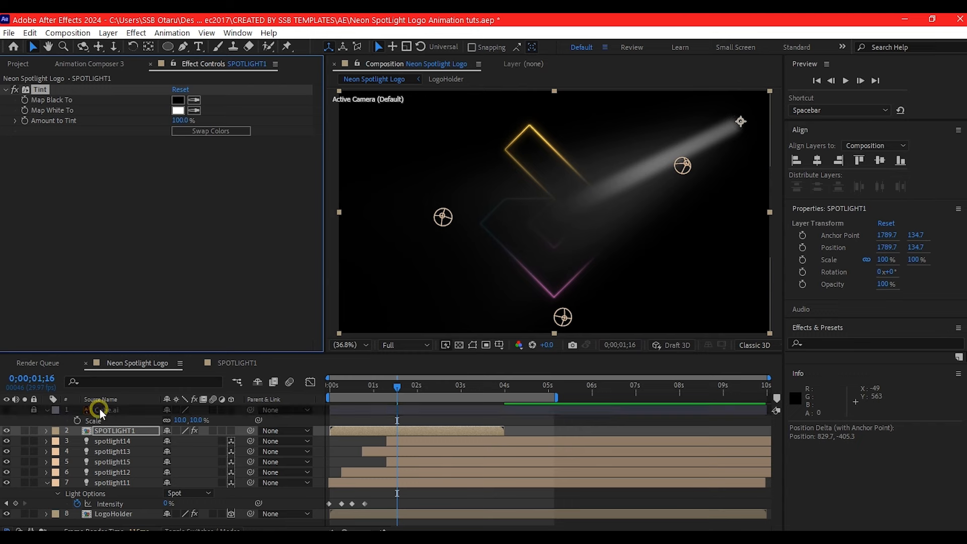
{"action": "left_click", "coordinate": [6, 409]}
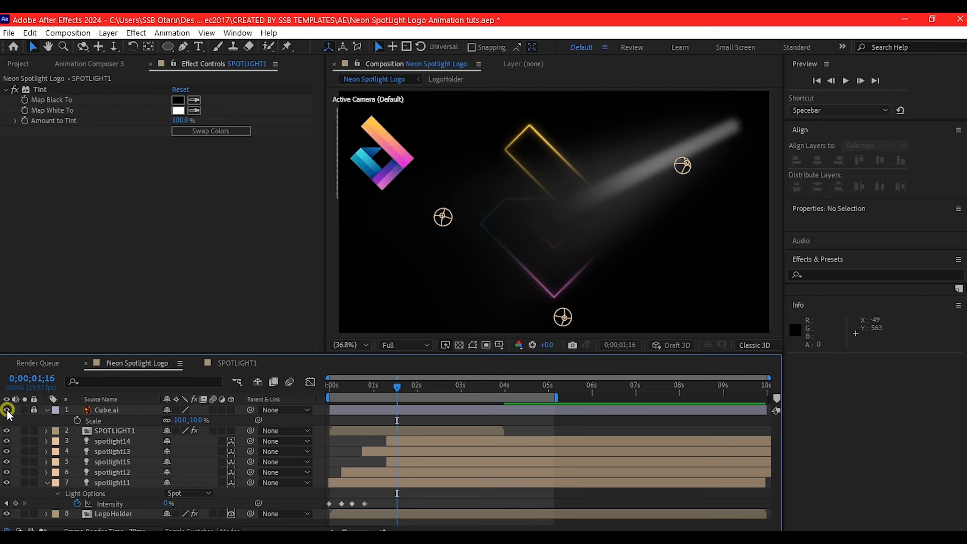
{"action": "left_click", "coordinate": [103, 432]}
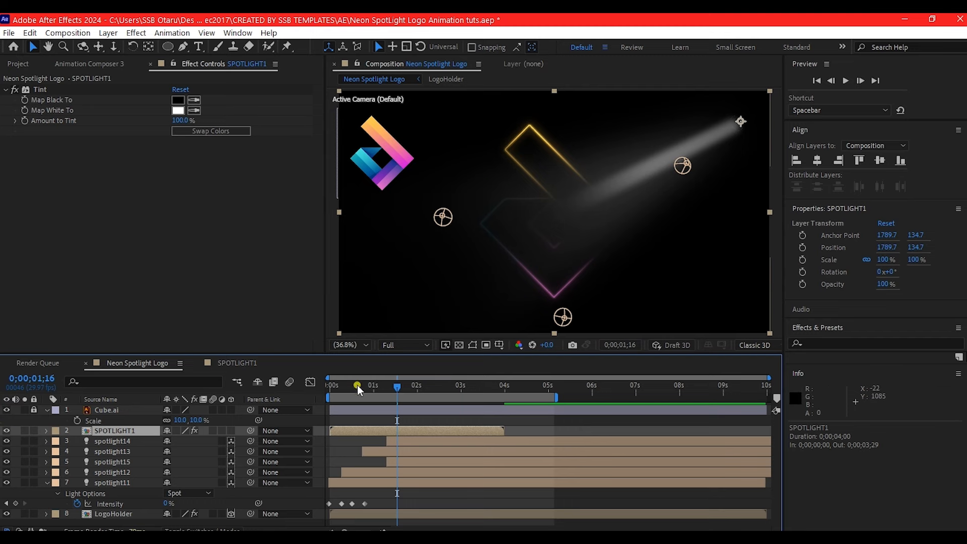
Set the Tint effect's Map White To to the pink sampled from the cube logo and Map Black To to white
{"action": "left_click_drag", "start_coordinate": [357, 385], "coordinate": [334, 391]}
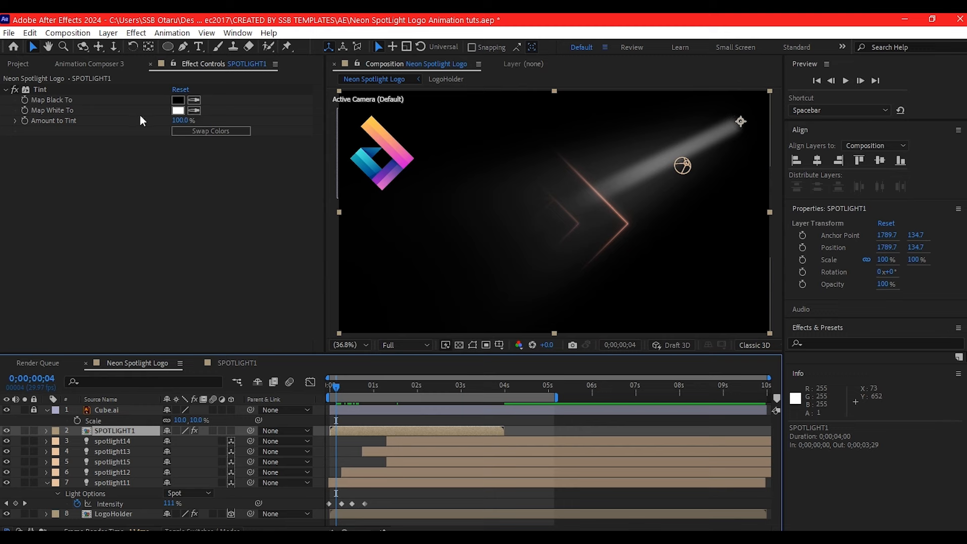
{"action": "left_click", "coordinate": [194, 110]}
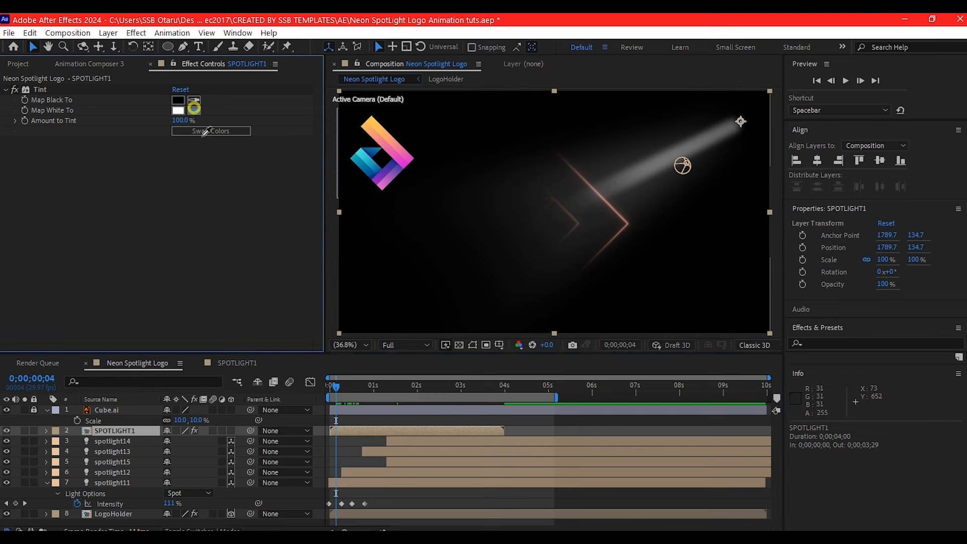
{"action": "left_click", "coordinate": [402, 153]}
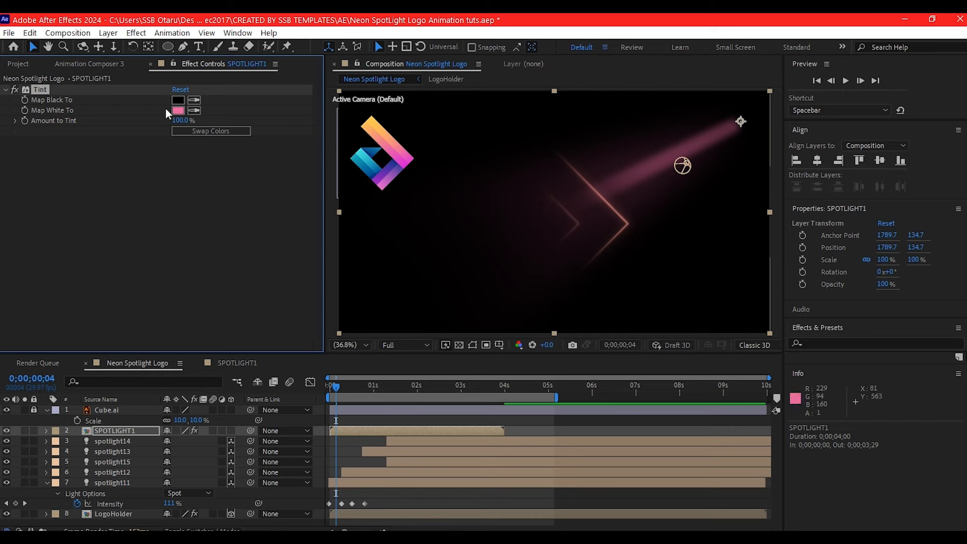
{"action": "left_click", "coordinate": [195, 100]}
{"action": "left_click", "coordinate": [342, 240]}
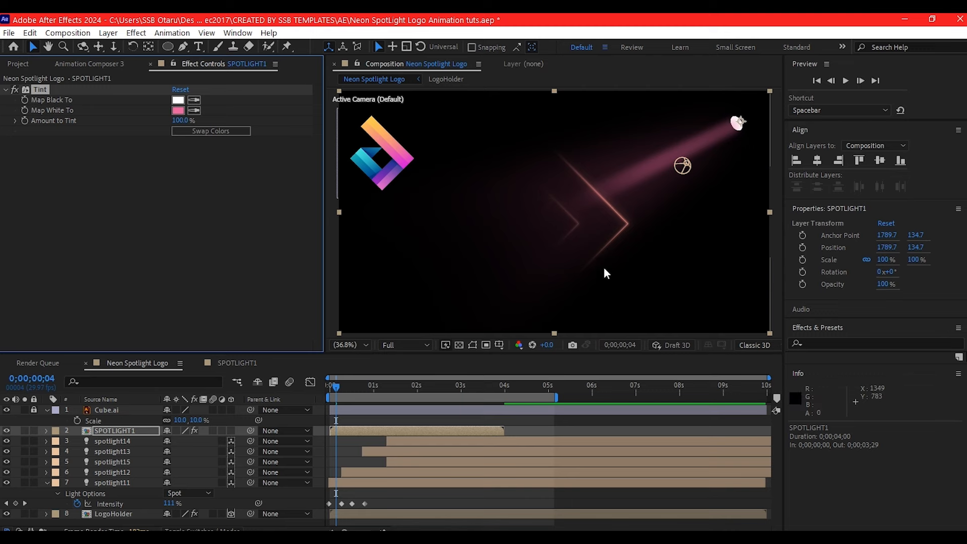
Apply the Hue/Saturation effect to SPOTLIGHT1 and set Master Saturation to 90
{"action": "key", "text": "ctrl+space"}
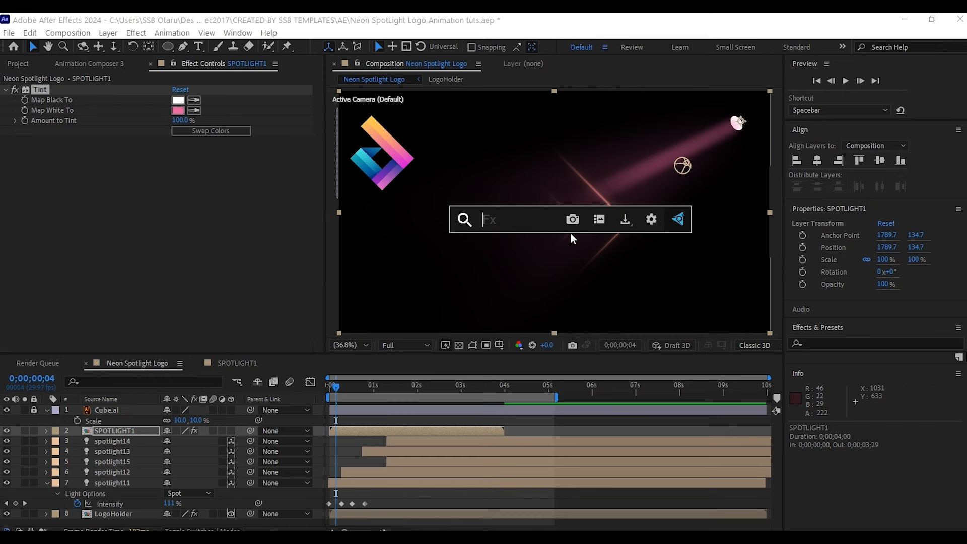
{"action": "type", "text": "hue"}
{"action": "left_click", "coordinate": [534, 256]}
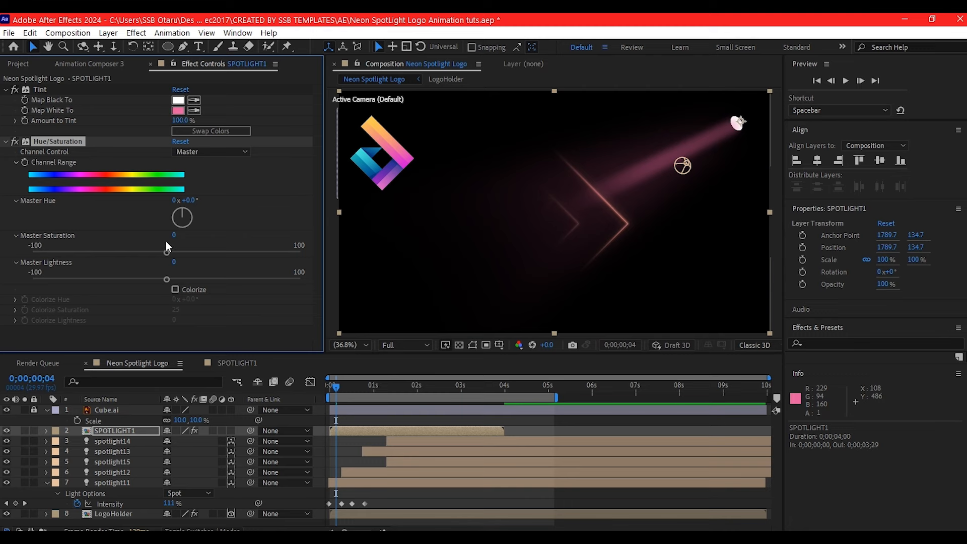
{"action": "left_click_drag", "start_coordinate": [174, 239], "coordinate": [220, 240]}
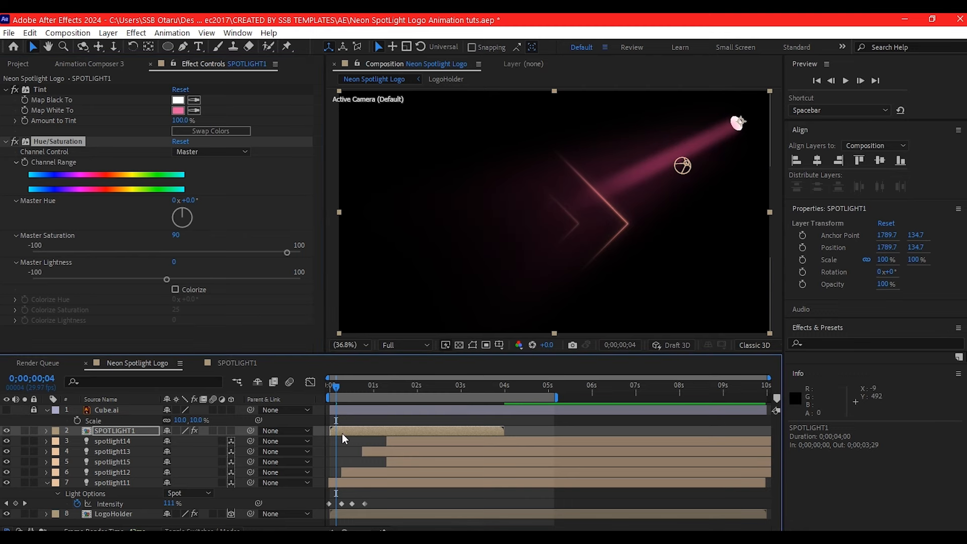
Keyframe SPOTLIGHT1's opacity in time with spotlight11's intensity keyframes, from 0% at the start to 100% at frame 8 and 0% at frame 24
{"action": "key", "text": "t"}
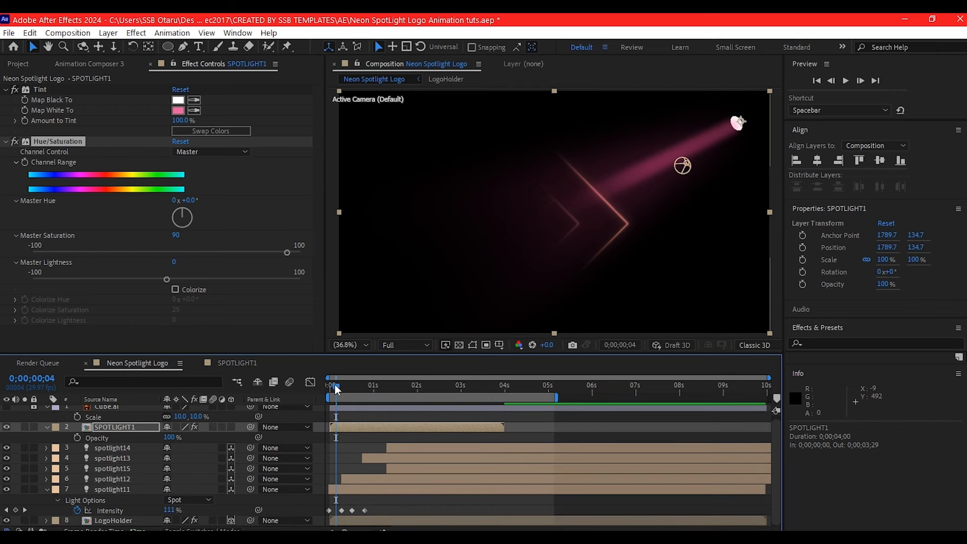
{"action": "left_click_drag", "start_coordinate": [336, 392], "coordinate": [341, 388]}
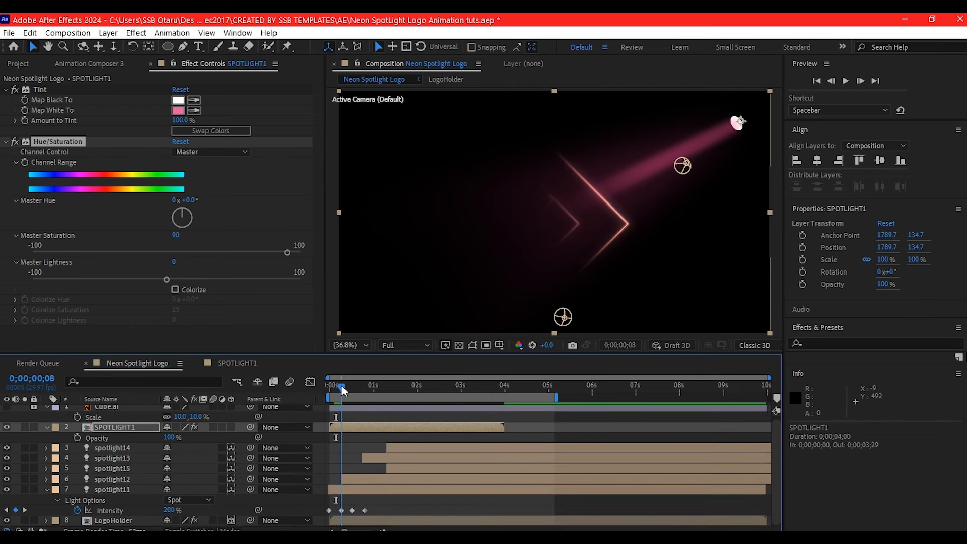
{"action": "left_click", "coordinate": [78, 438]}
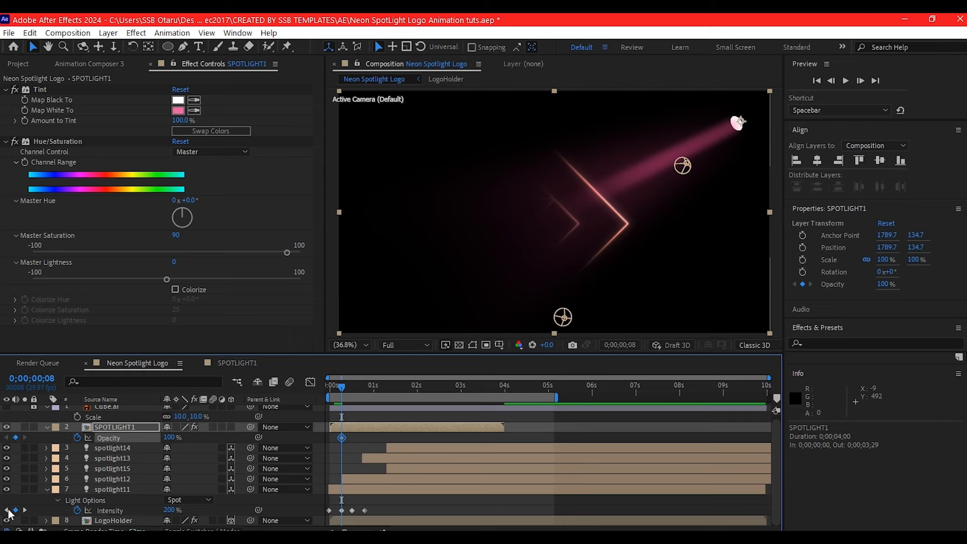
{"action": "left_click", "coordinate": [7, 510]}
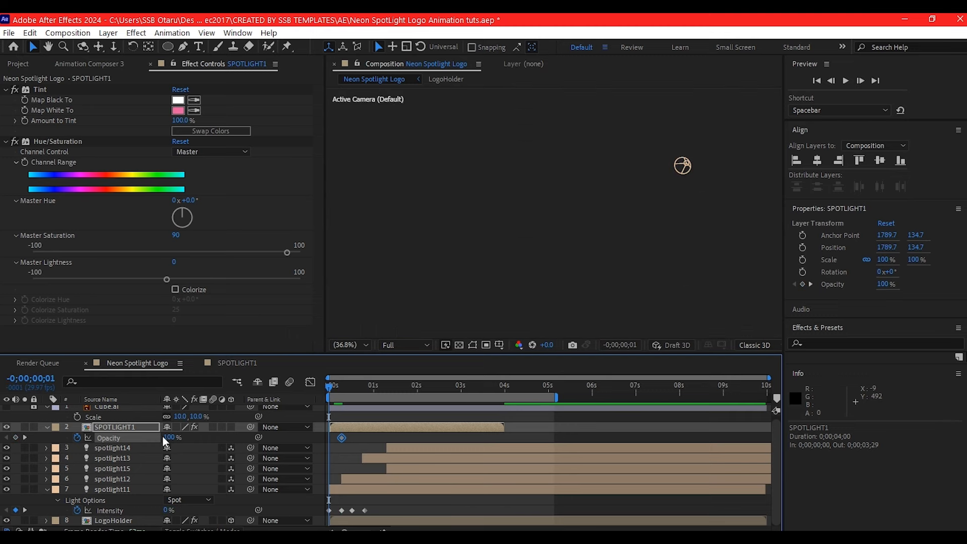
{"action": "left_click", "coordinate": [170, 437]}
{"action": "type", "text": "0"}
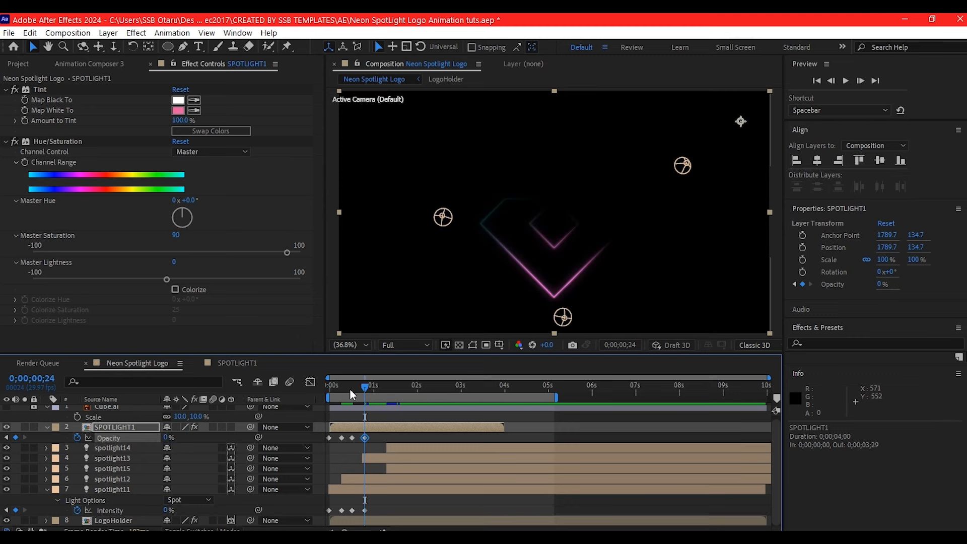
Play the composition from the start to check SPOTLIGHT1's opacity flicker
{"action": "left_click_drag", "start_coordinate": [343, 386], "coordinate": [313, 391]}
{"action": "key", "text": "space"}
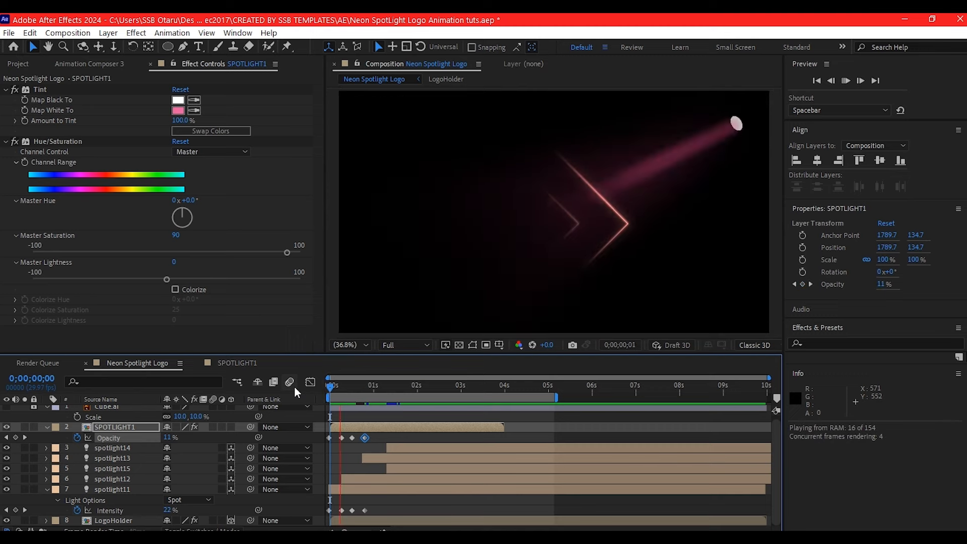
{"action": "key", "text": "space"}
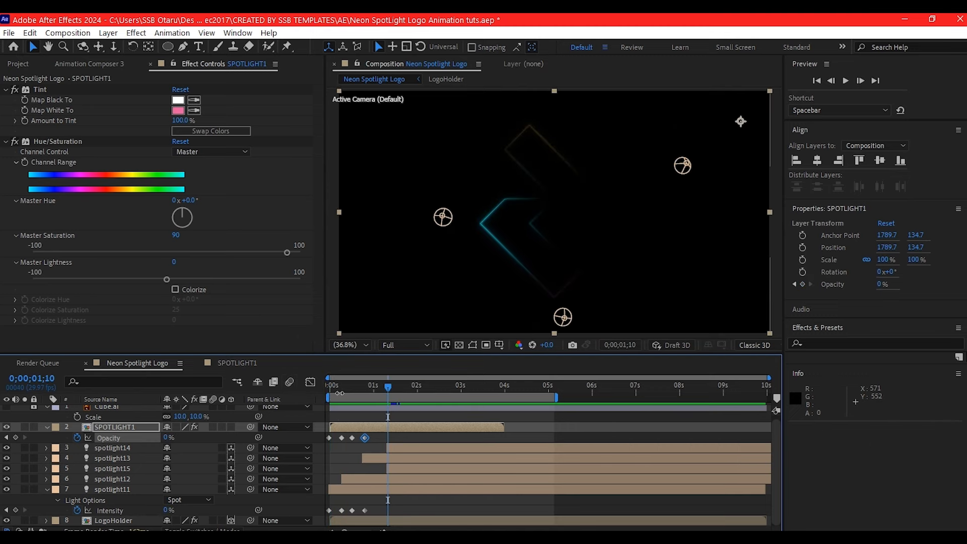
Duplicate SPOTLIGHT1 and shift the upper copy 8 frames later to line up with the start of spotlight12
{"action": "left_click", "coordinate": [361, 426]}
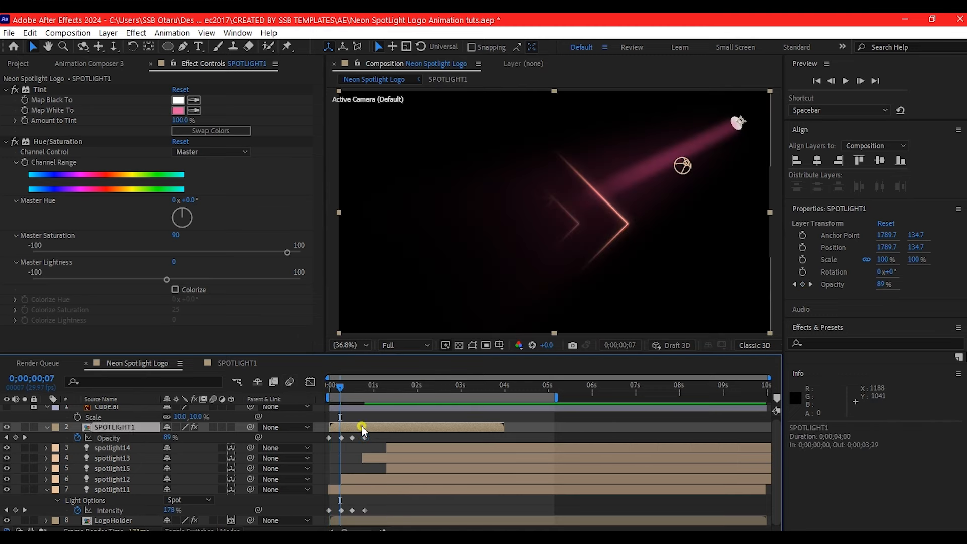
{"action": "key", "text": "ctrl+d"}
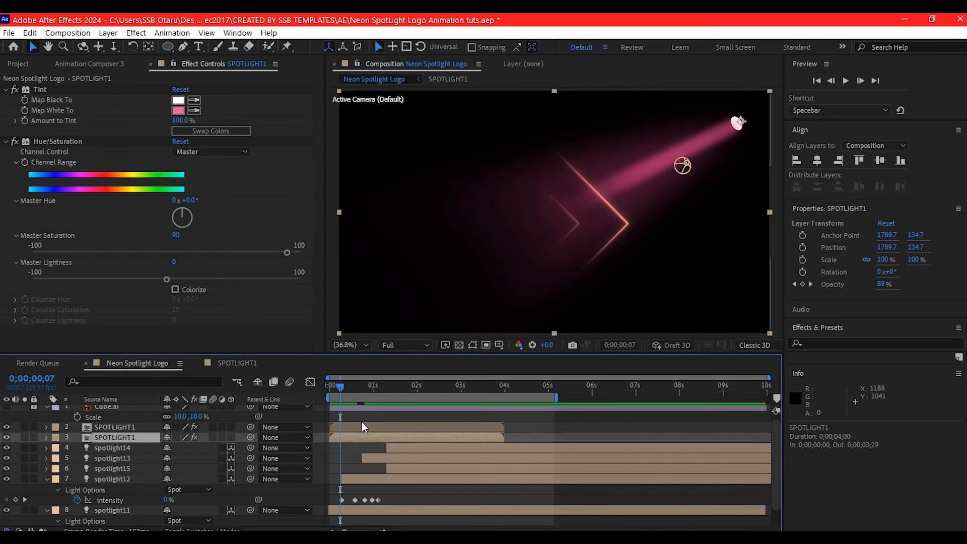
{"action": "left_click", "coordinate": [354, 426]}
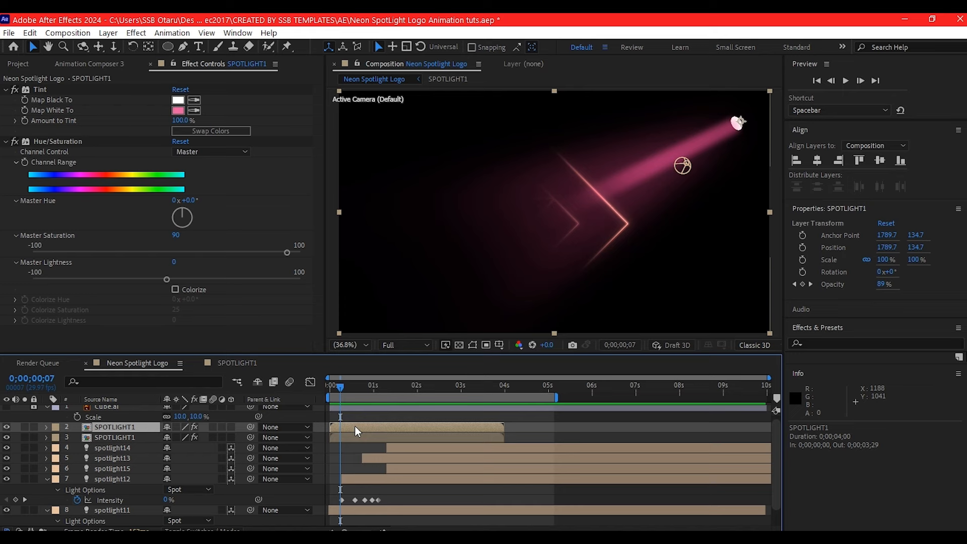
{"action": "key", "text": "t"}
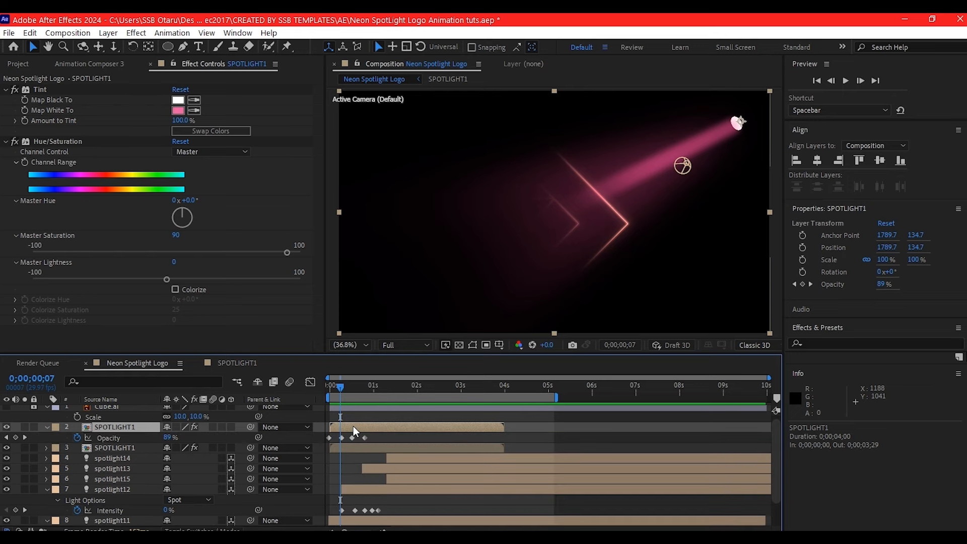
{"action": "left_click_drag", "start_coordinate": [353, 425], "coordinate": [365, 428]}
{"action": "key", "text": "space"}
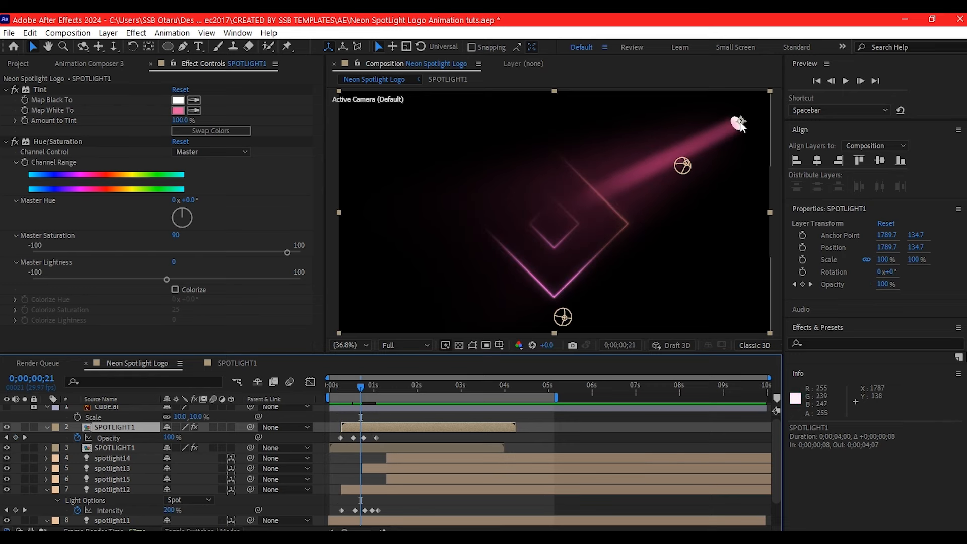
Move the upper SPOTLIGHT1 copy to about 569, 1061 and rotate it to 176° so its beam hits the logo from below
{"action": "left_click_drag", "start_coordinate": [737, 122], "coordinate": [550, 289]}
{"action": "scroll", "coordinate": [389, 438], "scroll_direction": "up", "scroll_amount": 1}
{"action": "key", "text": "r"}
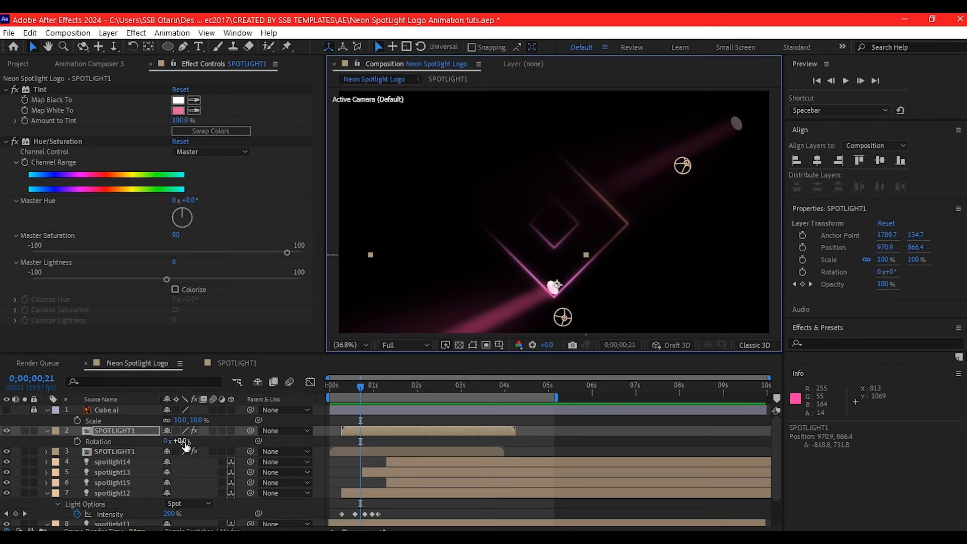
{"action": "left_click_drag", "start_coordinate": [187, 441], "coordinate": [248, 431]}
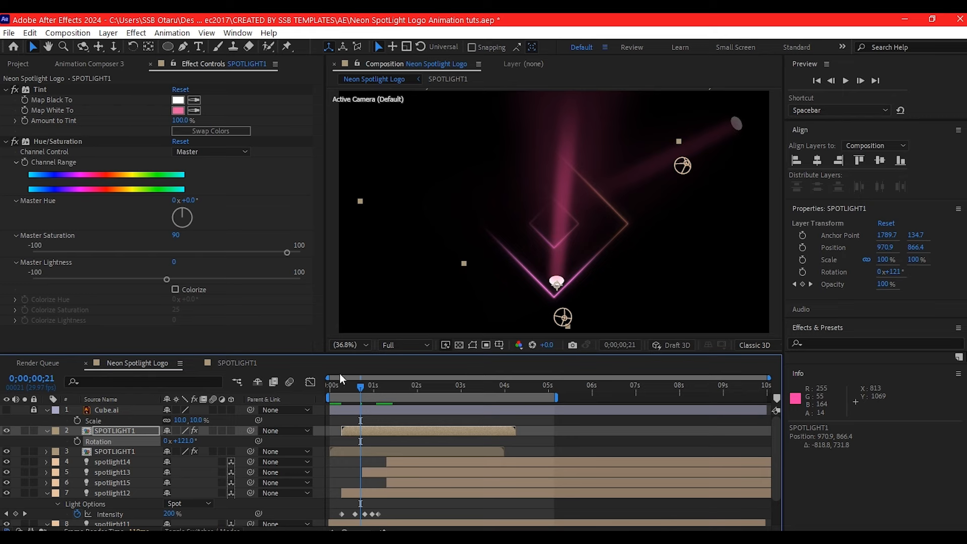
{"action": "scroll", "coordinate": [563, 270], "scroll_direction": "down", "scroll_amount": 1}
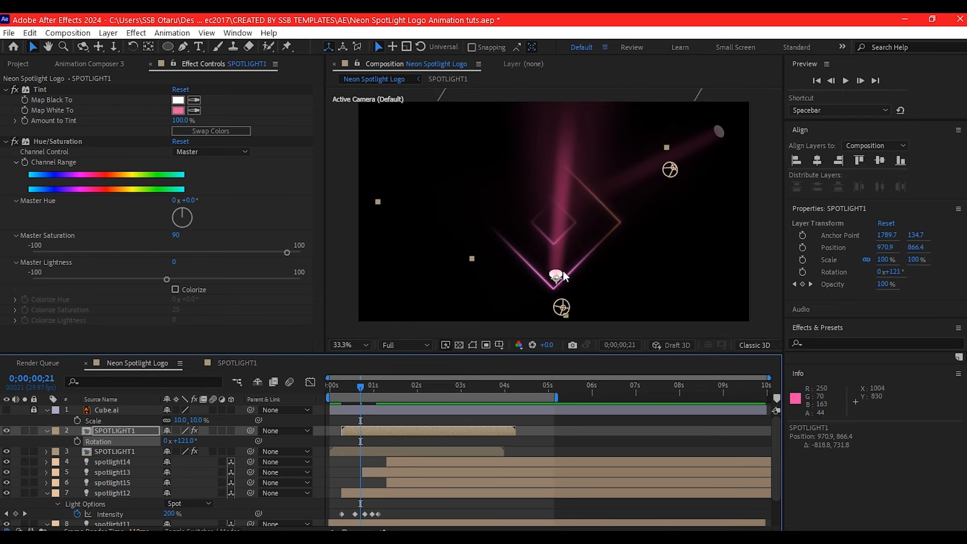
{"action": "left_click_drag", "start_coordinate": [557, 276], "coordinate": [475, 318]}
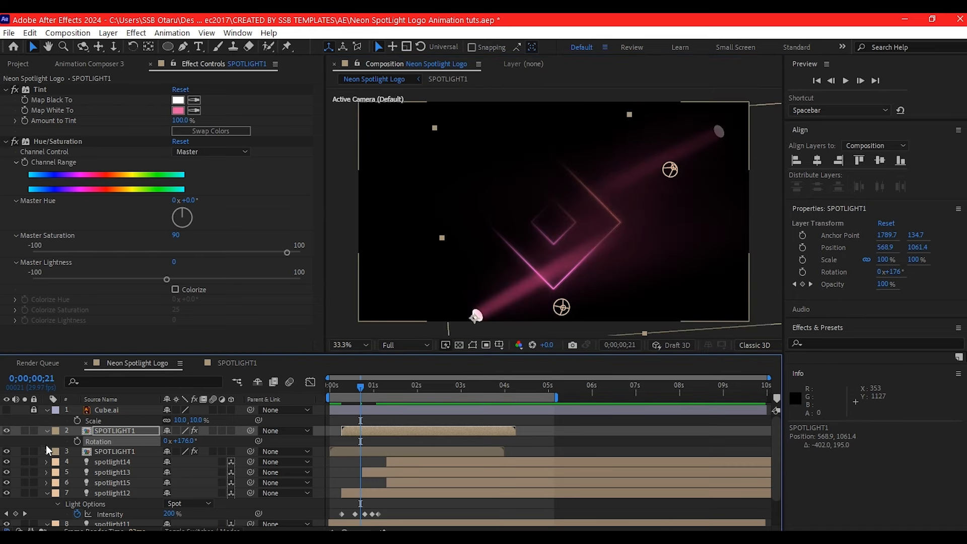
Make Cube.ai visible and set the copy's Tint Map White To to the purple-pink sampled from the lower part of the cube
{"action": "left_click", "coordinate": [6, 410]}
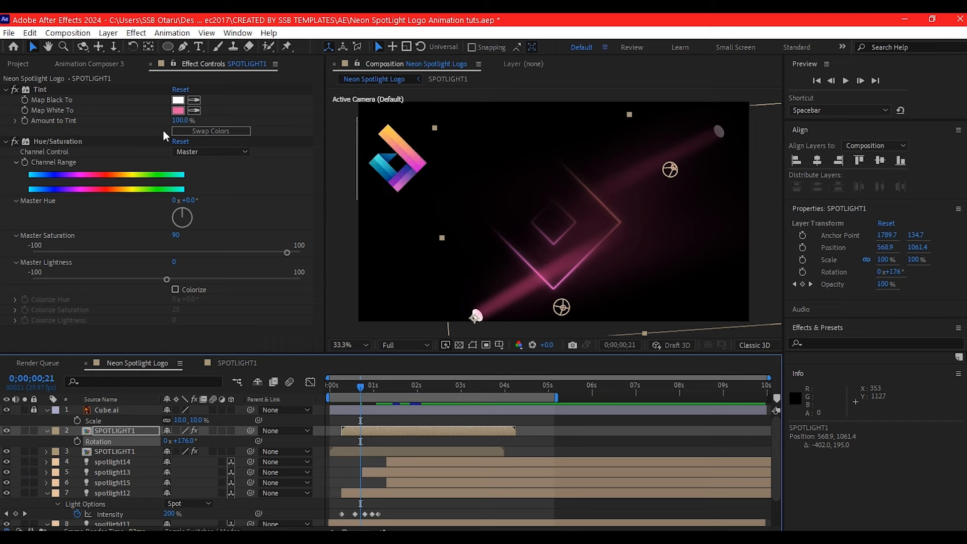
{"action": "left_click", "coordinate": [193, 111]}
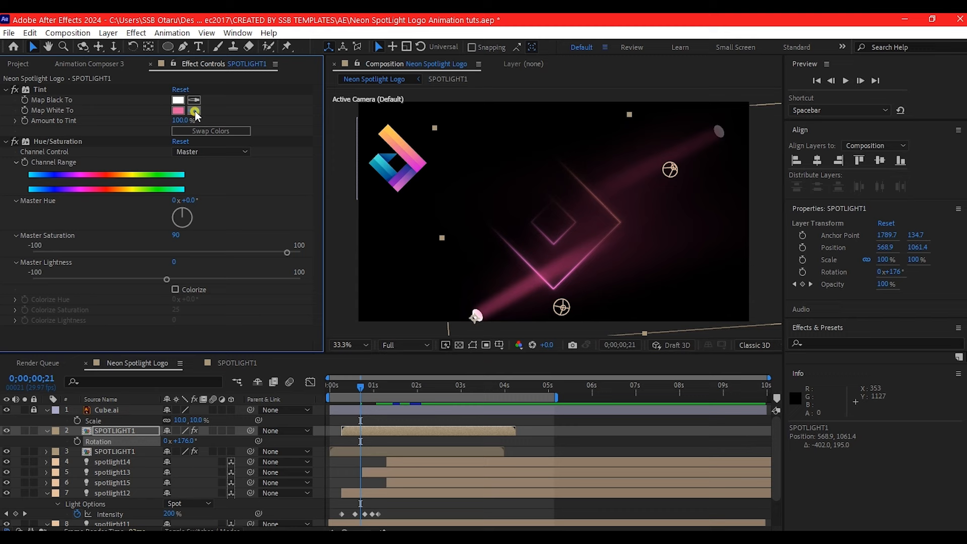
{"action": "left_click", "coordinate": [403, 185]}
Play the composition from the start to review the timing and colours of the spotlight beams
{"action": "left_click_drag", "start_coordinate": [338, 386], "coordinate": [323, 388]}
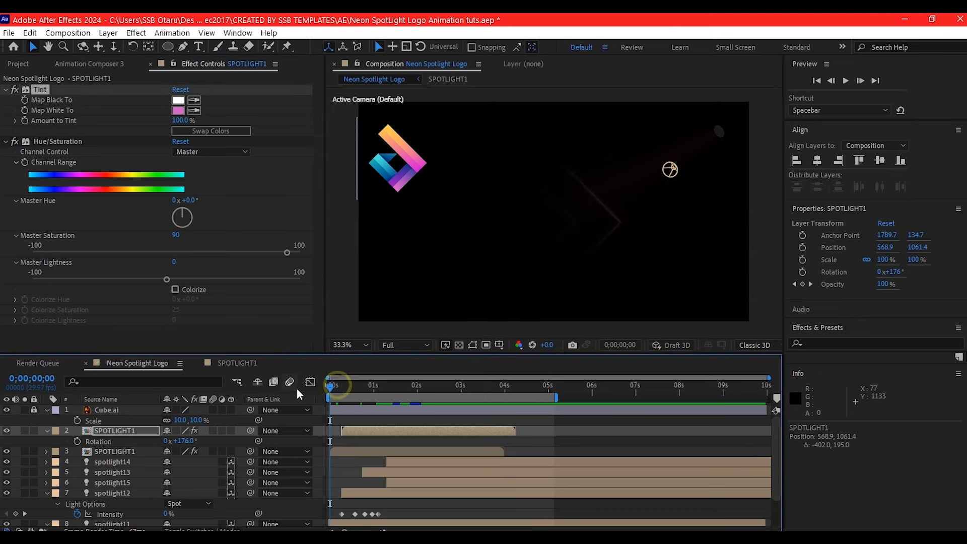
{"action": "key", "text": "space"}
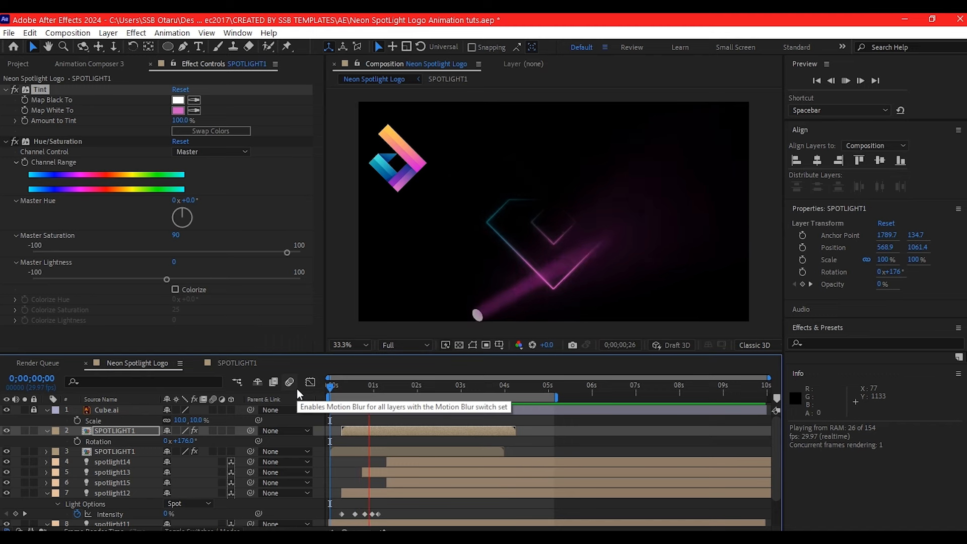
{"action": "key", "text": "space"}
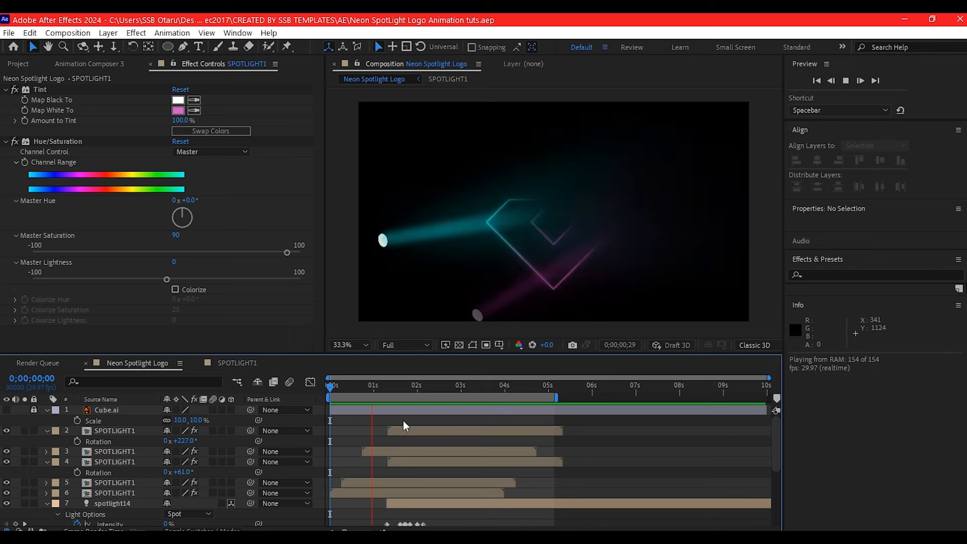
{"action": "key", "text": "space"}
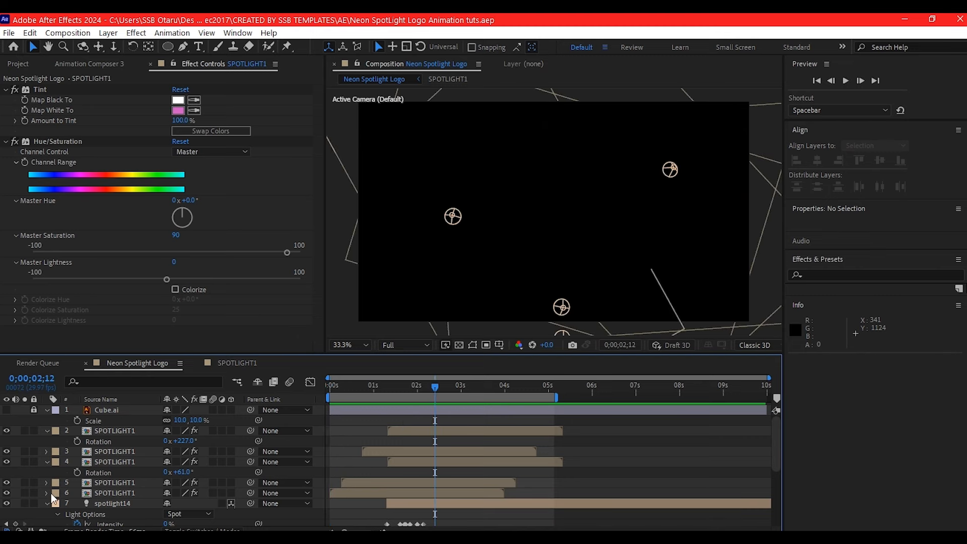
Duplicate the spotlight14 light and reveal the copy's Intensity keyframes
{"action": "scroll", "coordinate": [436, 463], "scroll_direction": "down", "scroll_amount": 3}
{"action": "scroll", "coordinate": [436, 461], "scroll_direction": "up", "scroll_amount": 2}
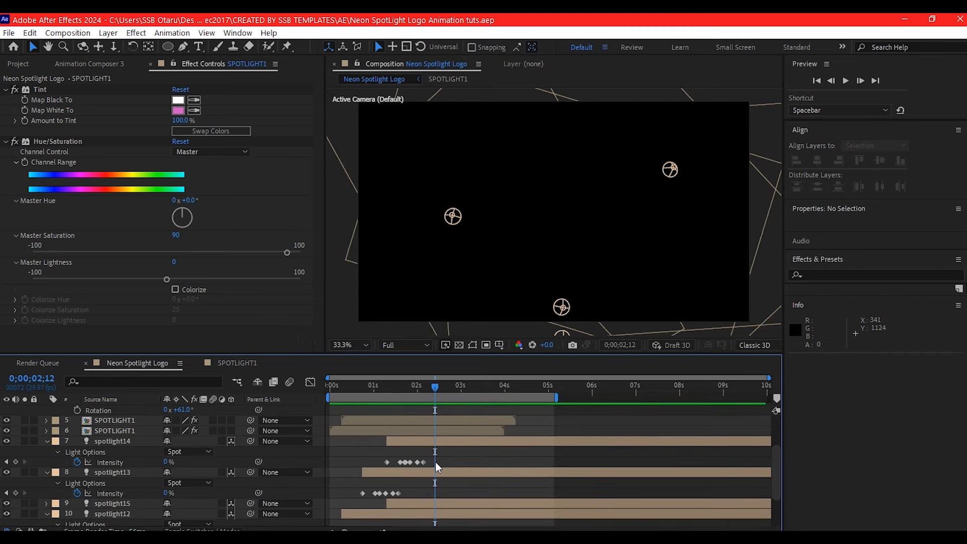
{"action": "scroll", "coordinate": [393, 478], "scroll_direction": "down", "scroll_amount": 1}
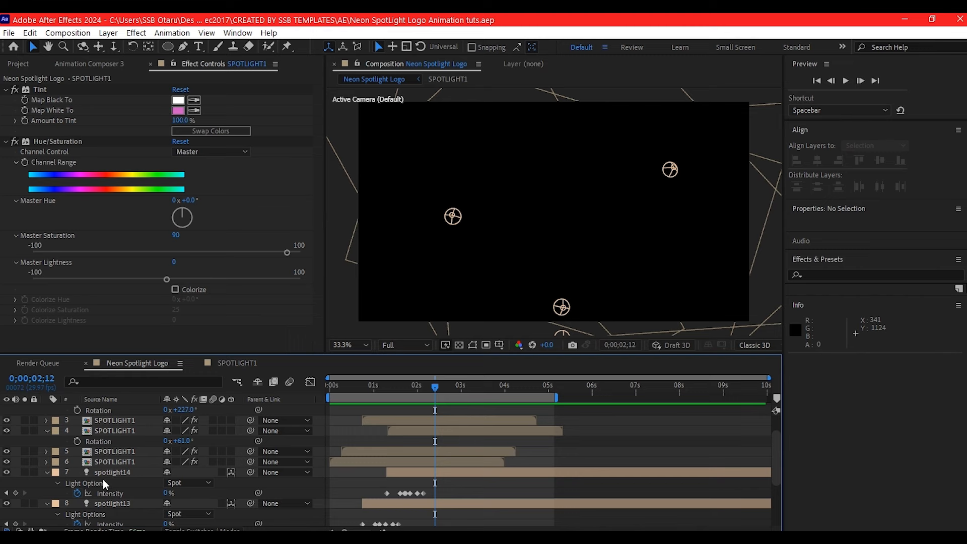
{"action": "left_click", "coordinate": [115, 471]}
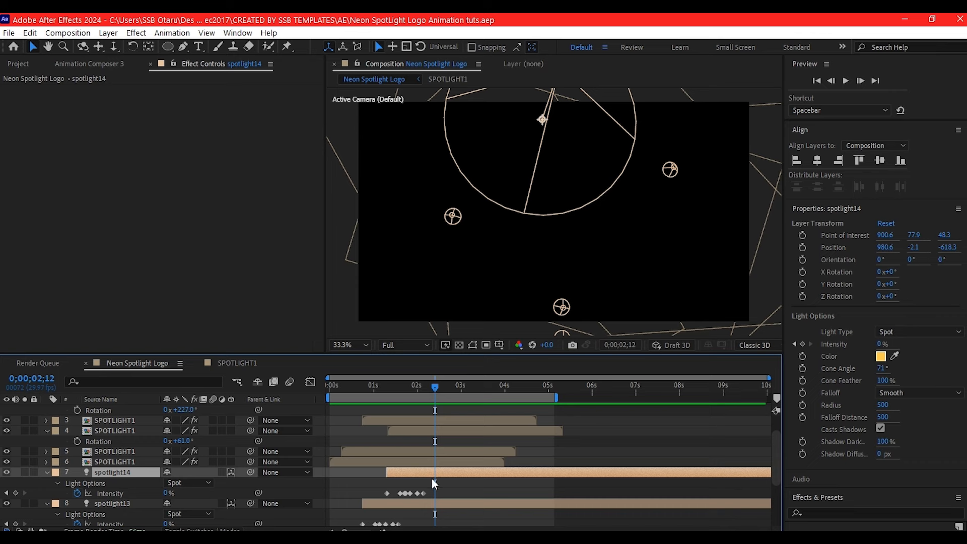
{"action": "key", "text": "ctrl+d"}
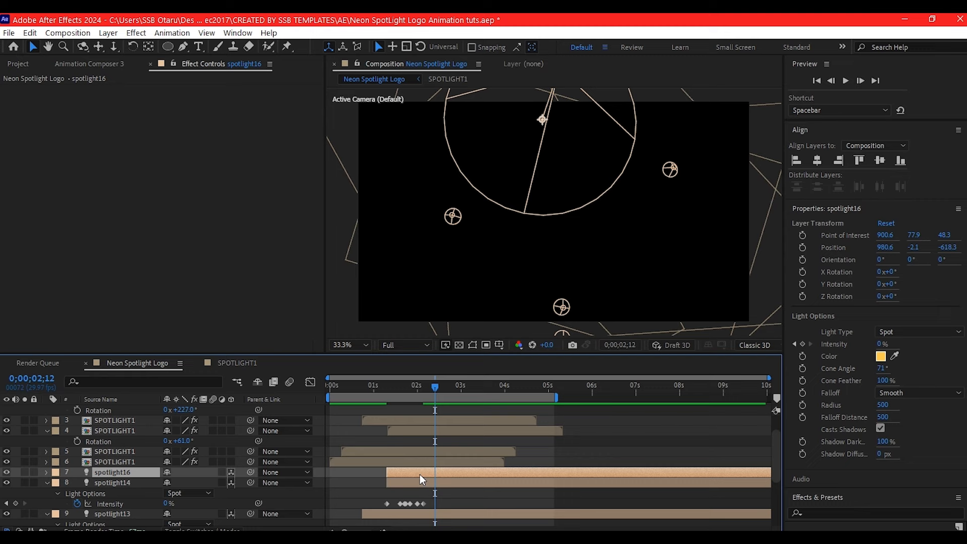
{"action": "key", "text": "u"}
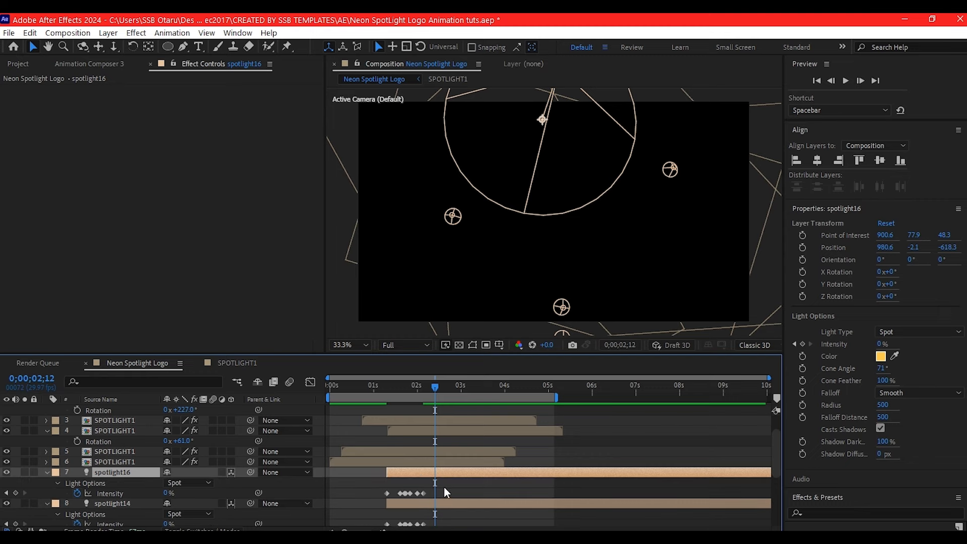
Delete all but the first two Intensity keyframes of the copied light and move it down to about 987, 458 over the logo's centre
{"action": "left_click_drag", "start_coordinate": [448, 486], "coordinate": [408, 498]}
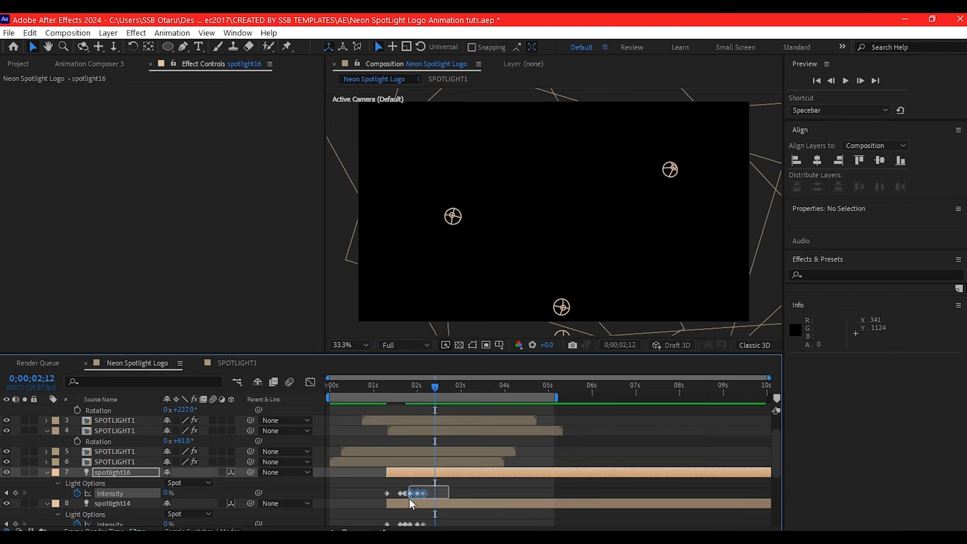
{"action": "key", "text": "Delete"}
{"action": "key", "text": "comma"}
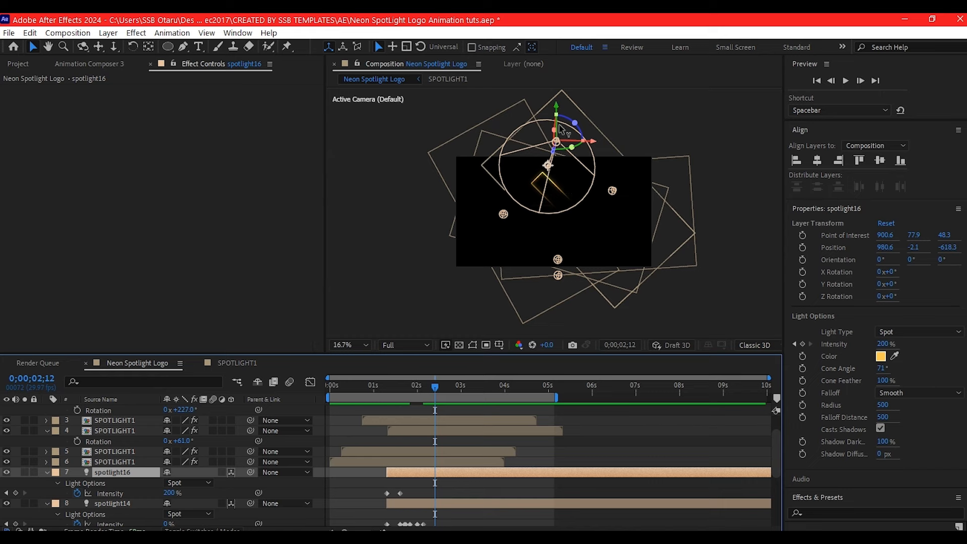
{"action": "left_click_drag", "start_coordinate": [561, 113], "coordinate": [565, 173]}
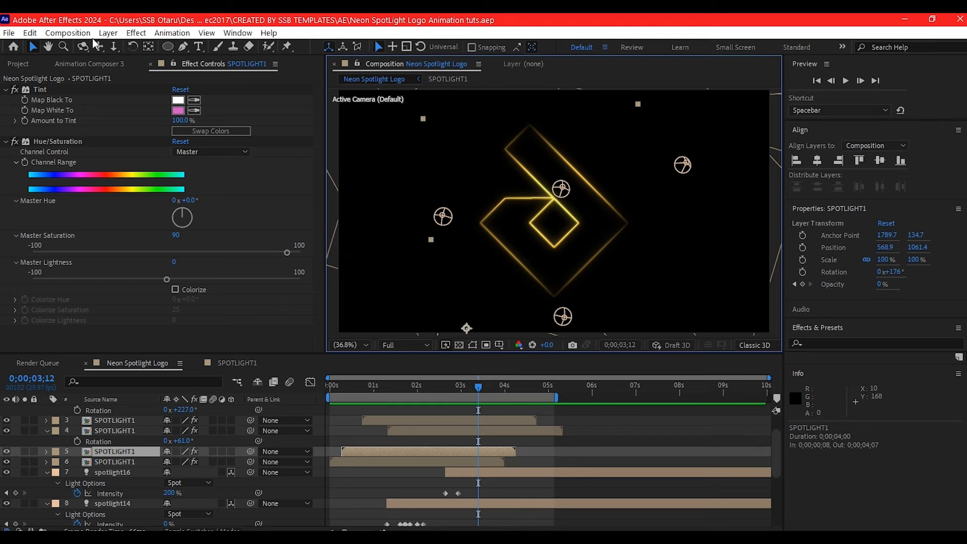
Change the light colour of spotlight16 to white in its light settings and collapse its keyframes
{"action": "left_click", "coordinate": [108, 33]}
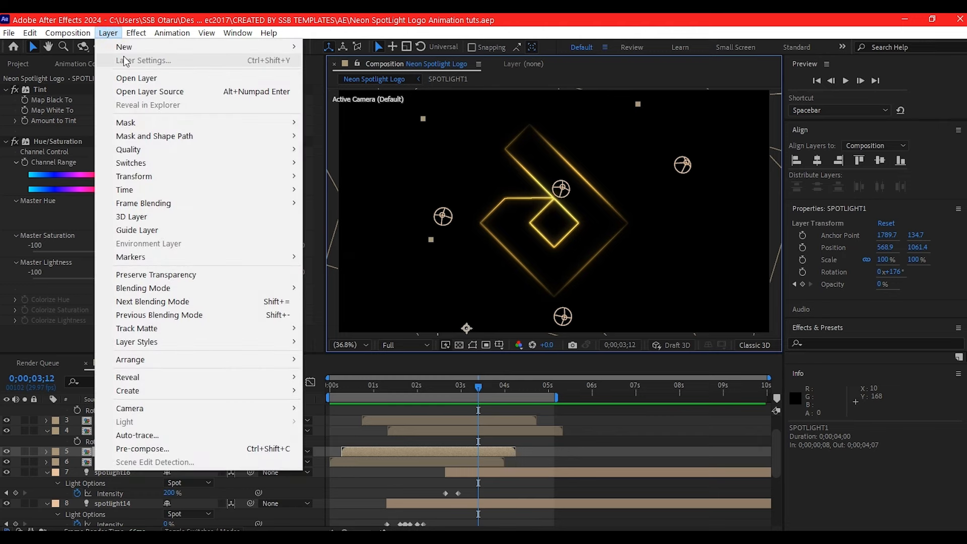
{"action": "left_click", "coordinate": [456, 480]}
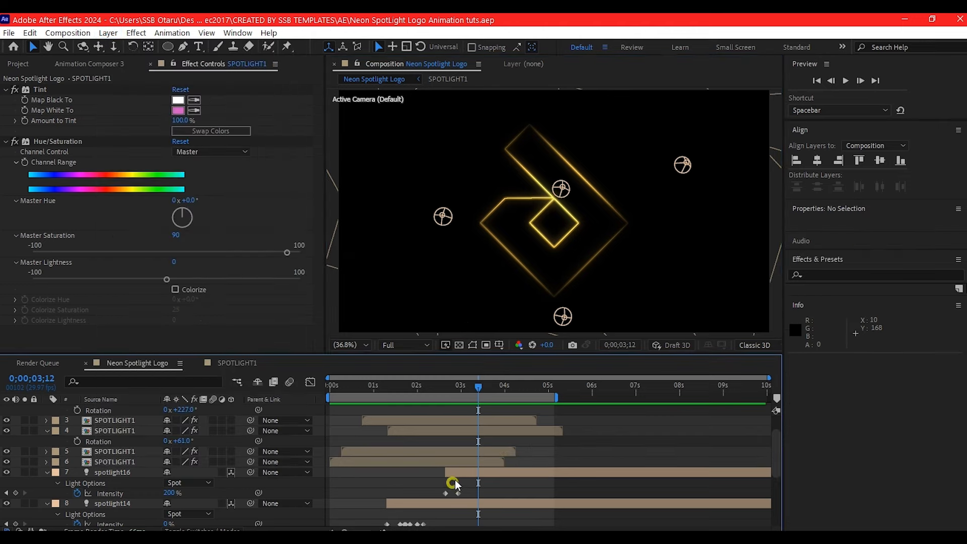
{"action": "left_click", "coordinate": [467, 475]}
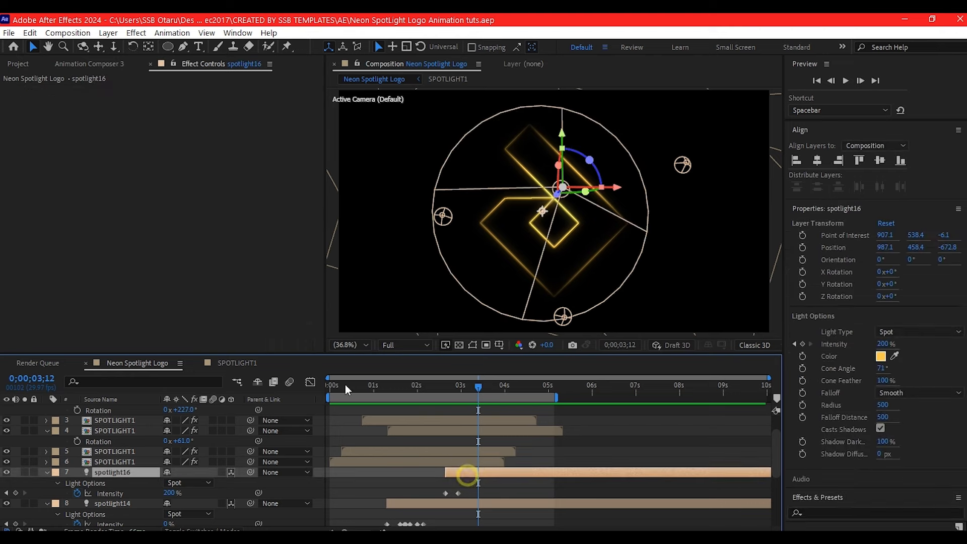
{"action": "left_click", "coordinate": [108, 32]}
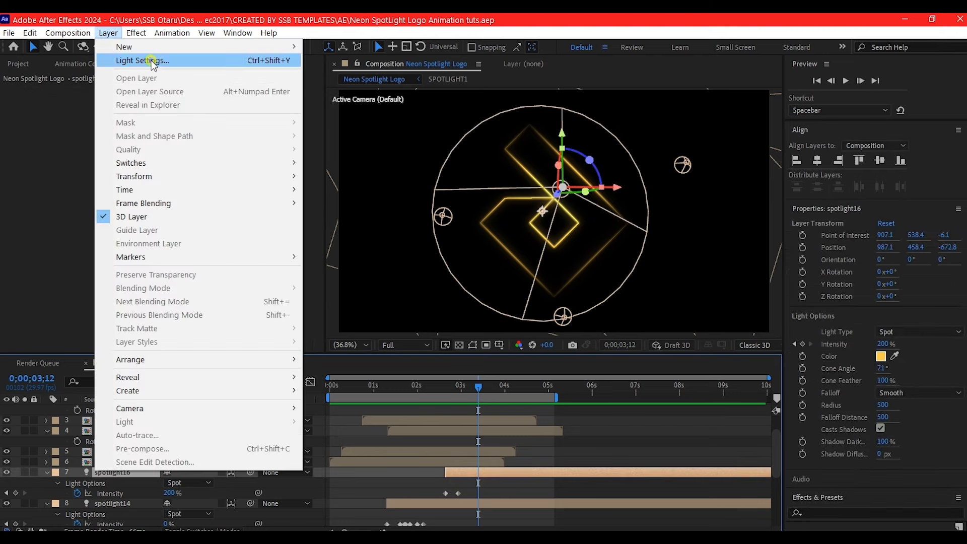
{"action": "left_click", "coordinate": [150, 60]}
{"action": "left_click", "coordinate": [607, 196]}
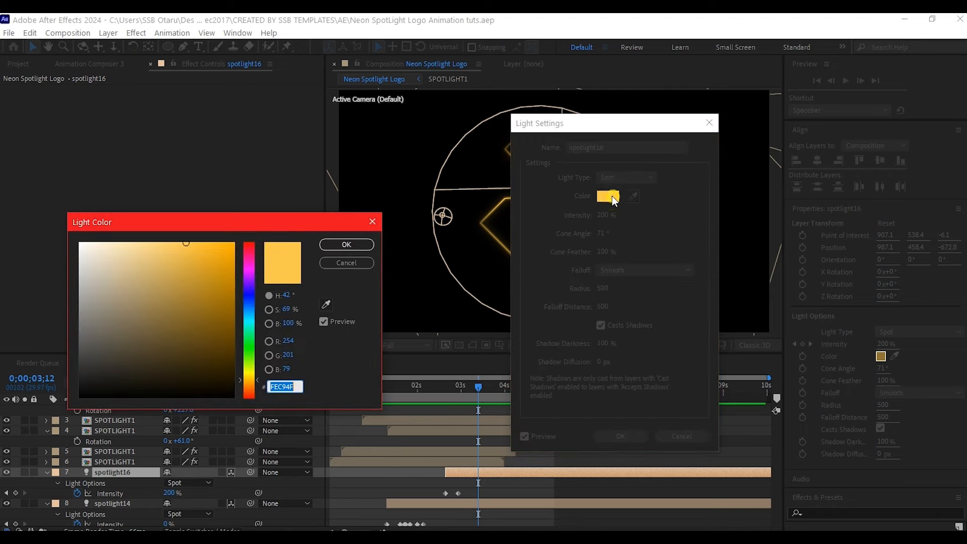
{"action": "left_click", "coordinate": [103, 259]}
{"action": "left_click", "coordinate": [346, 242]}
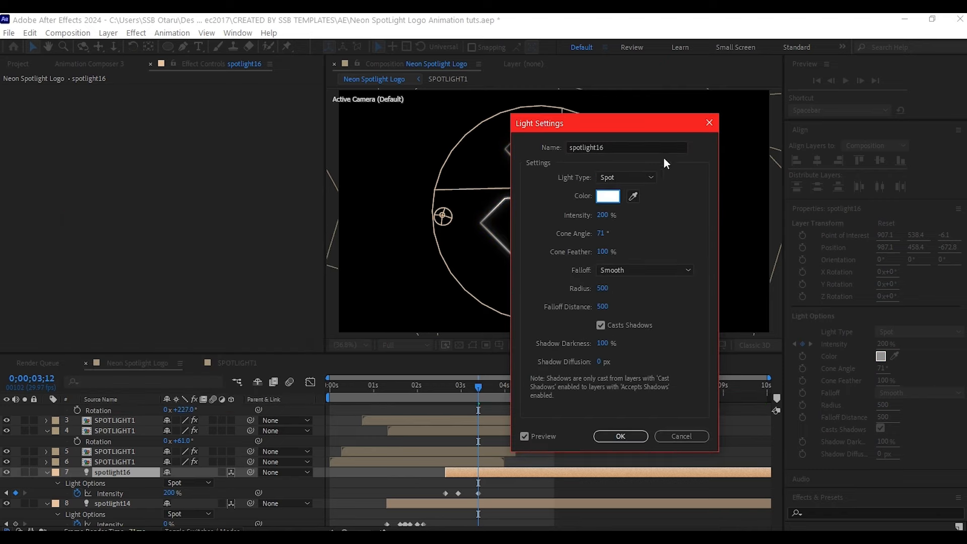
{"action": "left_click", "coordinate": [621, 436]}
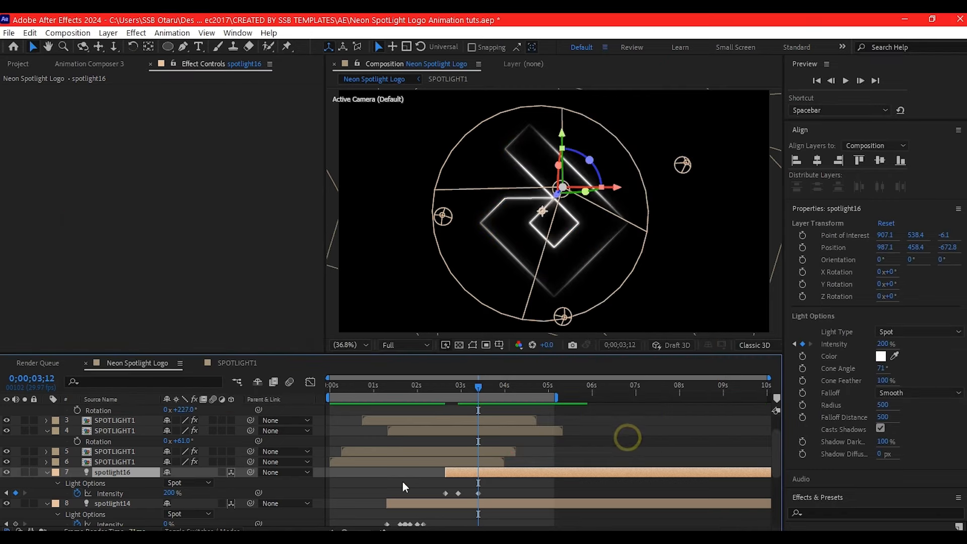
{"action": "key", "text": "u"}
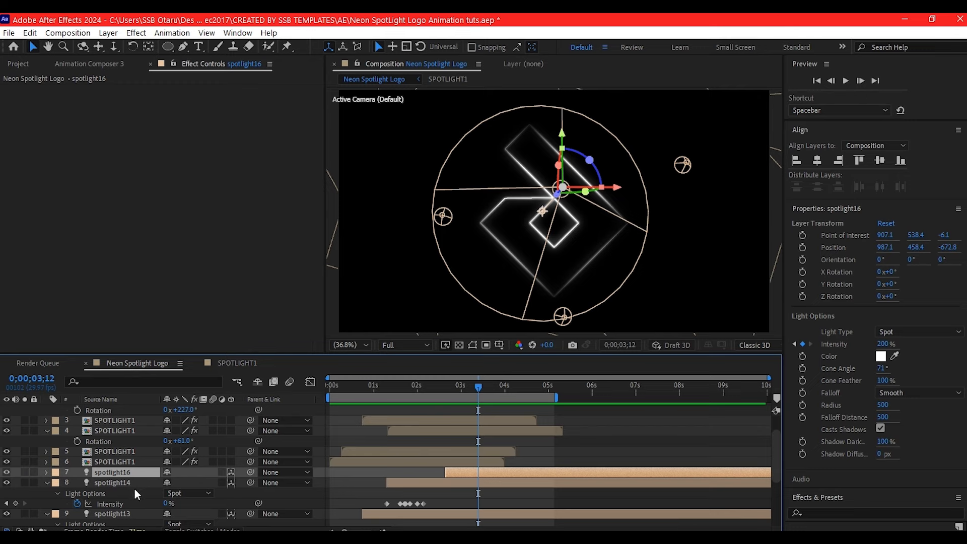
Duplicate the LogoHolder layer and remove all effects from the upper copy
{"action": "scroll", "coordinate": [135, 491], "scroll_direction": "down", "scroll_amount": 3}
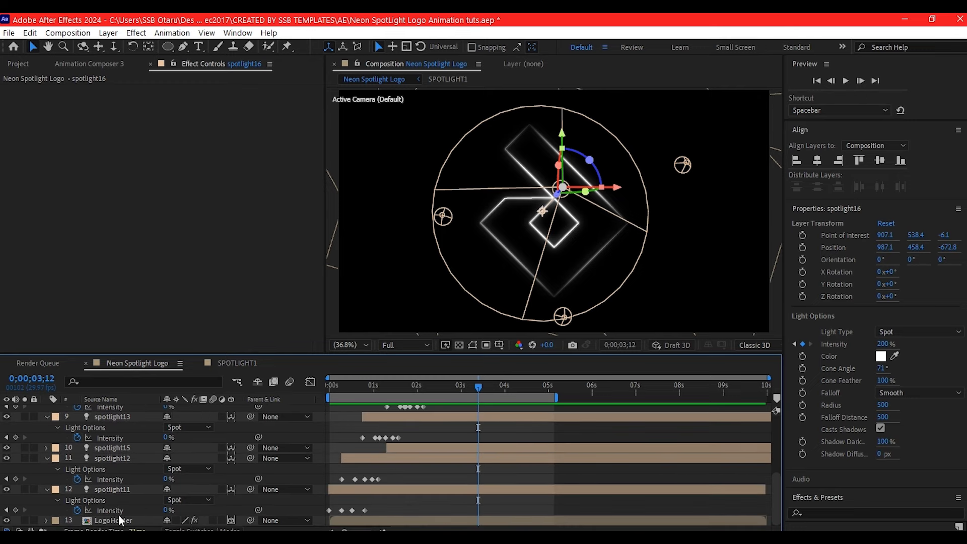
{"action": "left_click", "coordinate": [119, 514]}
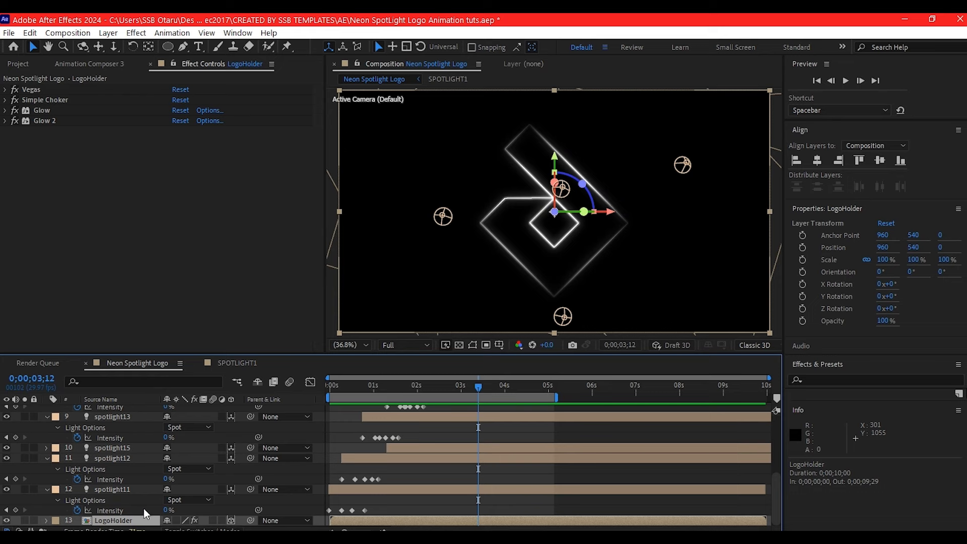
{"action": "key", "text": "ctrl+d"}
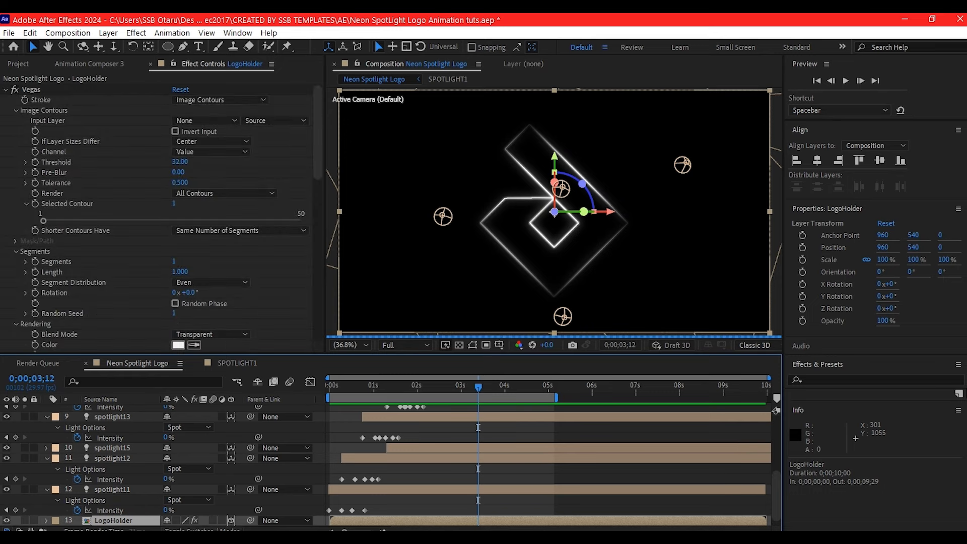
{"action": "scroll", "coordinate": [373, 510], "scroll_direction": "down", "scroll_amount": 1}
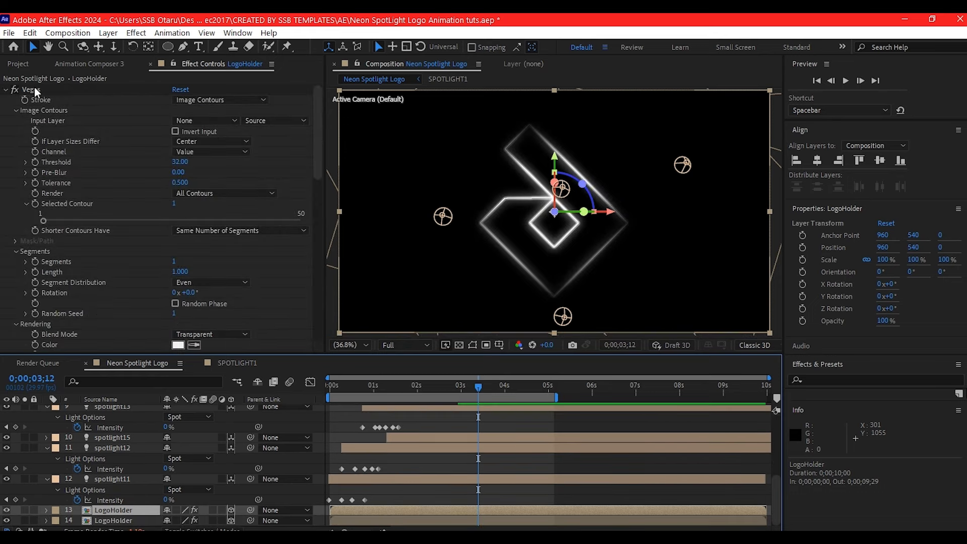
{"action": "left_click", "coordinate": [37, 91]}
{"action": "key", "text": "Delete"}
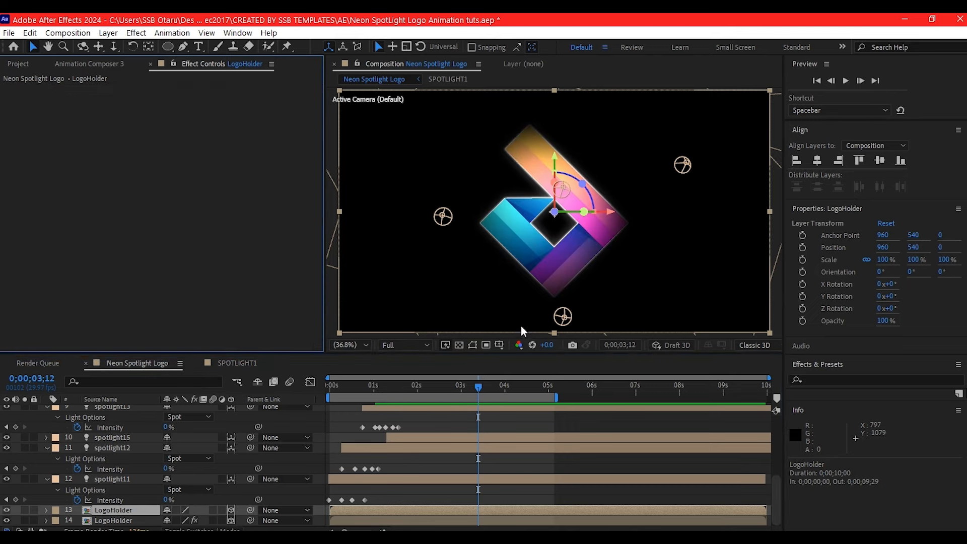
Apply Noise at 16% and Color Emboss with Relief 0.90 to the upper LogoHolder
{"action": "key", "text": "ctrl+space"}
{"action": "type", "text": "noise"}
{"action": "left_click", "coordinate": [482, 247]}
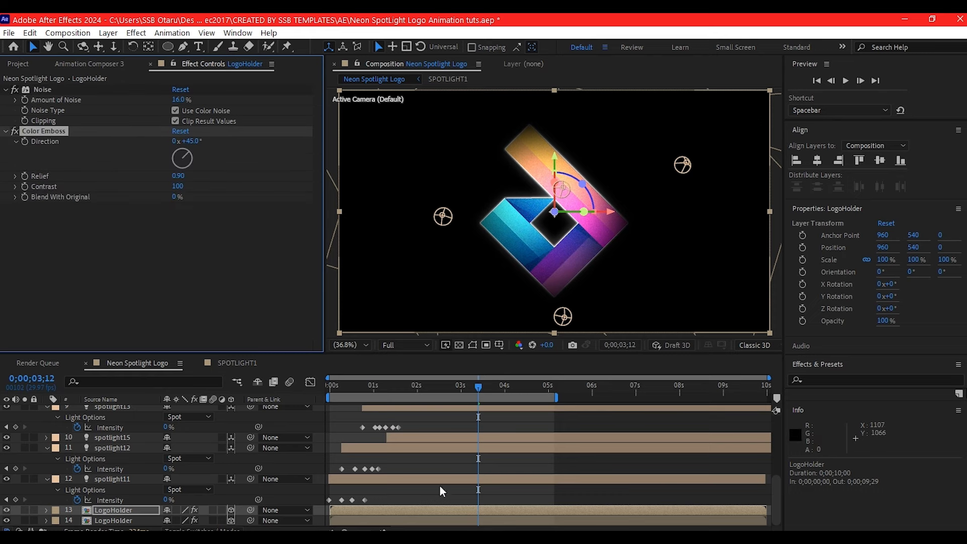
Add Bevel Alpha to the upper LogoHolder and set its Edge Thickness to 4.00
{"action": "key", "text": "ctrl+space"}
{"action": "type", "text": "beve"}
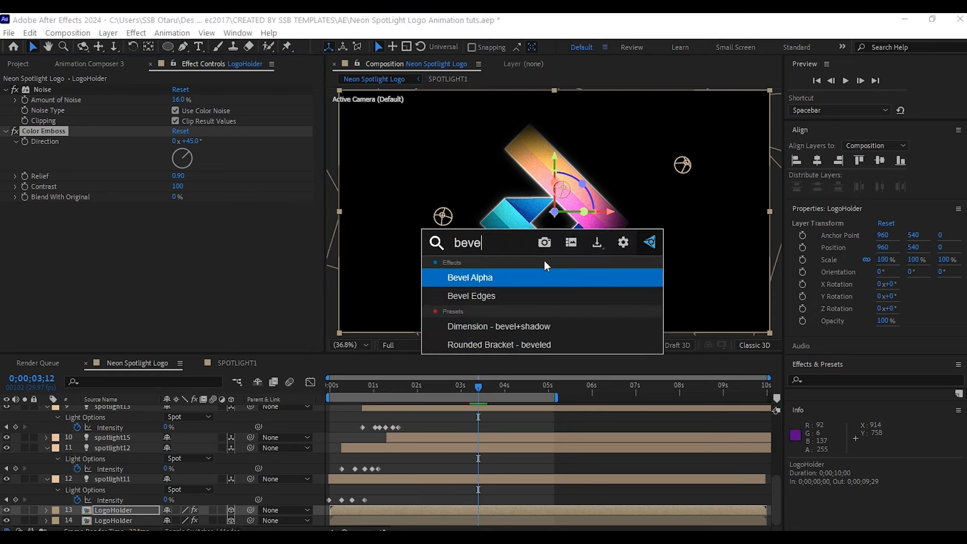
{"action": "left_click", "coordinate": [505, 279]}
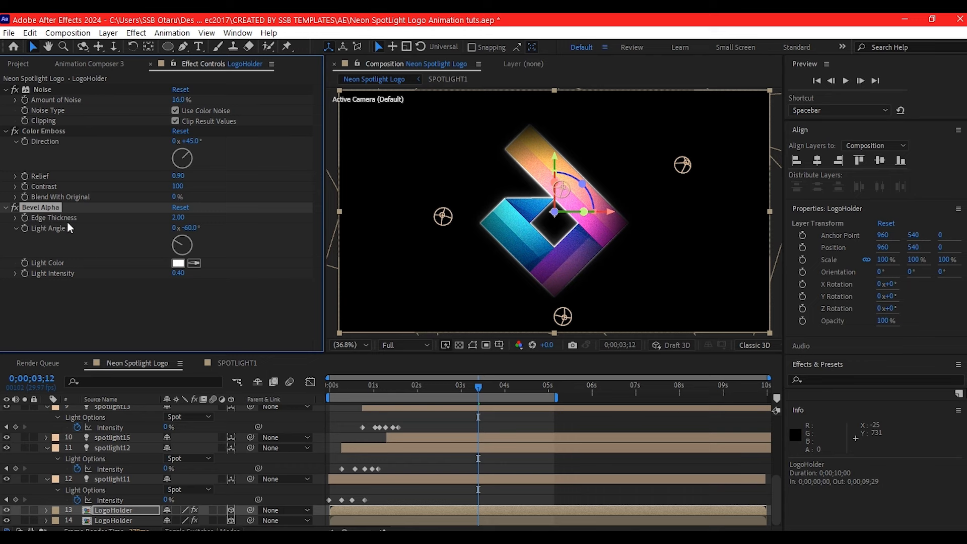
{"action": "left_click_drag", "start_coordinate": [173, 221], "coordinate": [179, 221]}
Add Linear Wipe to the upper LogoHolder and keyframe Transition Completion from 100% at 0;00;02;21 to 0% at 0;00;03;20
{"action": "left_click_drag", "start_coordinate": [390, 385], "coordinate": [491, 392]}
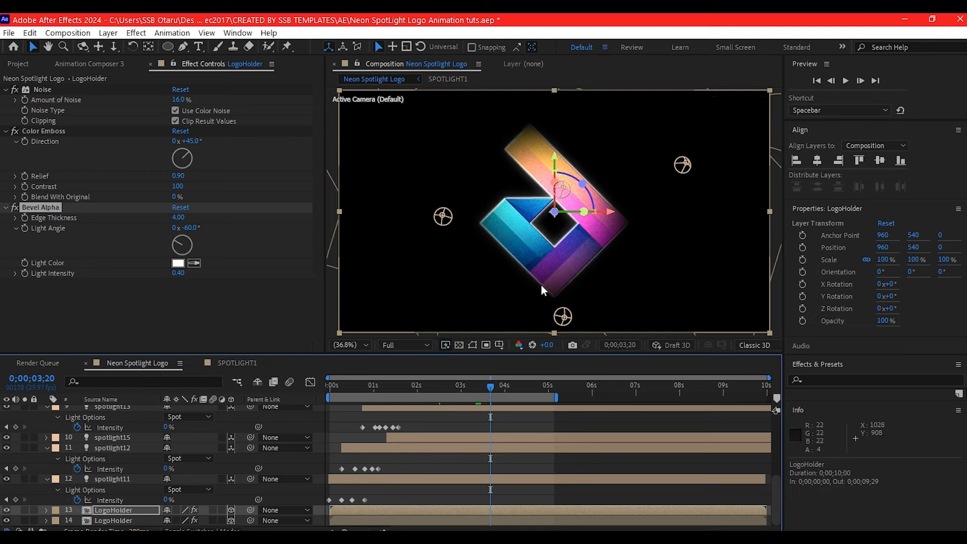
{"action": "key", "text": "ctrl+space"}
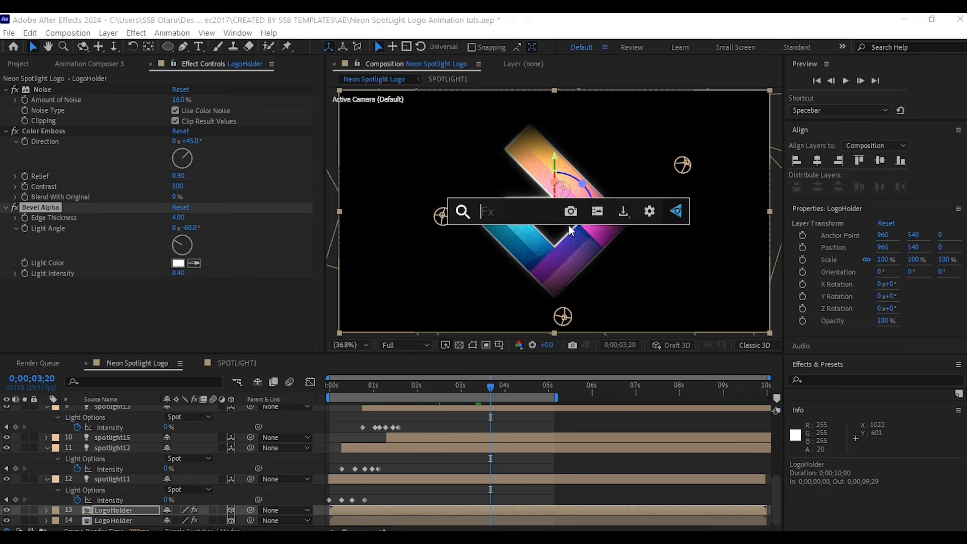
{"action": "type", "text": "linear"}
{"action": "left_click", "coordinate": [506, 268]}
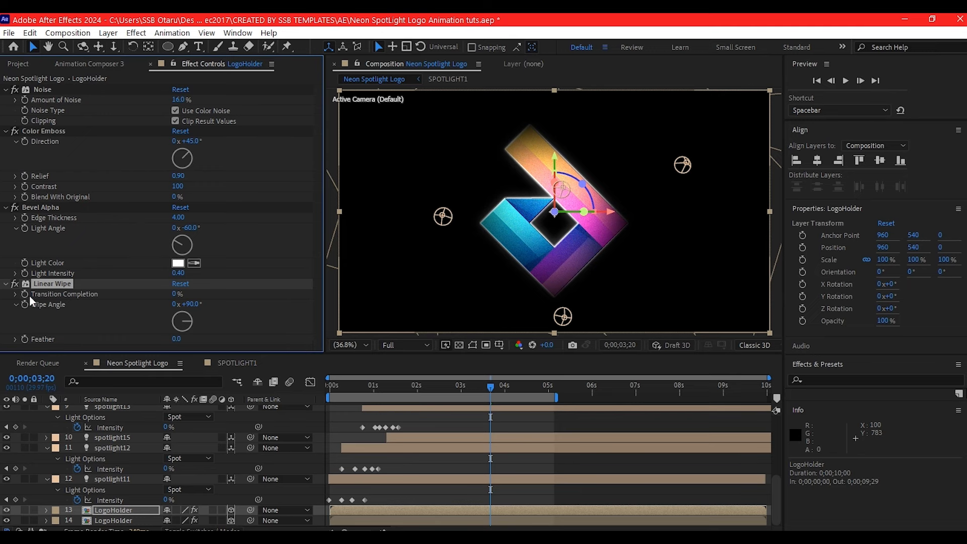
{"action": "left_click", "coordinate": [26, 294]}
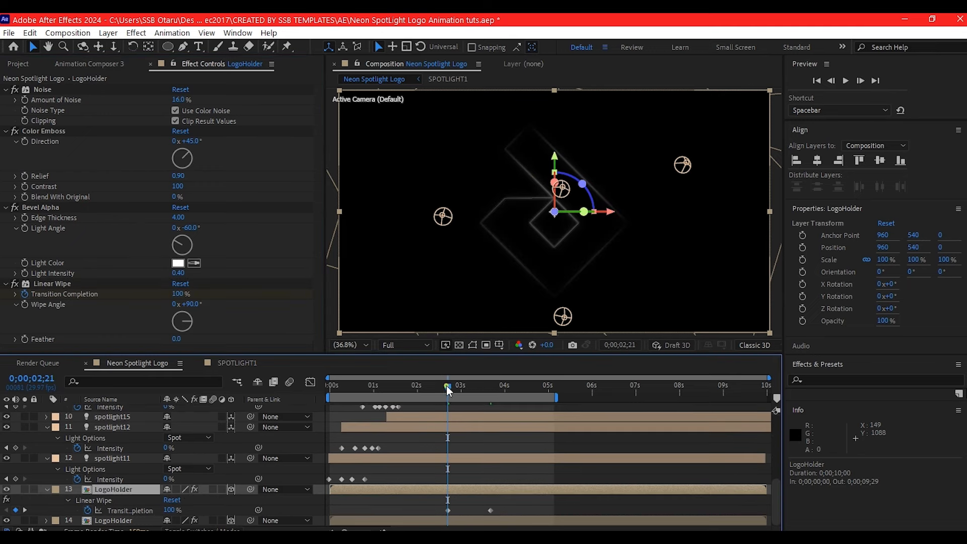
{"action": "left_click_drag", "start_coordinate": [448, 389], "coordinate": [471, 391]}
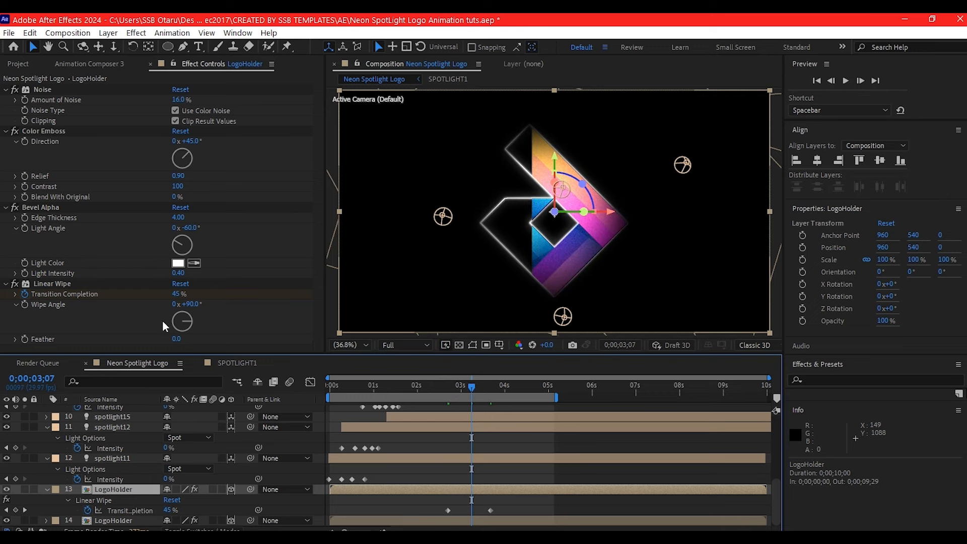
Fade the lower LogoHolder's Opacity from 100% at 0;00;02;21 to 0% shortly after 3 seconds and preview the logo reveal
{"action": "key", "text": "space"}
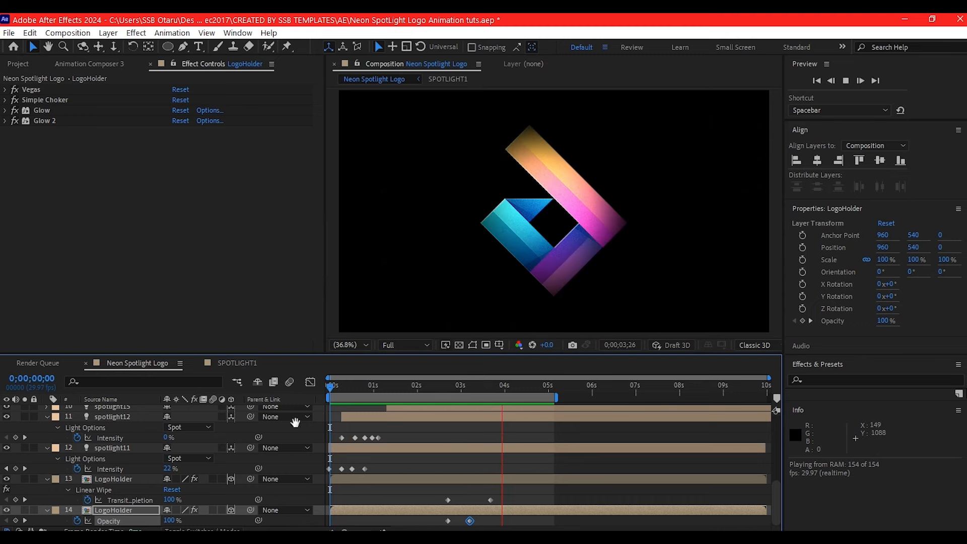
{"action": "key", "text": "space"}
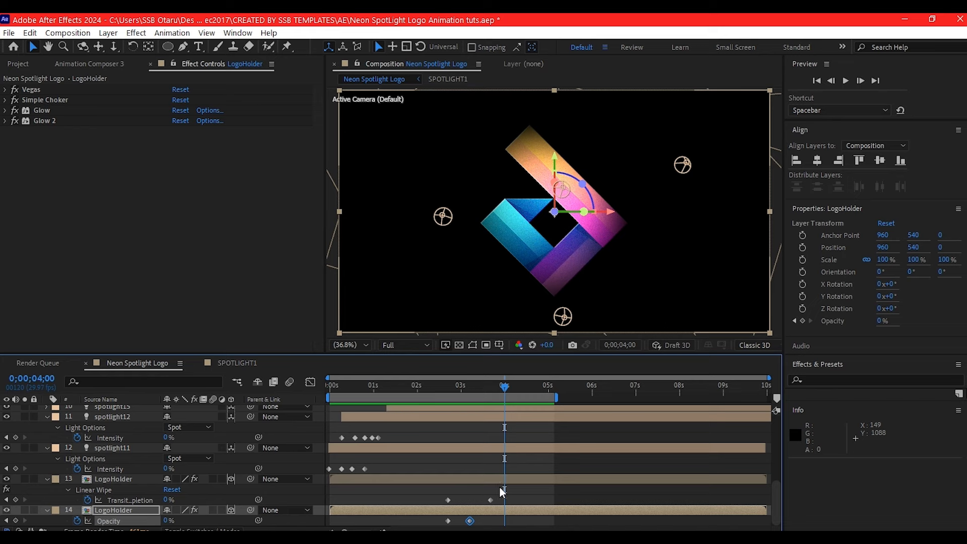
Shift both LogoHolder layers' wipe and opacity keyframes and the spotlight16 layer earlier, and play the composition from the start
{"action": "left_click_drag", "start_coordinate": [523, 497], "coordinate": [431, 505]}
{"action": "scroll", "coordinate": [449, 449], "scroll_direction": "up", "scroll_amount": 3}
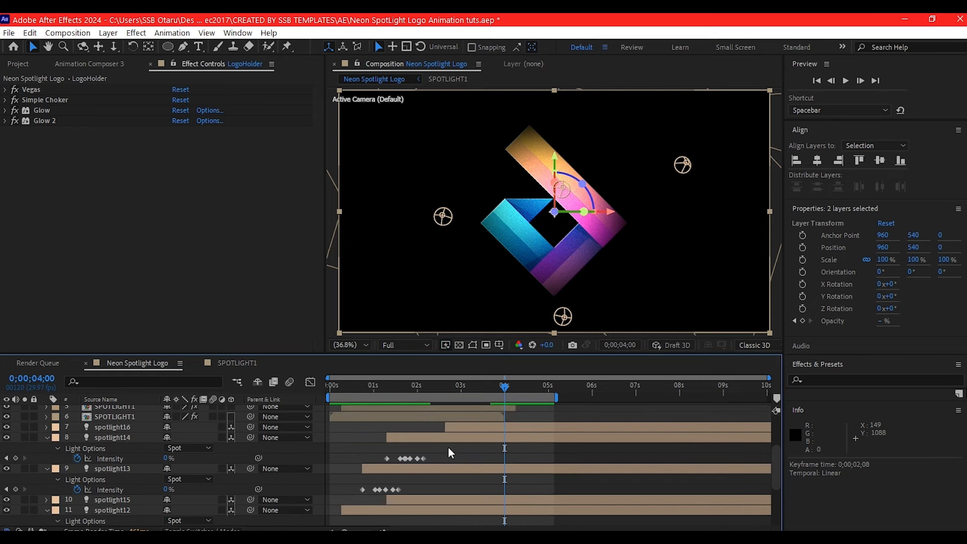
{"action": "left_click", "coordinate": [479, 428]}
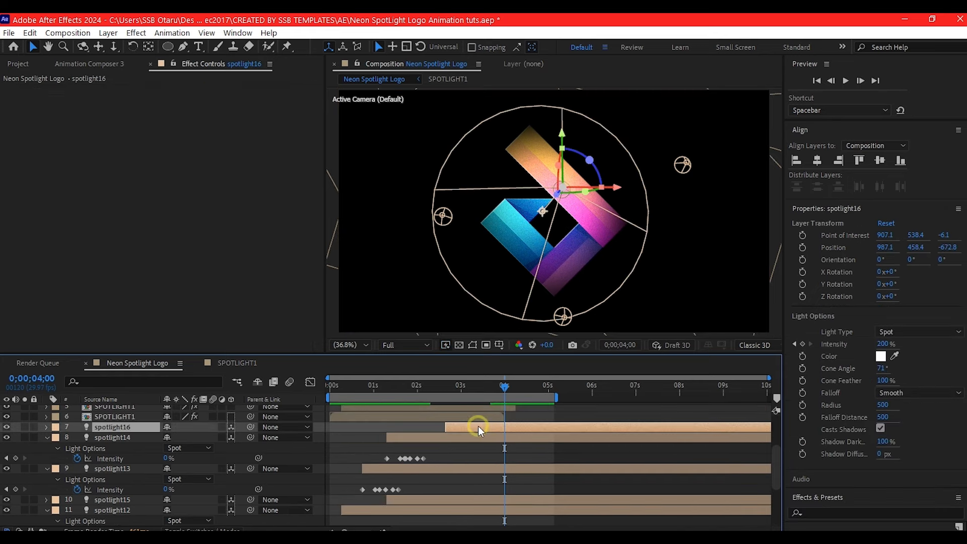
{"action": "left_click_drag", "start_coordinate": [476, 428], "coordinate": [468, 429]}
{"action": "left_click_drag", "start_coordinate": [343, 385], "coordinate": [331, 385]}
{"action": "key", "text": "space"}
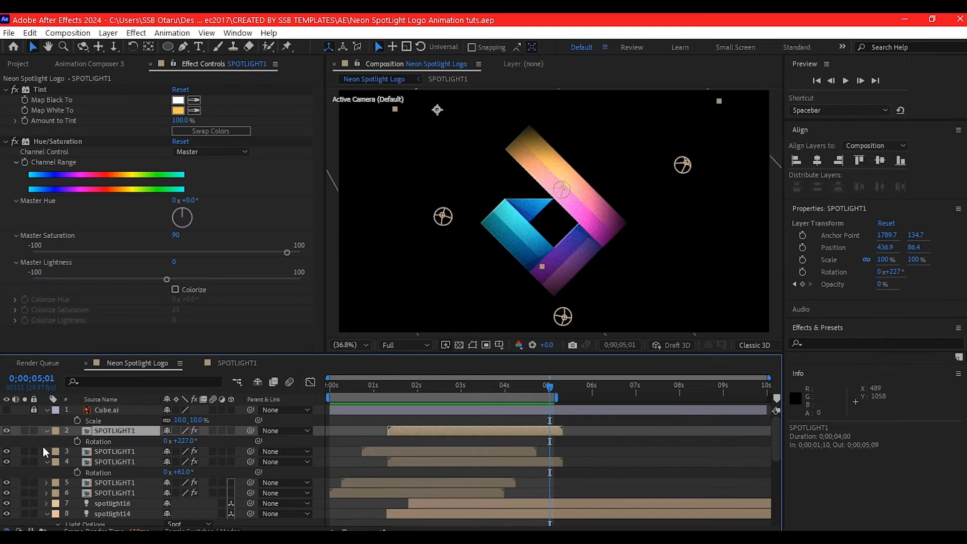
Add a two-node camera with the 35mm preset to the Neon Spotlight Logo composition
{"action": "right_click", "coordinate": [15, 443]}
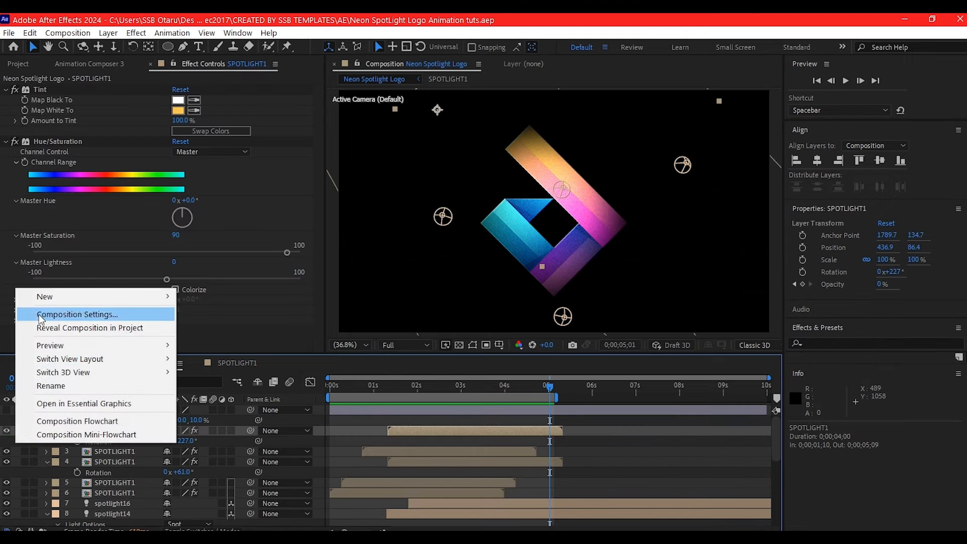
{"action": "mouse_move", "coordinate": [46, 303]}
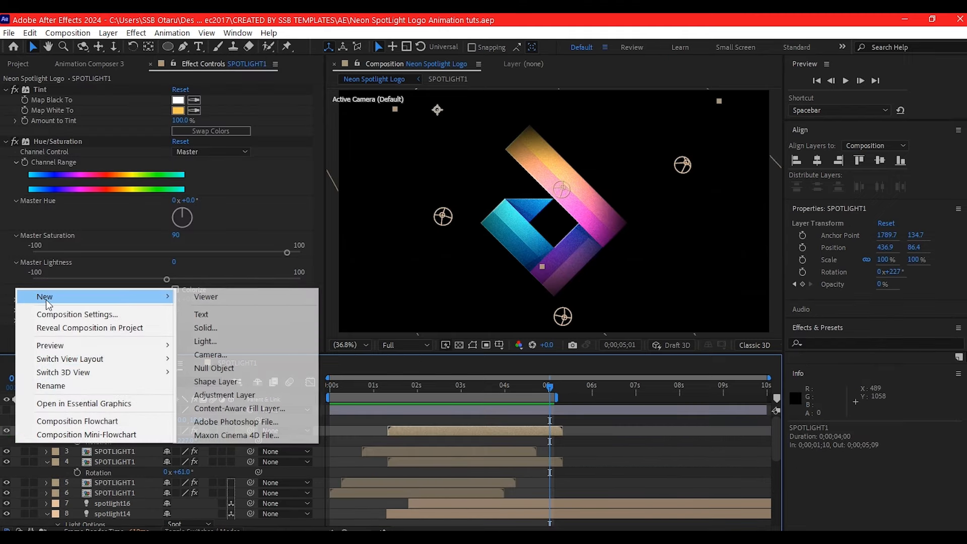
{"action": "left_click", "coordinate": [277, 355]}
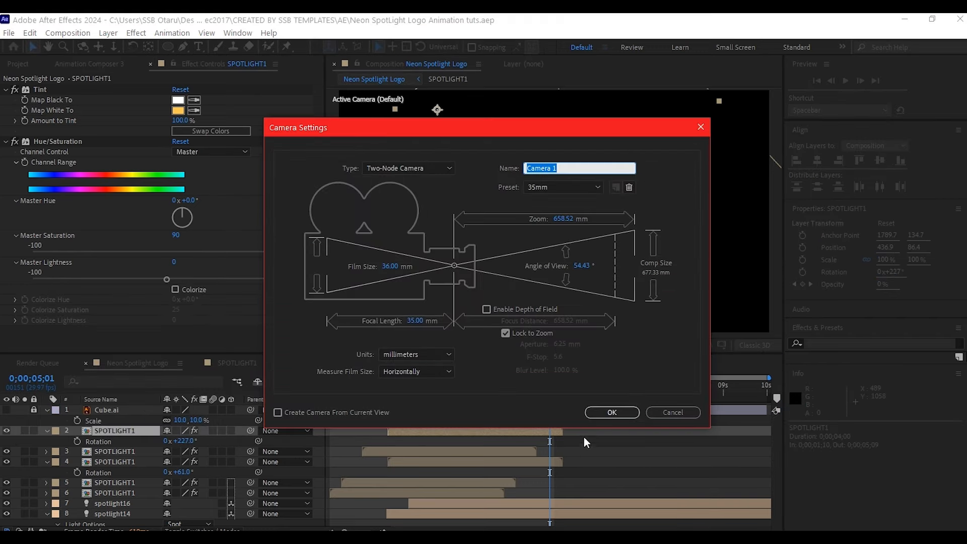
{"action": "left_click", "coordinate": [613, 414]}
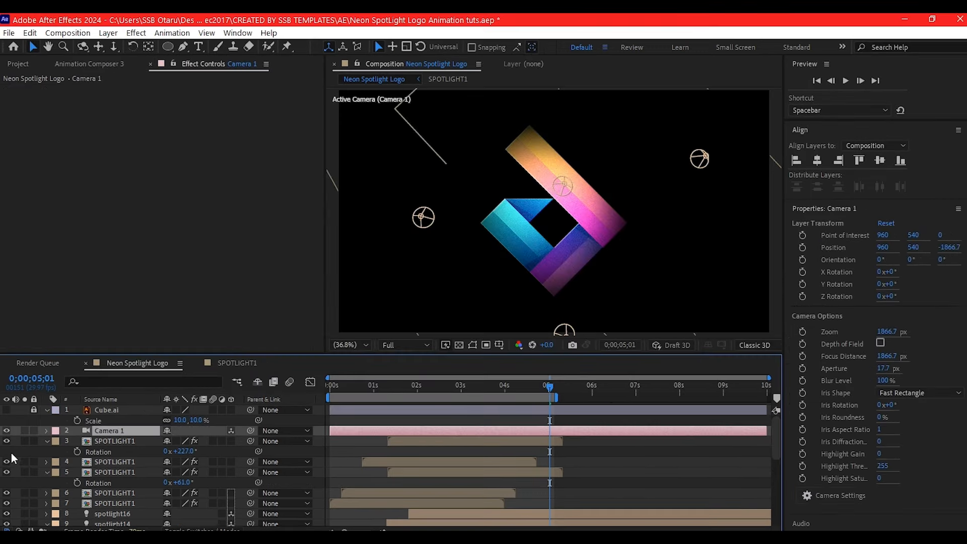
Add a null object, centre its anchor point and align it horizontally and vertically to the composition's centre
{"action": "right_click", "coordinate": [11, 431]}
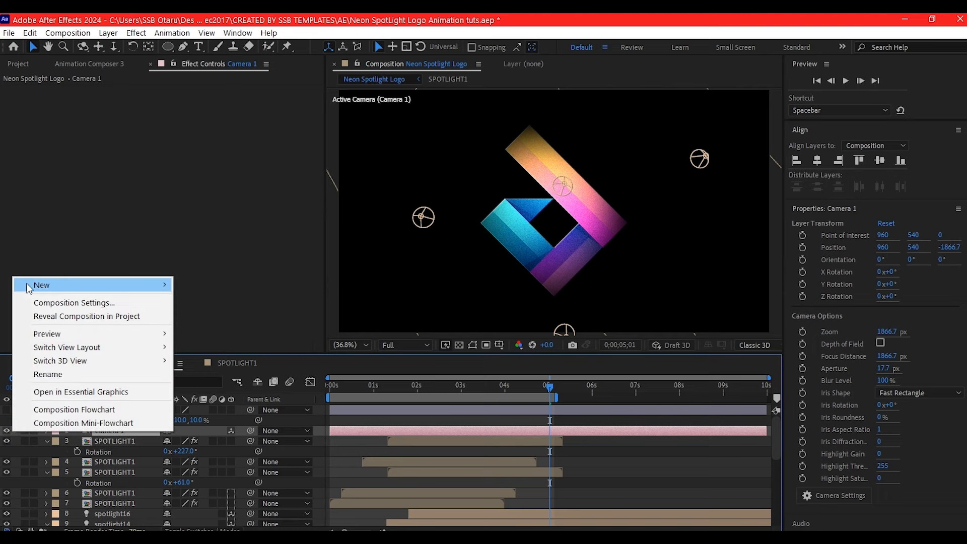
{"action": "mouse_move", "coordinate": [43, 285]}
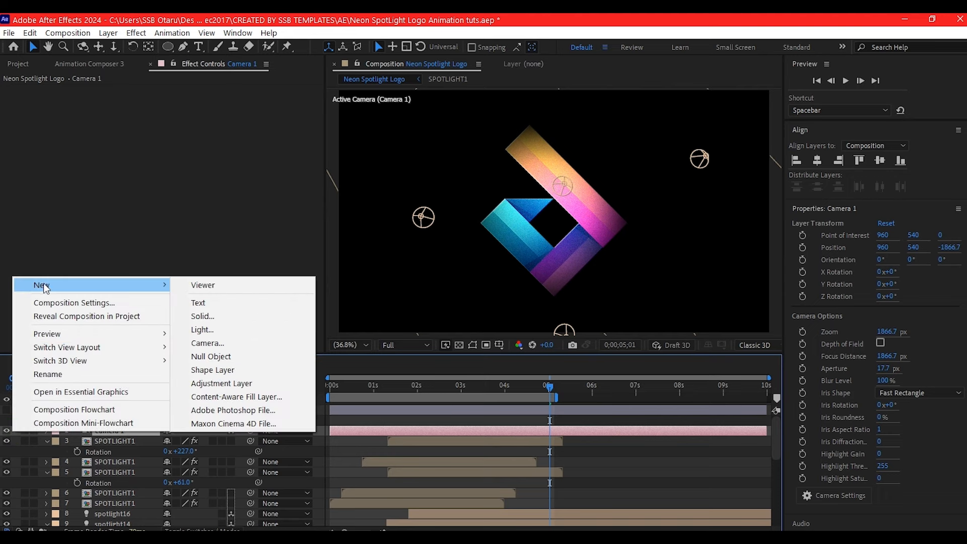
{"action": "left_click", "coordinate": [284, 359]}
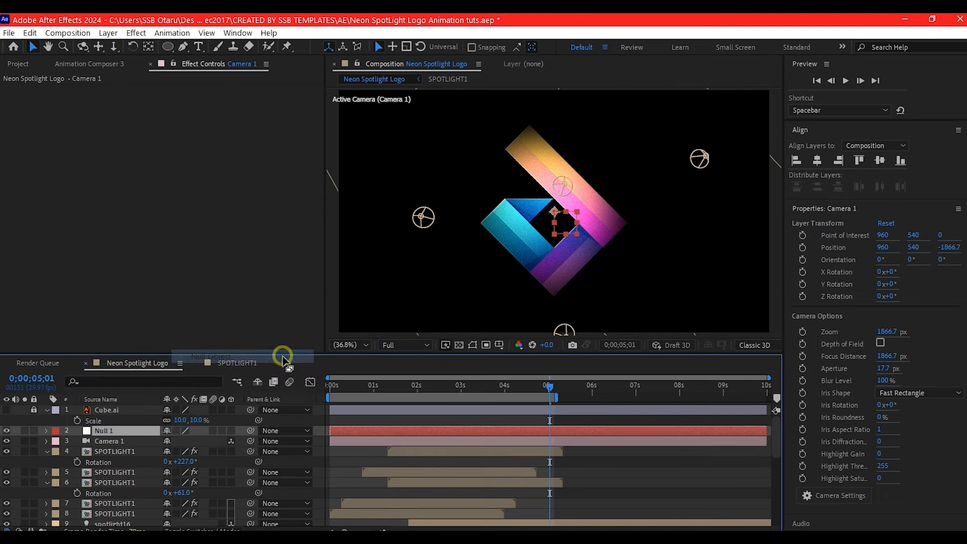
{"action": "double_click", "coordinate": [149, 48]}
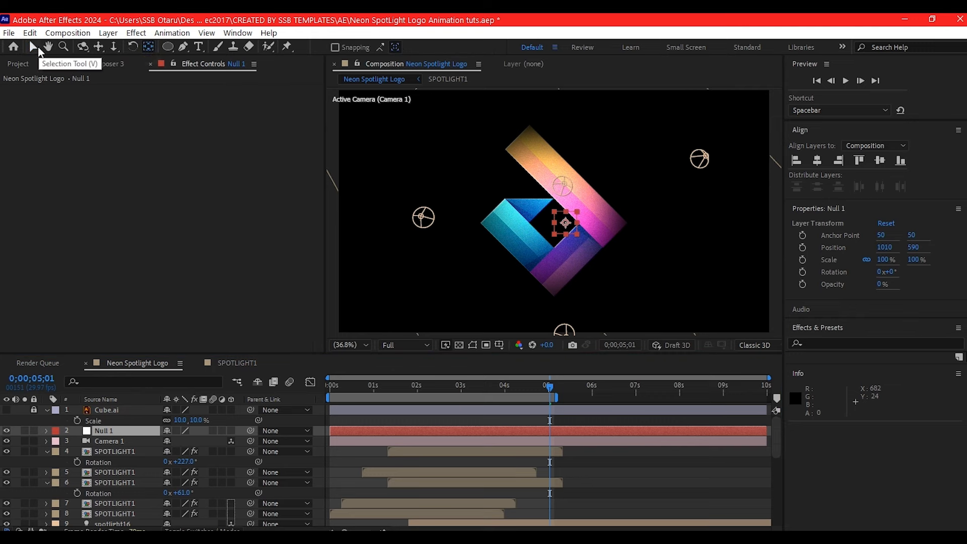
{"action": "left_click", "coordinate": [34, 49]}
{"action": "left_click", "coordinate": [817, 161]}
{"action": "left_click", "coordinate": [880, 163]}
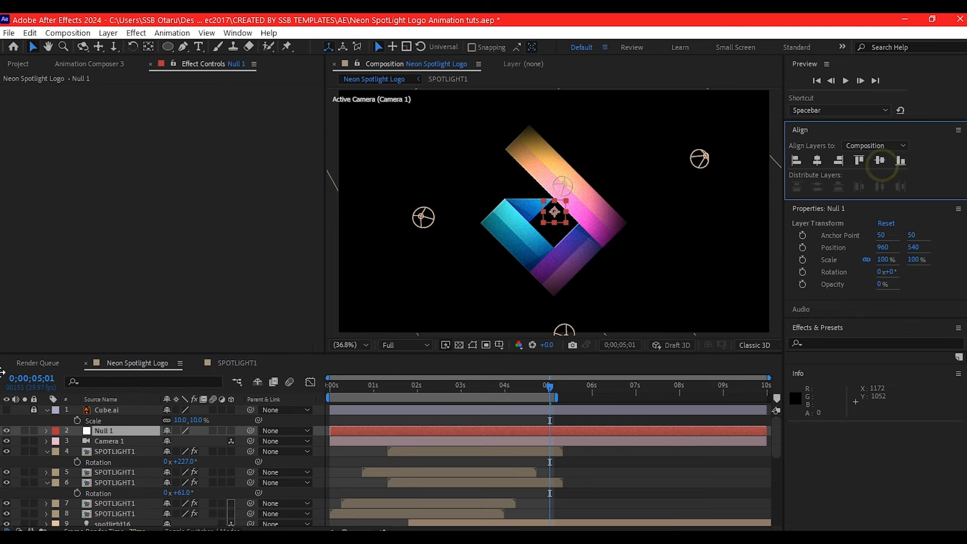
Make Null 1 a 3D layer and parent Camera 1 to it
{"action": "left_click", "coordinate": [229, 432]}
{"action": "left_click", "coordinate": [121, 441]}
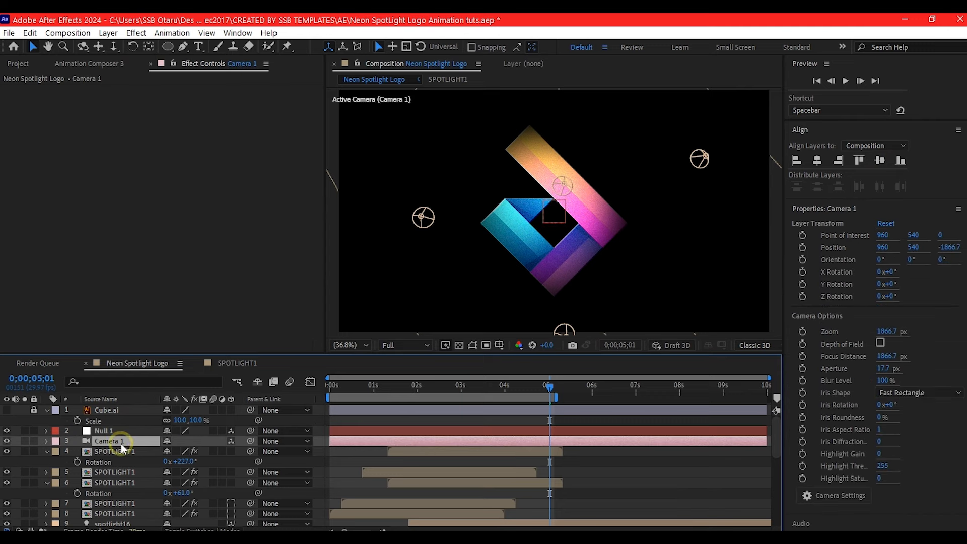
{"action": "left_click_drag", "start_coordinate": [251, 442], "coordinate": [105, 427]}
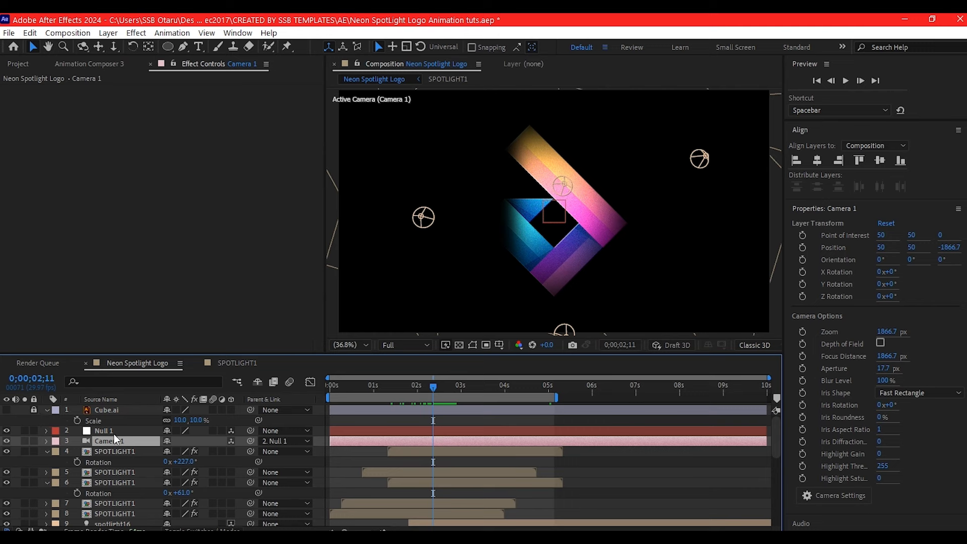
Keyframe Null 1's Position at 0;00;02;11, keyframe a lower Z value at 0;00;04;15 and preview the camera move
{"action": "left_click", "coordinate": [110, 431]}
{"action": "key", "text": "p"}
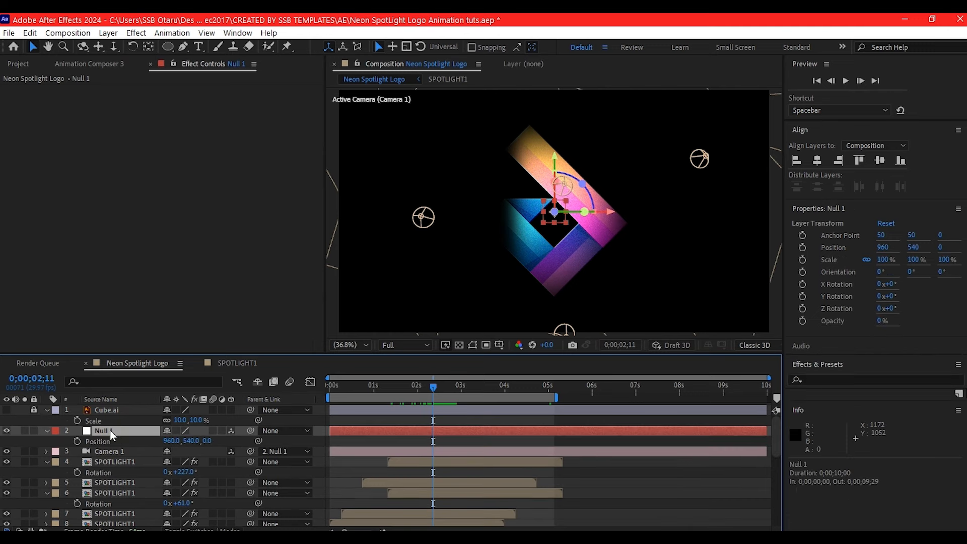
{"action": "left_click", "coordinate": [77, 441]}
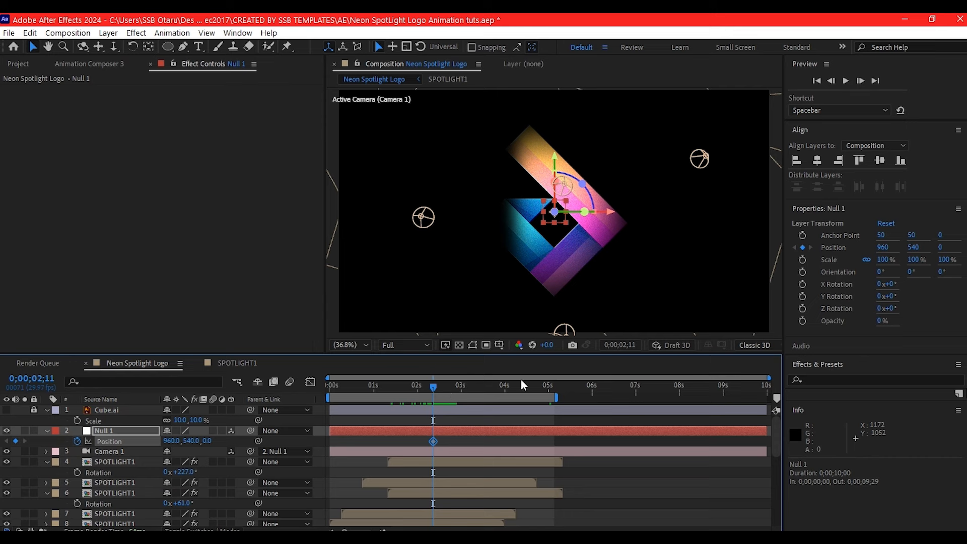
{"action": "left_click_drag", "start_coordinate": [521, 386], "coordinate": [526, 386]}
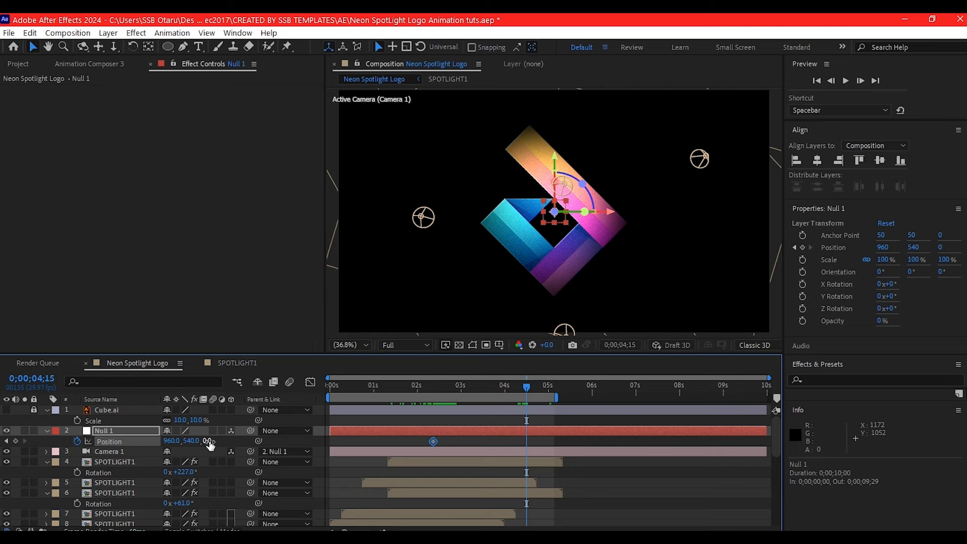
{"action": "left_click_drag", "start_coordinate": [209, 441], "coordinate": [99, 454]}
{"action": "key", "text": "space"}
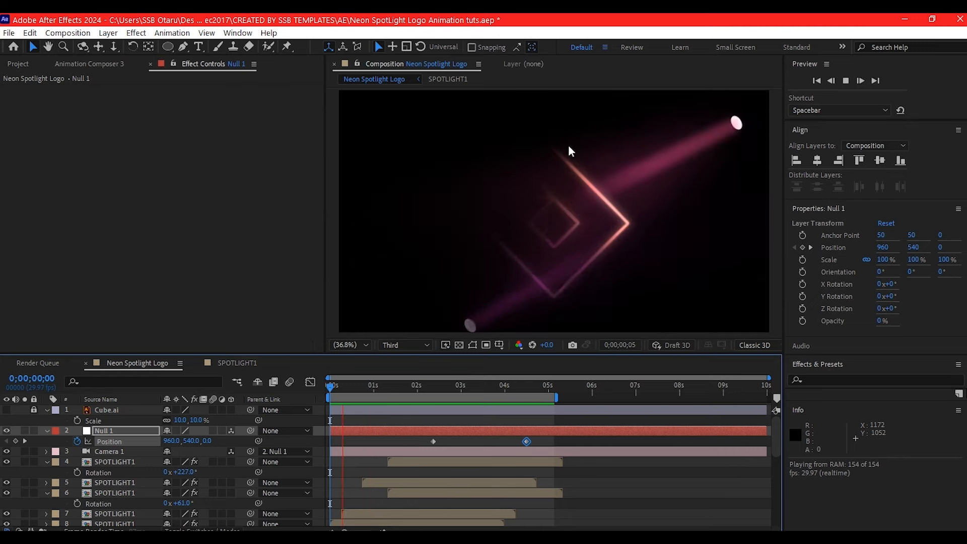
Play the Neon SpotLight composition in the Neon SpotLight Logo Animation project from the start to review the animation
{"action": "left_click", "coordinate": [336, 385]}
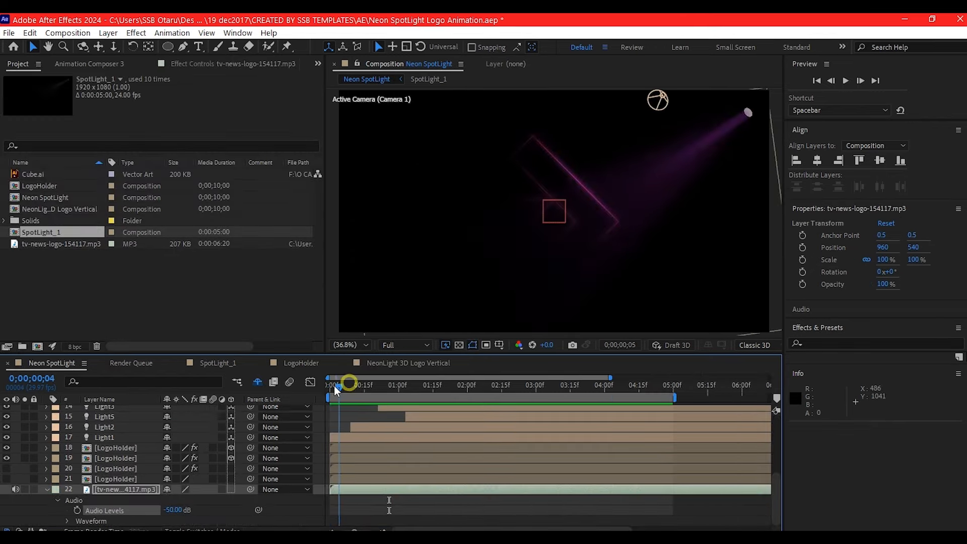
{"action": "left_click_drag", "start_coordinate": [335, 387], "coordinate": [298, 388]}
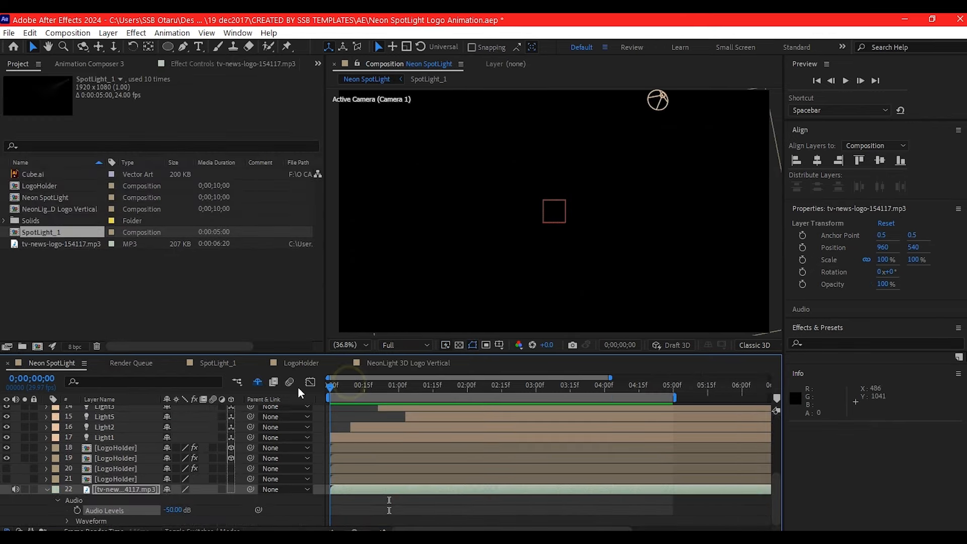
{"action": "key", "text": "space"}
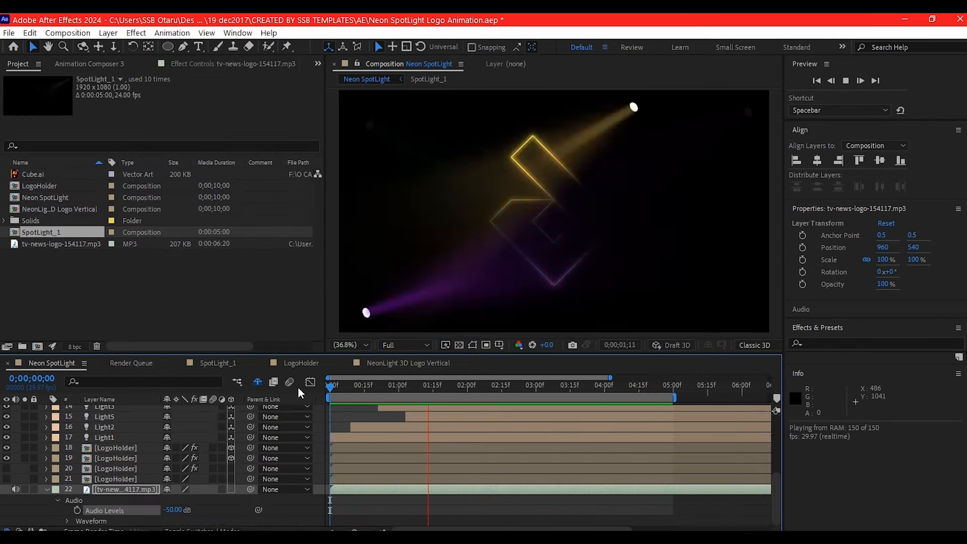